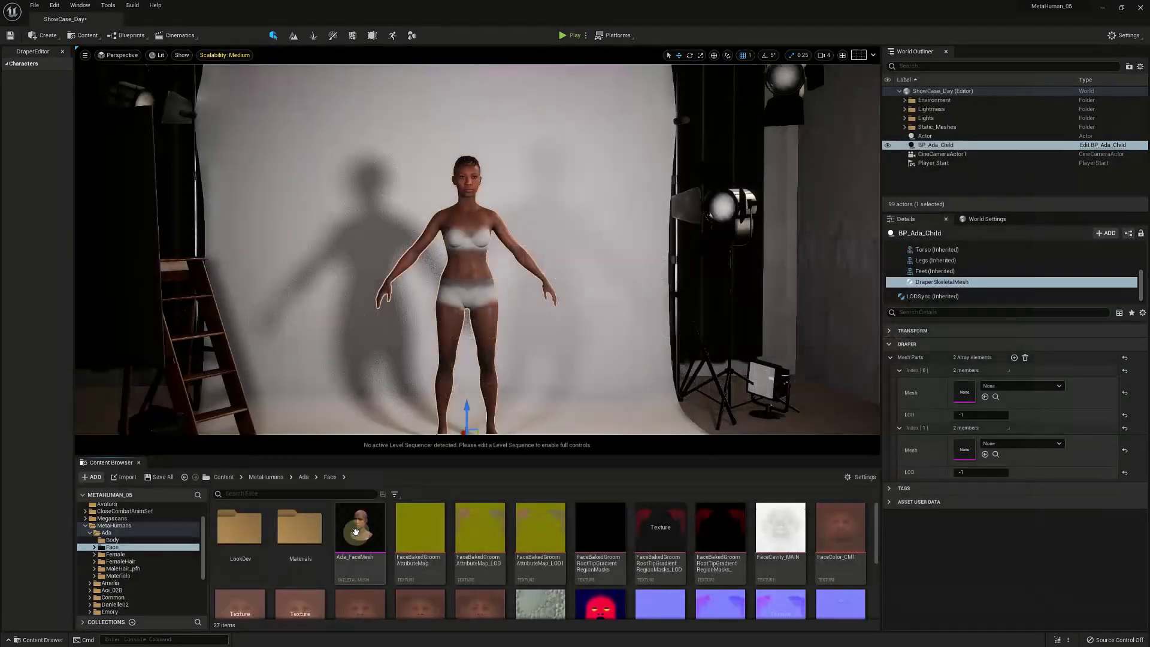
# Assign Ada_FaceMesh and f_med_nrw_body as the Draper mesh parts, setting the face LOD.
pyautogui.moveTo(360, 530); pyautogui.dragTo(975, 443)
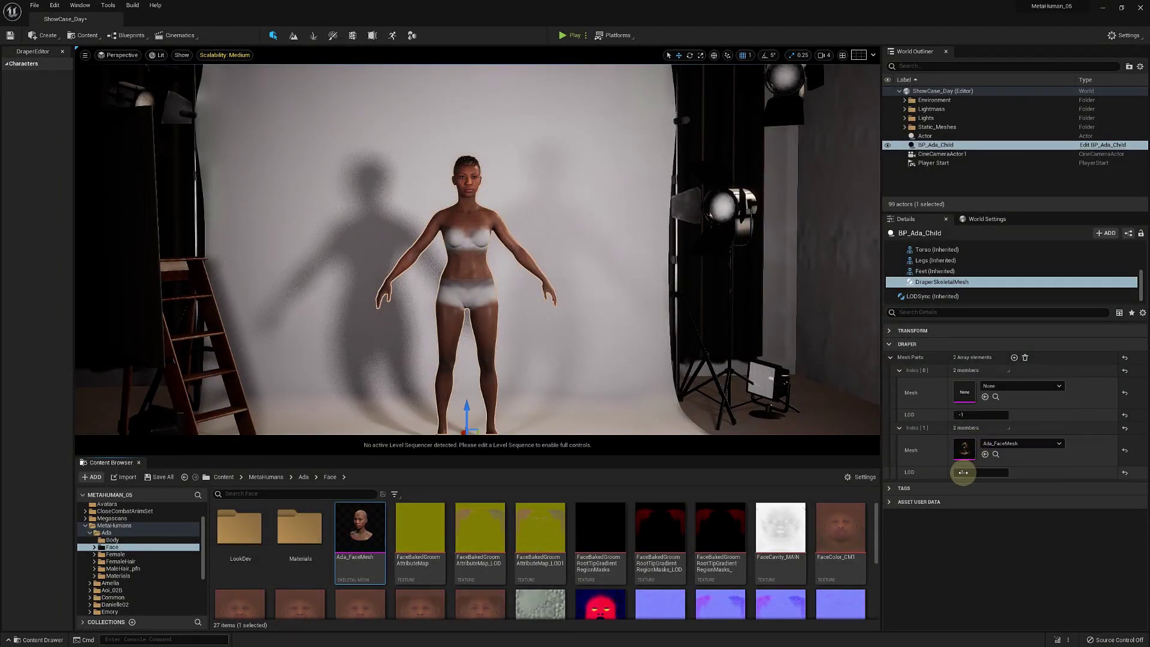
pyautogui.click(966, 472)
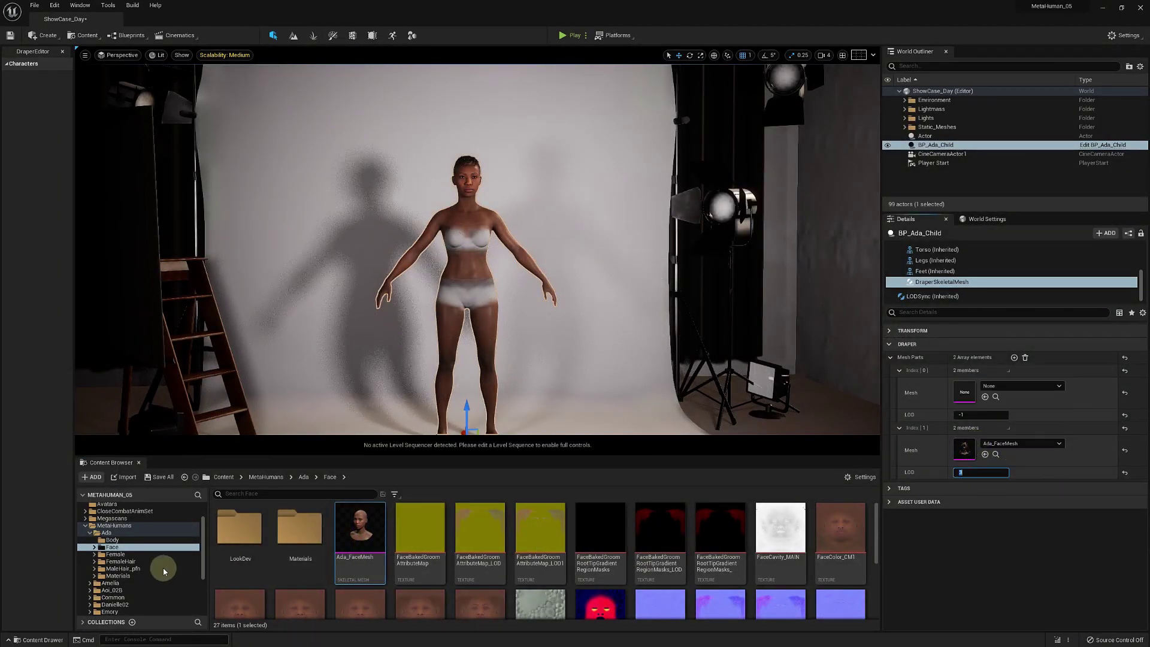
pyautogui.click(115, 555)
pyautogui.doubleClick(237, 525)
pyautogui.doubleClick(237, 525)
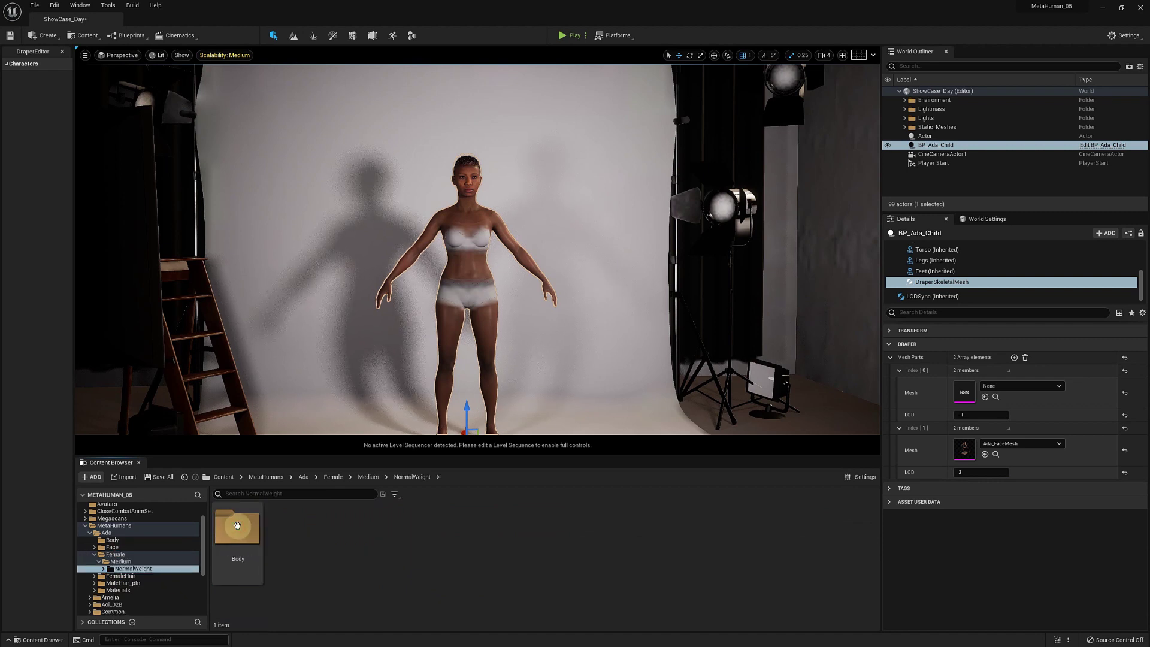
pyautogui.doubleClick(237, 525)
pyautogui.moveTo(237, 527); pyautogui.dragTo(968, 399)
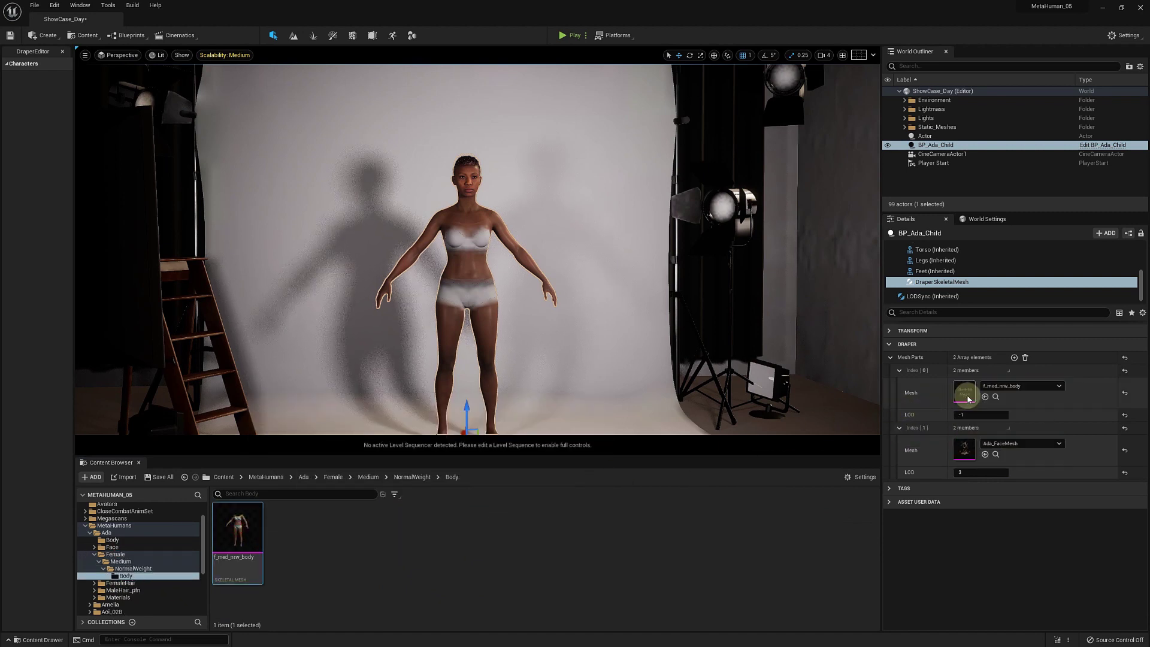
# Add a Draper Simulation component to BP_Ada_Child.
pyautogui.click(1105, 232)
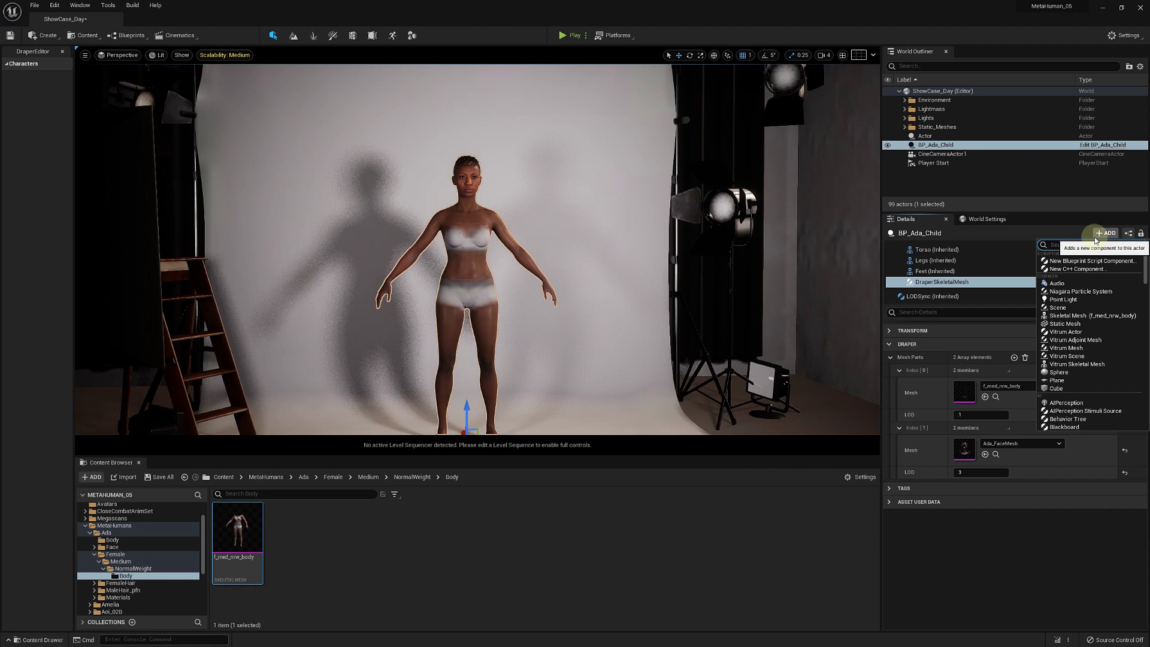
pyautogui.write('dra')
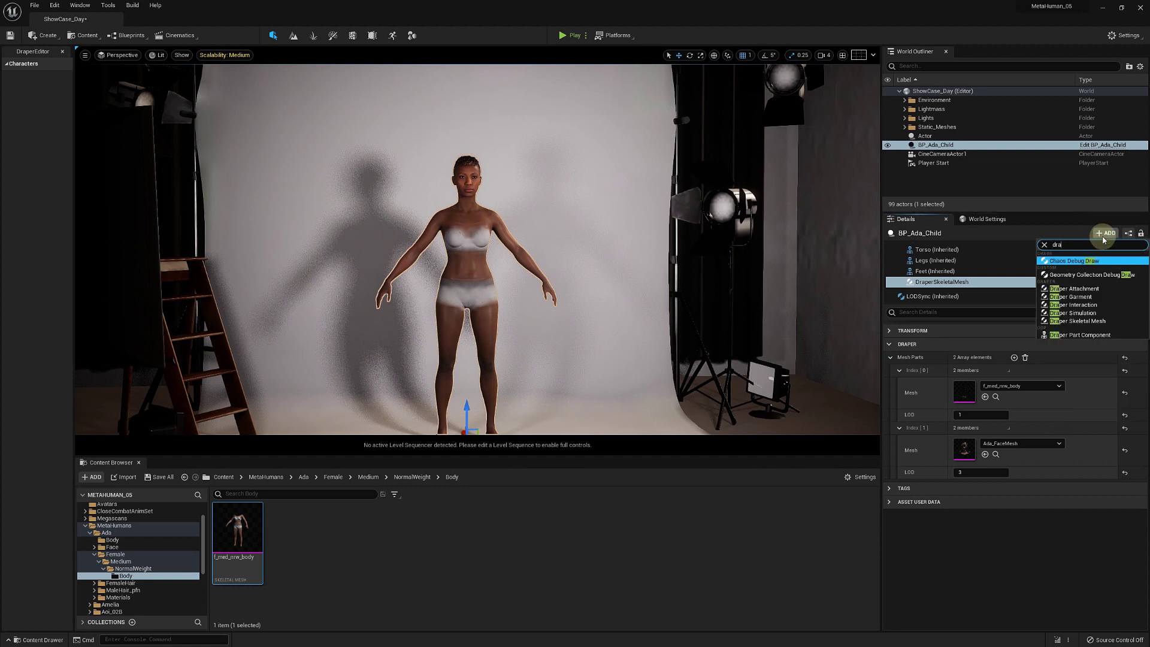
pyautogui.click(1089, 312)
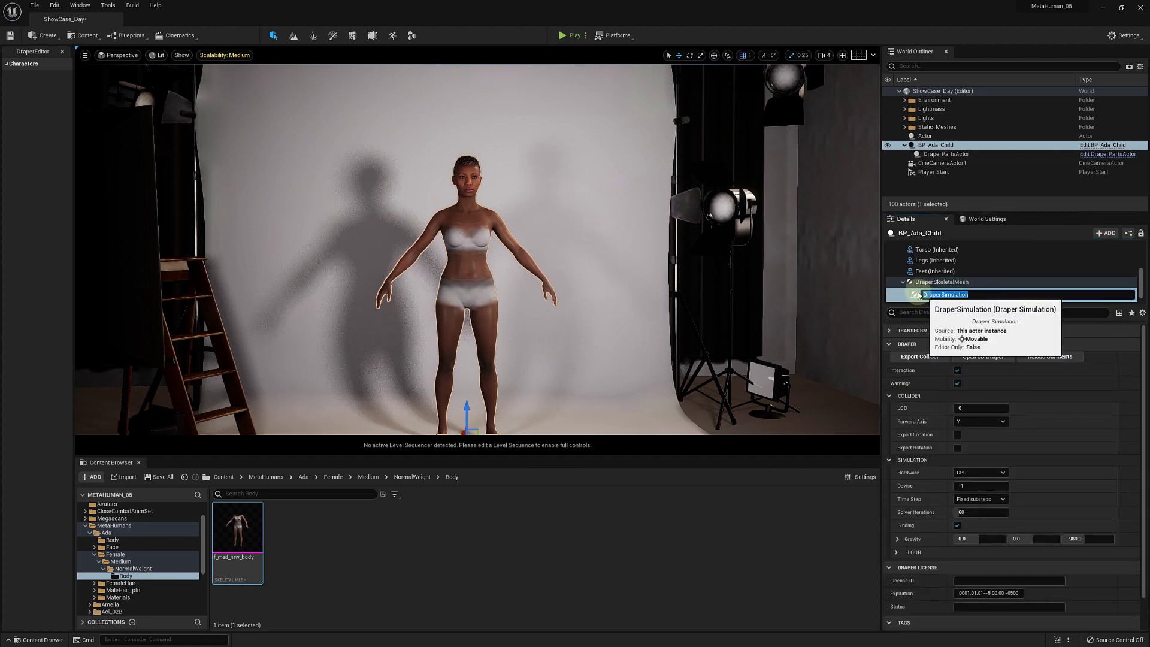
# Export the collider mesh over the existing m_med_nrw_body OBJ in the Plugin folder, replacing it.
pyautogui.click(920, 356)
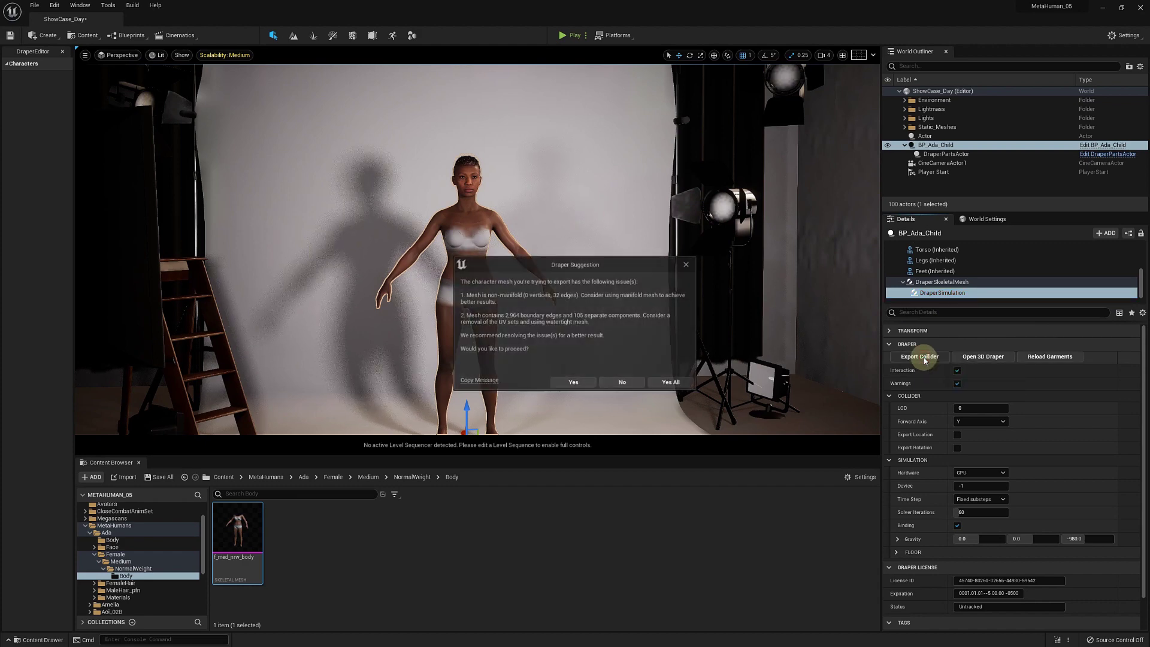
pyautogui.click(666, 382)
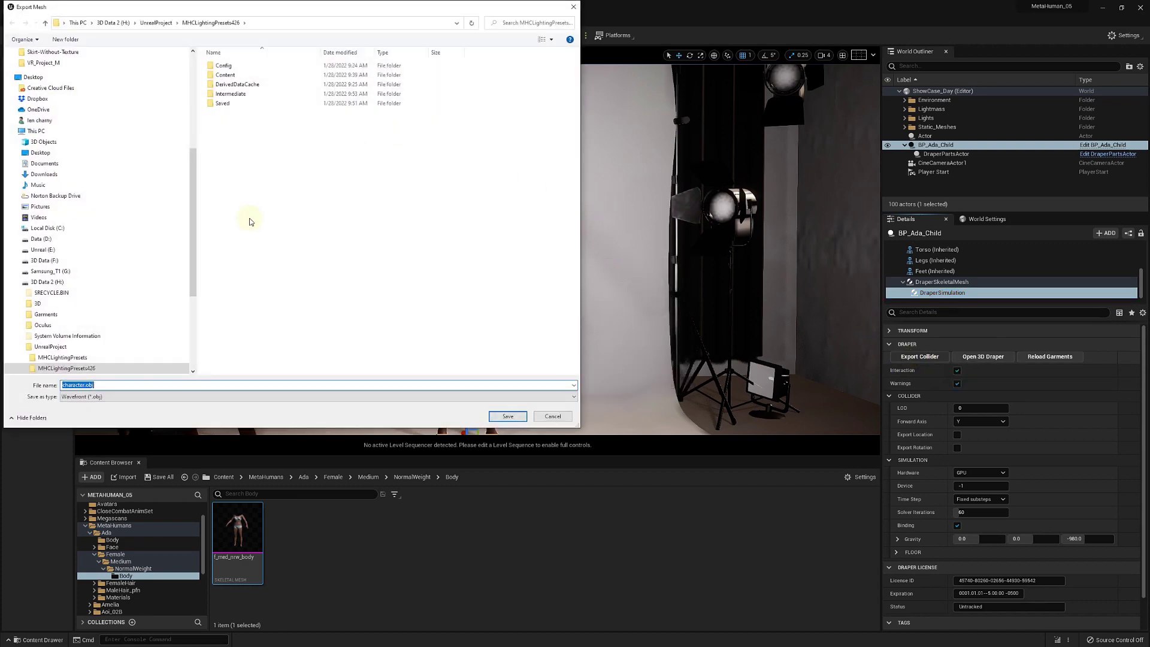
pyautogui.click(292, 67)
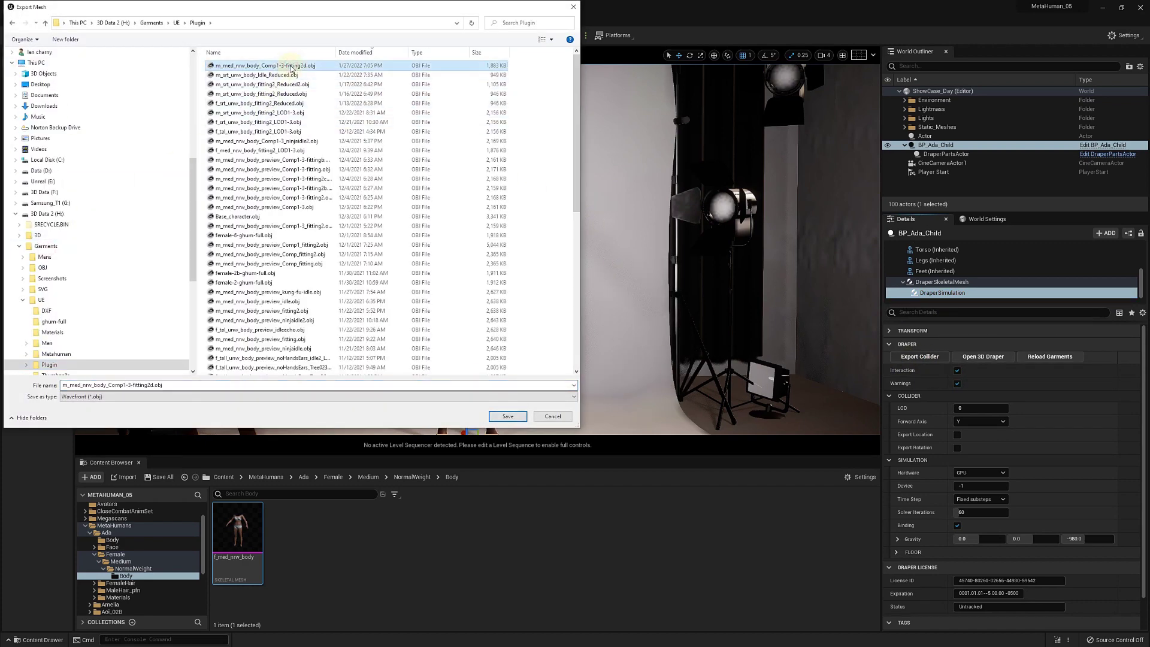
pyautogui.click(508, 417)
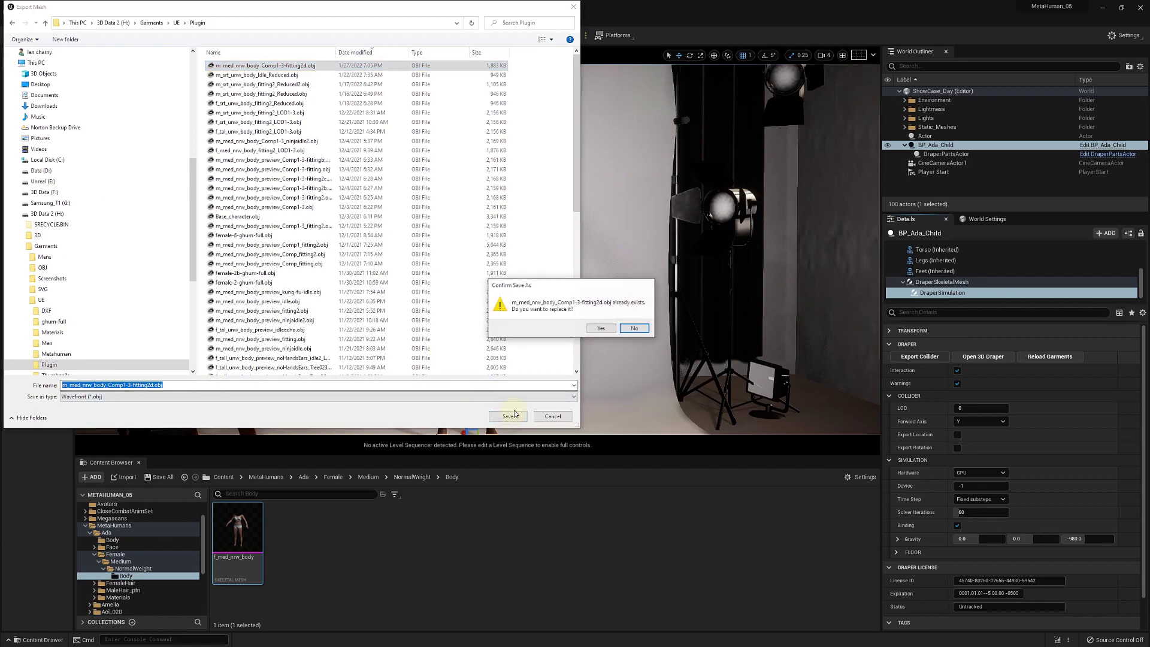
pyautogui.click(600, 328)
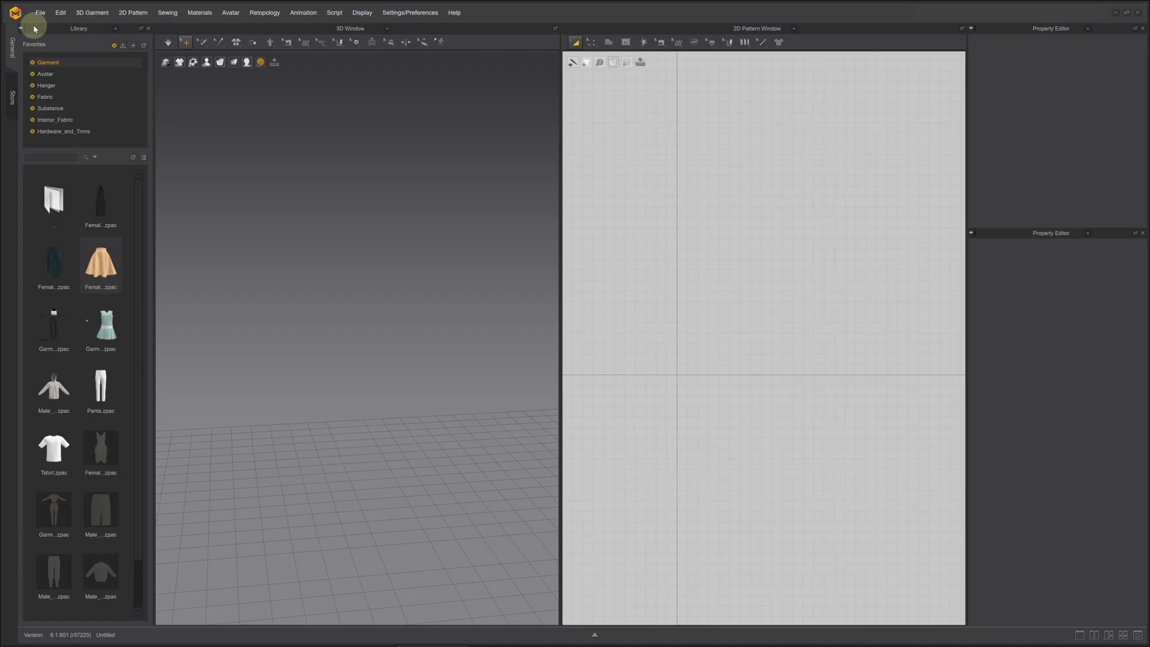
# Import the exported body OBJ as the avatar and set its skin offset to 0.3 mm.
pyautogui.click(41, 13)
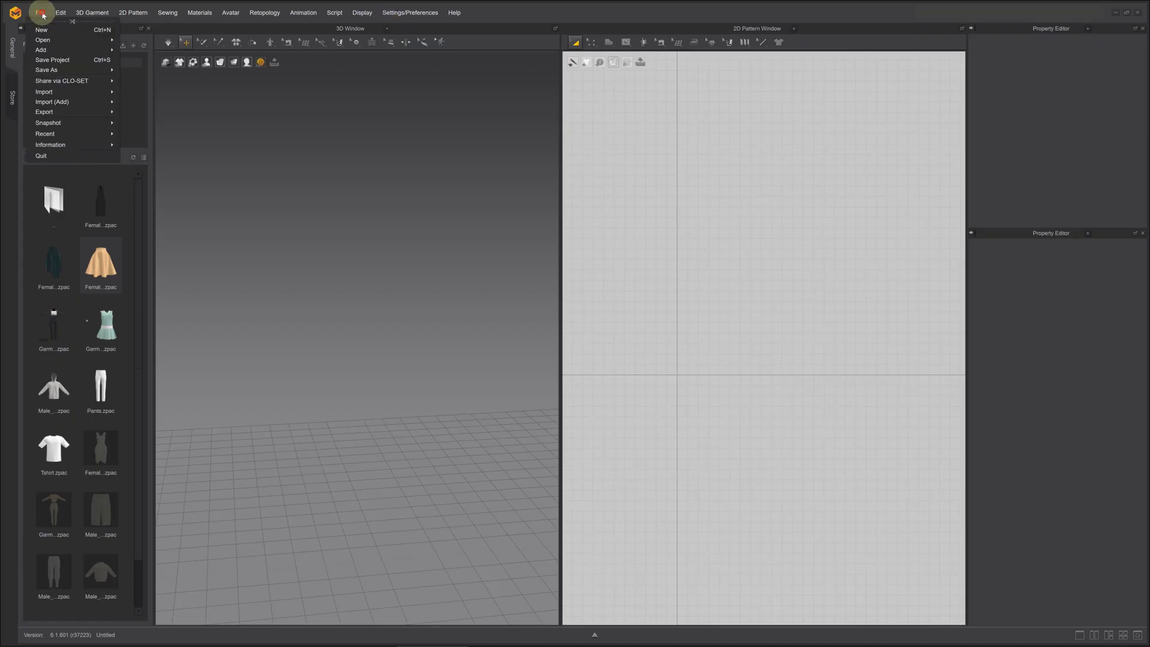
pyautogui.moveTo(48, 91)
pyautogui.click(139, 106)
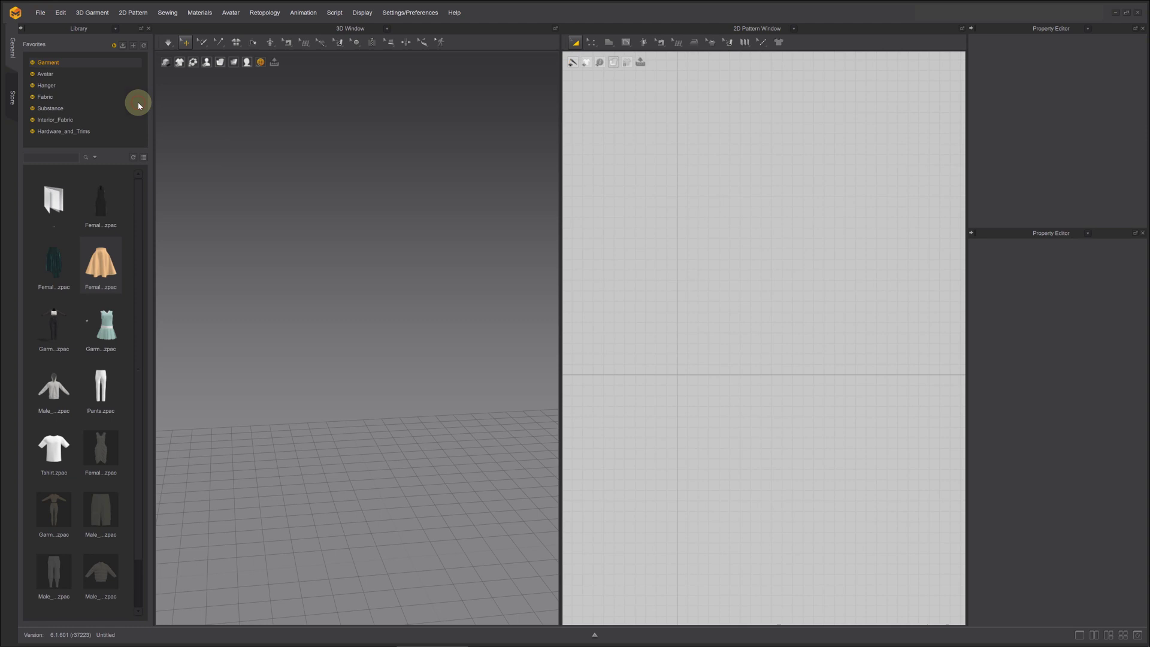
pyautogui.doubleClick(221, 54)
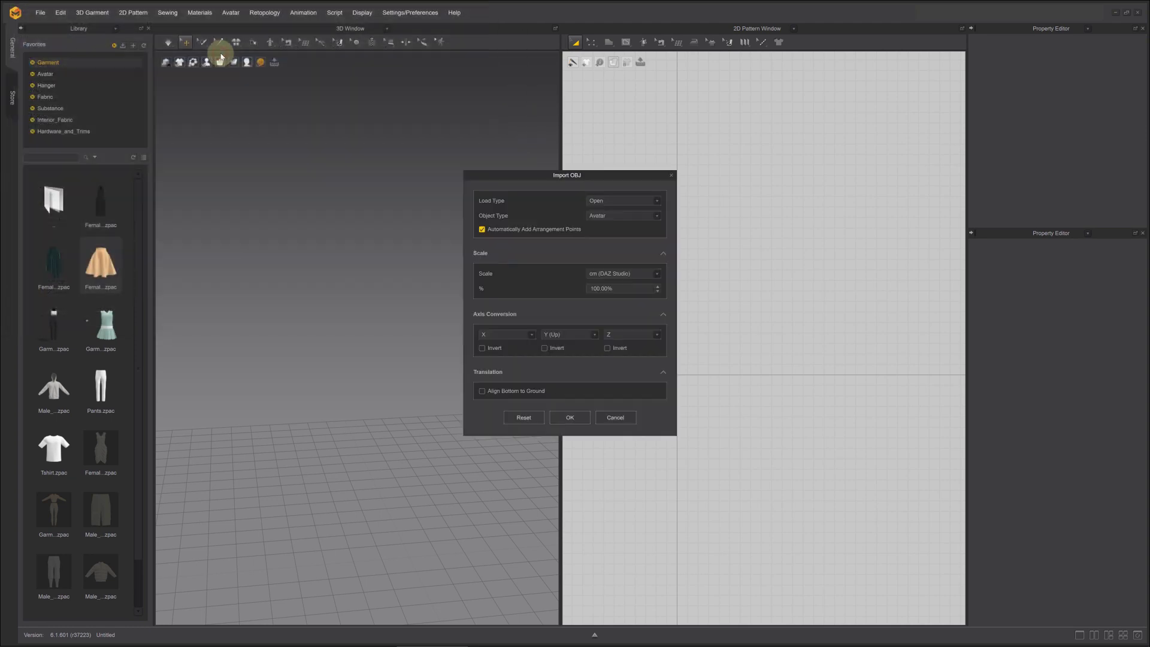
pyautogui.click(570, 418)
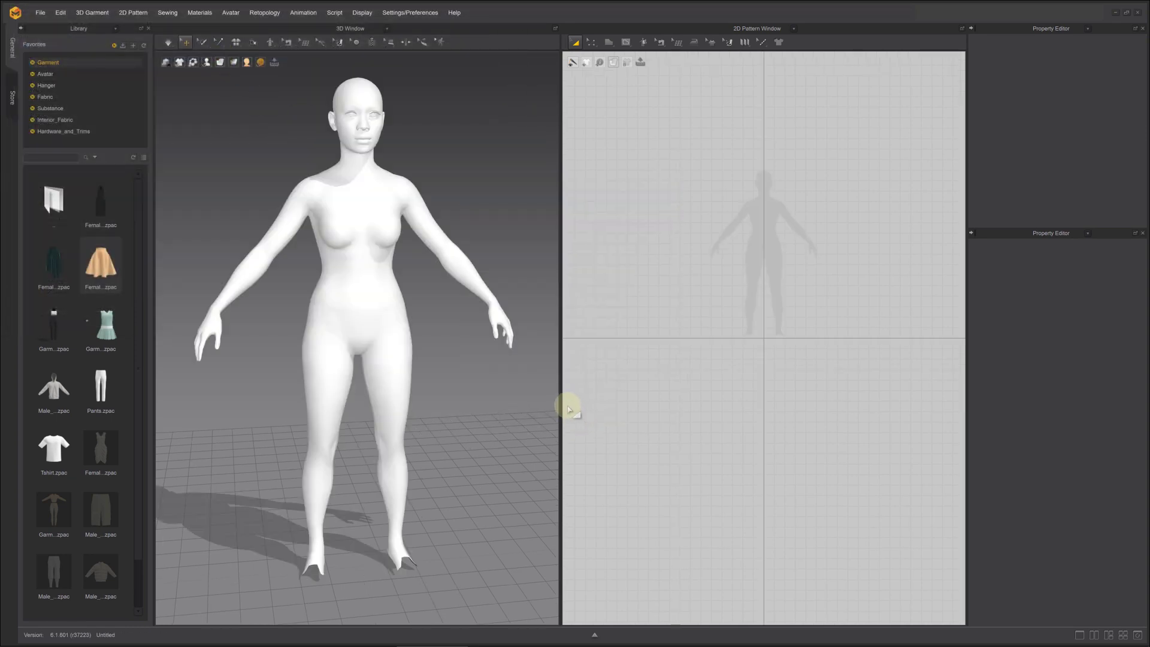
pyautogui.click(362, 95)
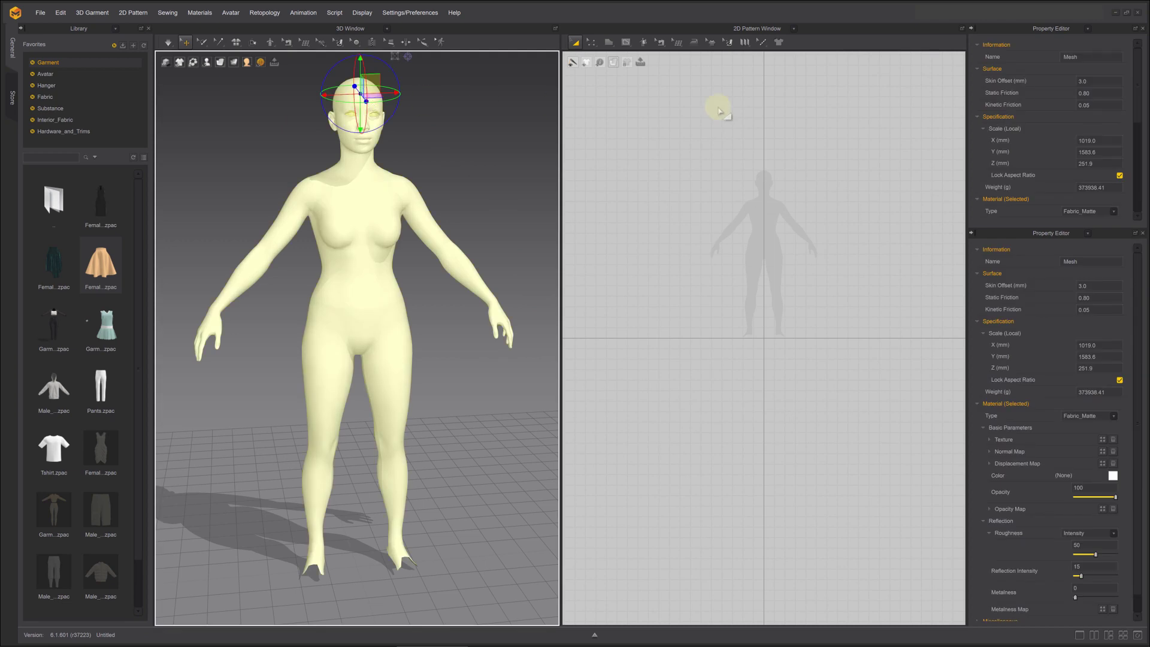
pyautogui.click(1093, 81)
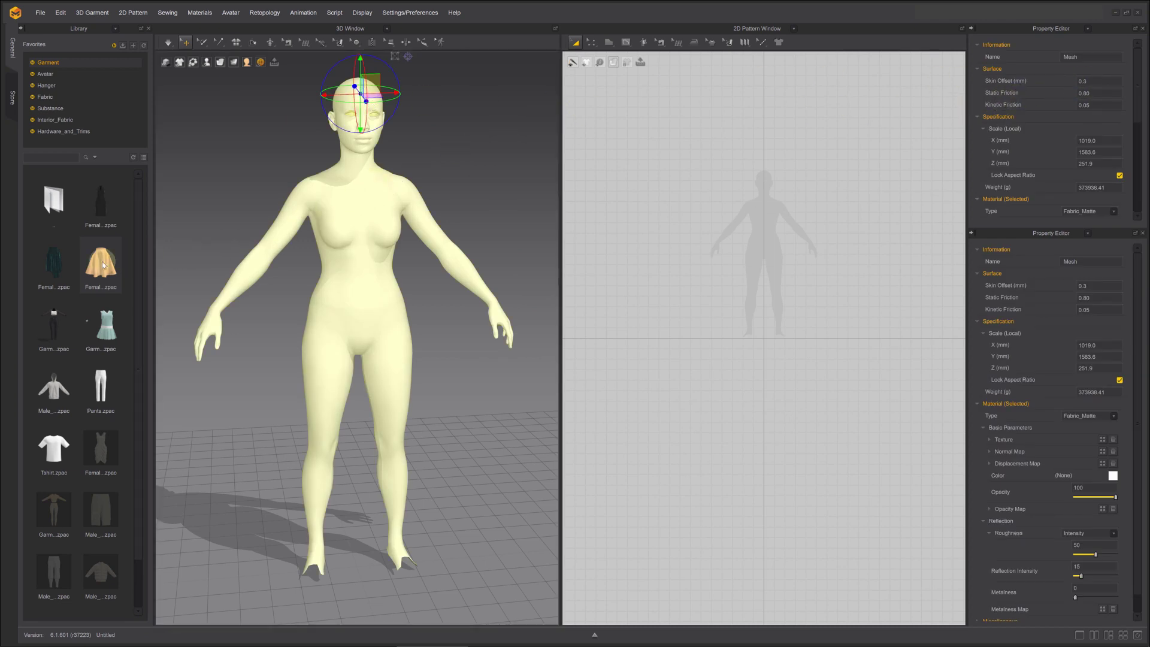
# Add Female_Skirt2 to the avatar and simulate all four pieces so it drapes at the waist.
pyautogui.moveTo(103, 264)
pyautogui.moveTo(102, 268); pyautogui.dragTo(424, 330)
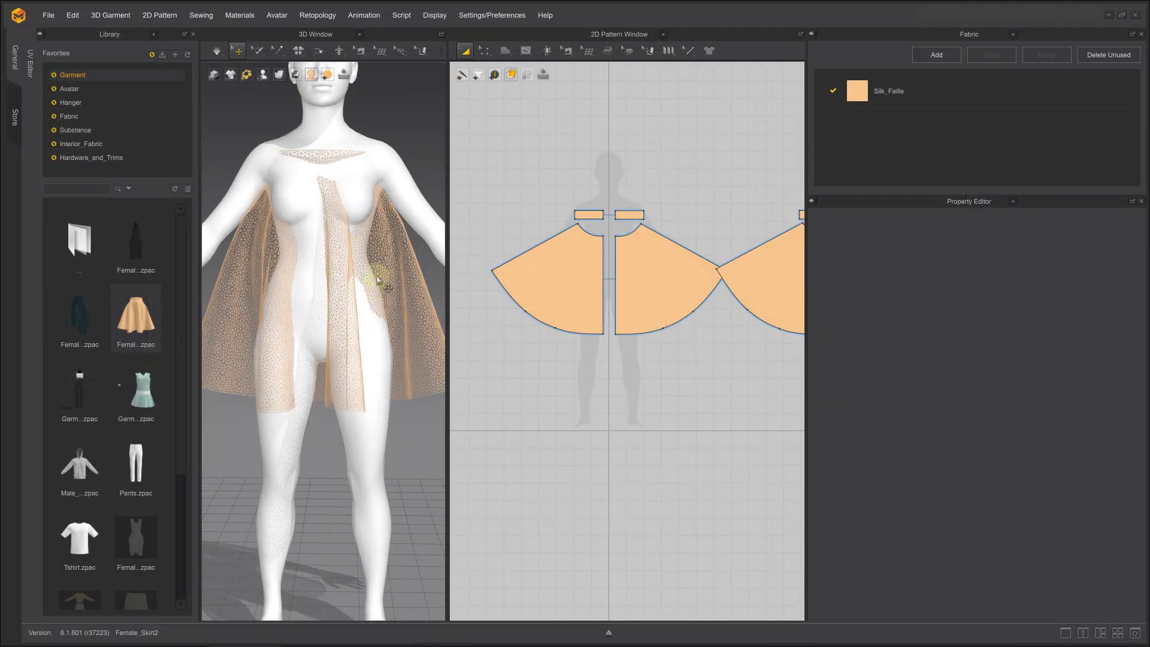
pyautogui.click(655, 264)
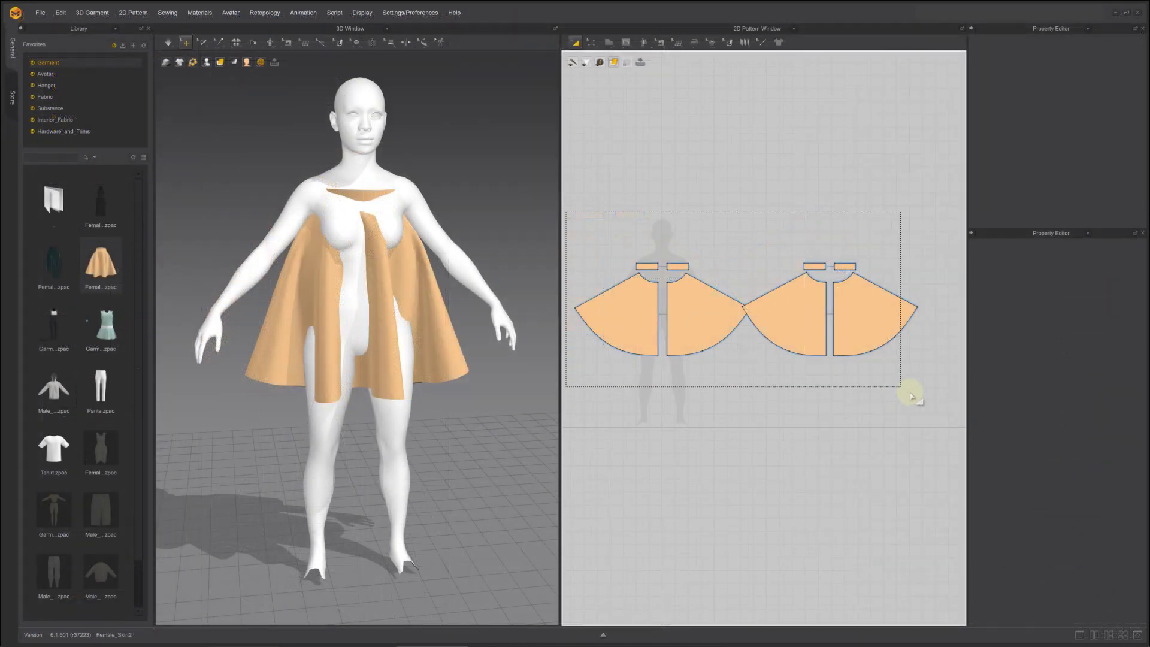
pyautogui.hotkey('ctrl', 'a')
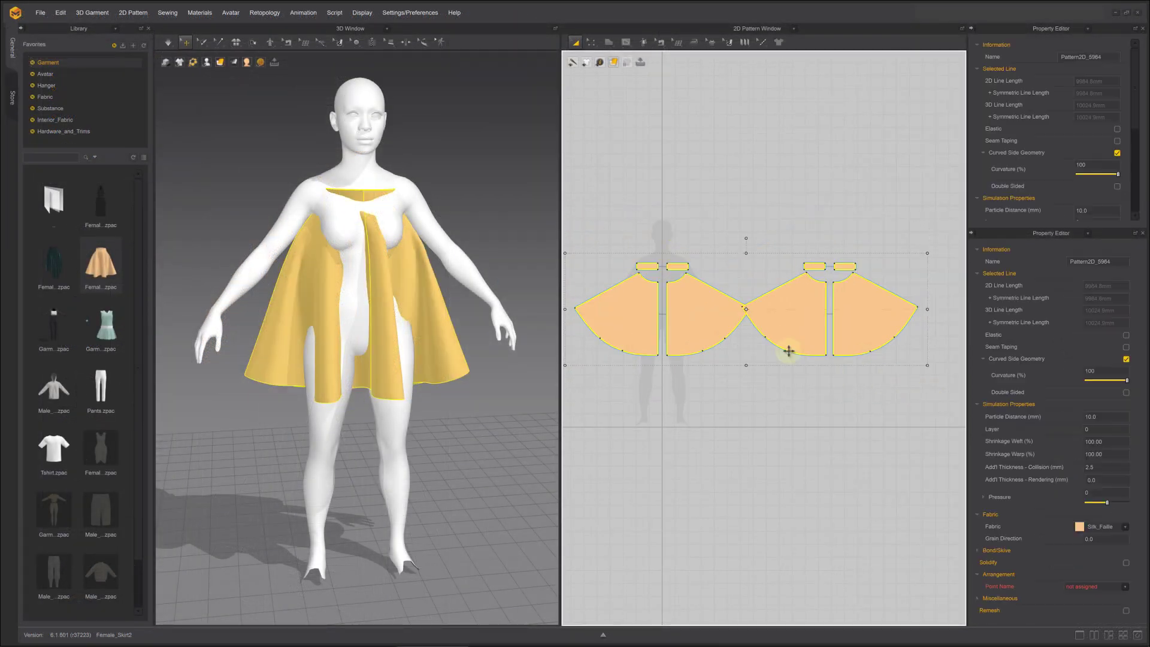
pyautogui.press('space')
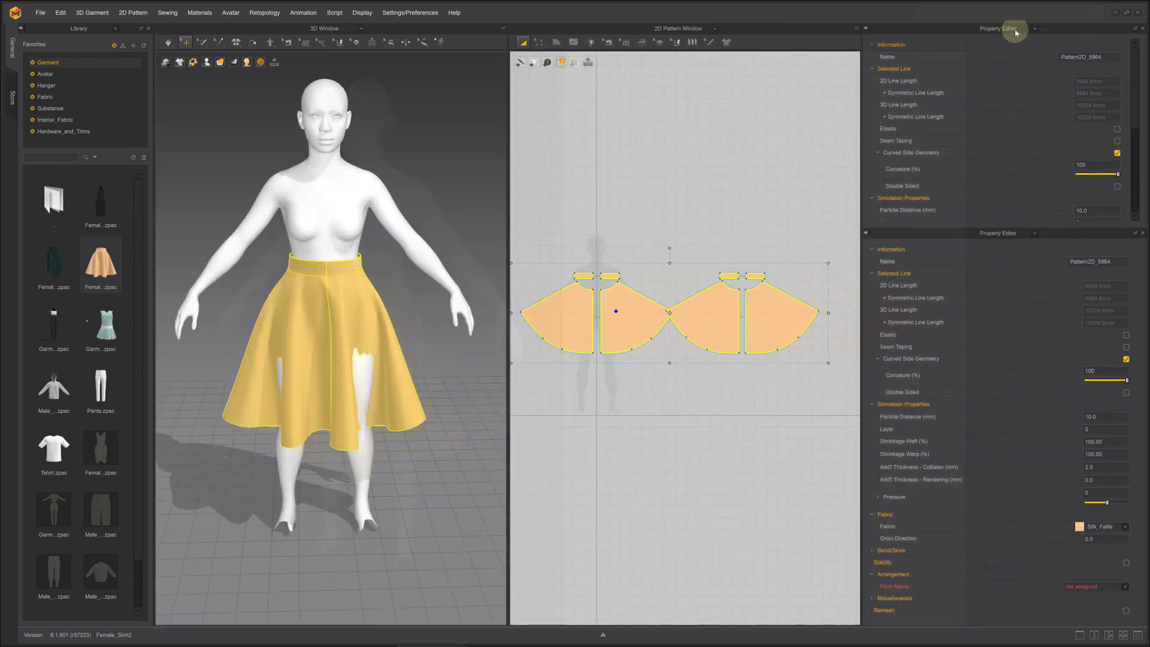
# Copy Silk_Faille as a new Silk_Waistband fabric and apply it to the waistband pieces.
pyautogui.click(1016, 30)
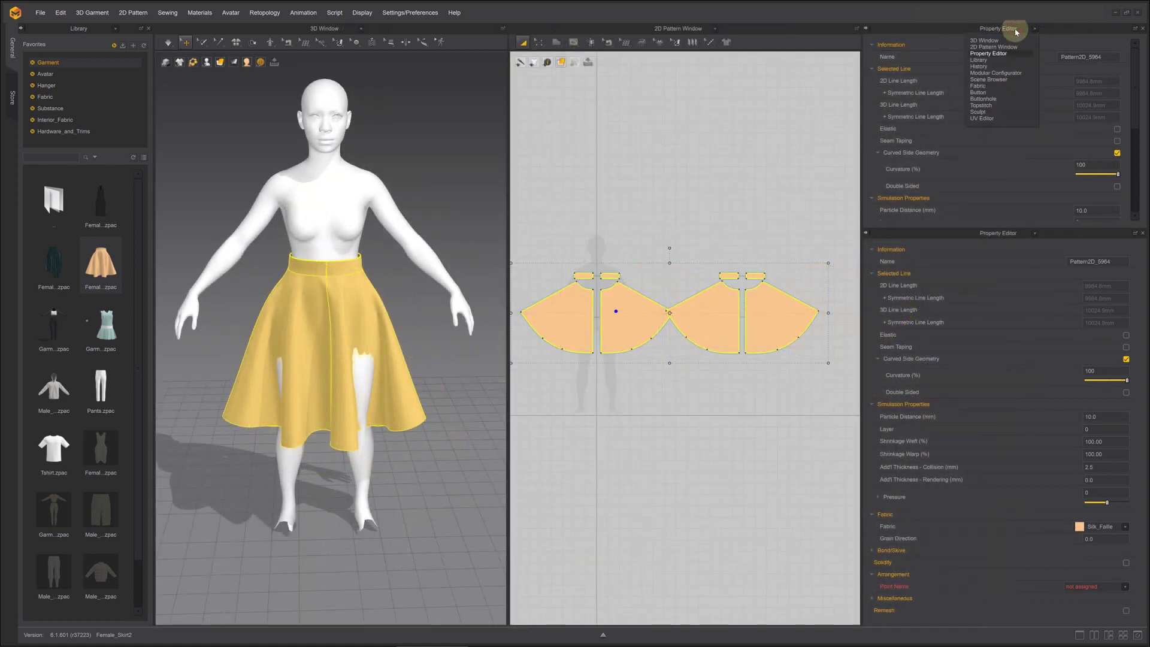
pyautogui.click(977, 86)
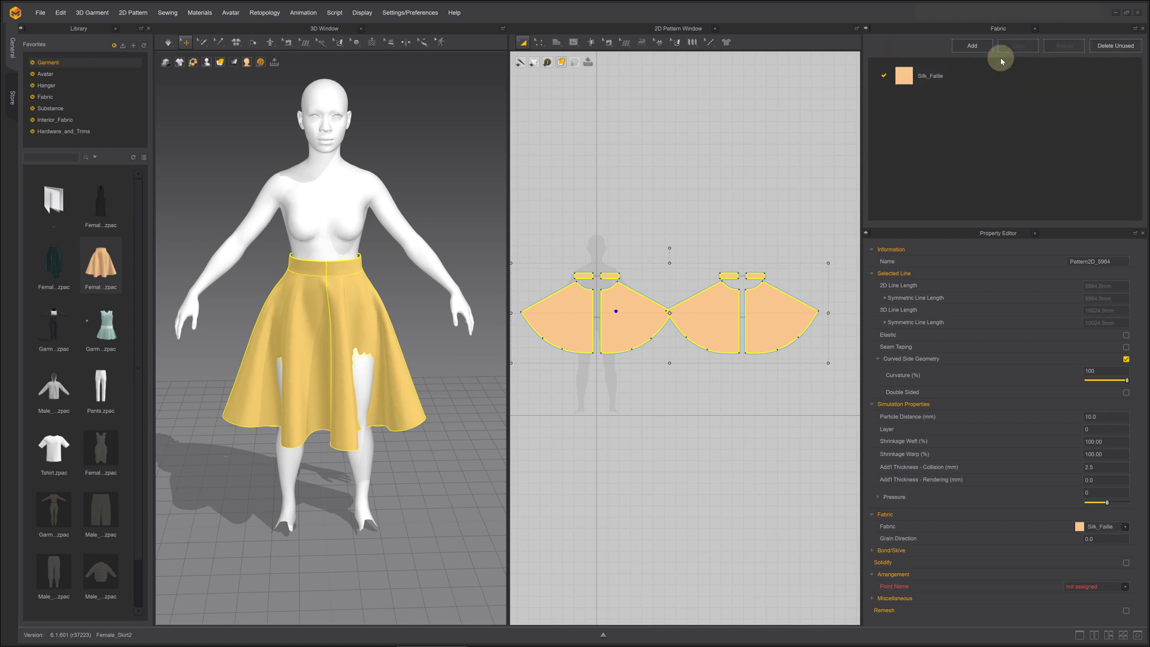
pyautogui.click(1017, 47)
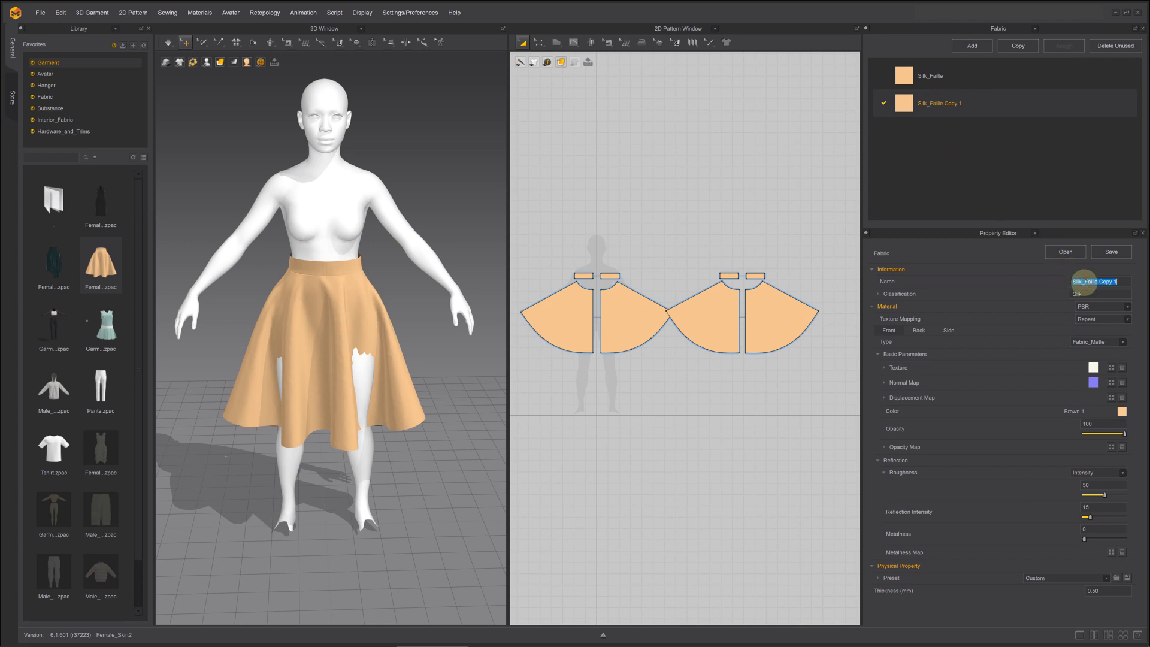
pyautogui.moveTo(1084, 282); pyautogui.dragTo(1129, 285)
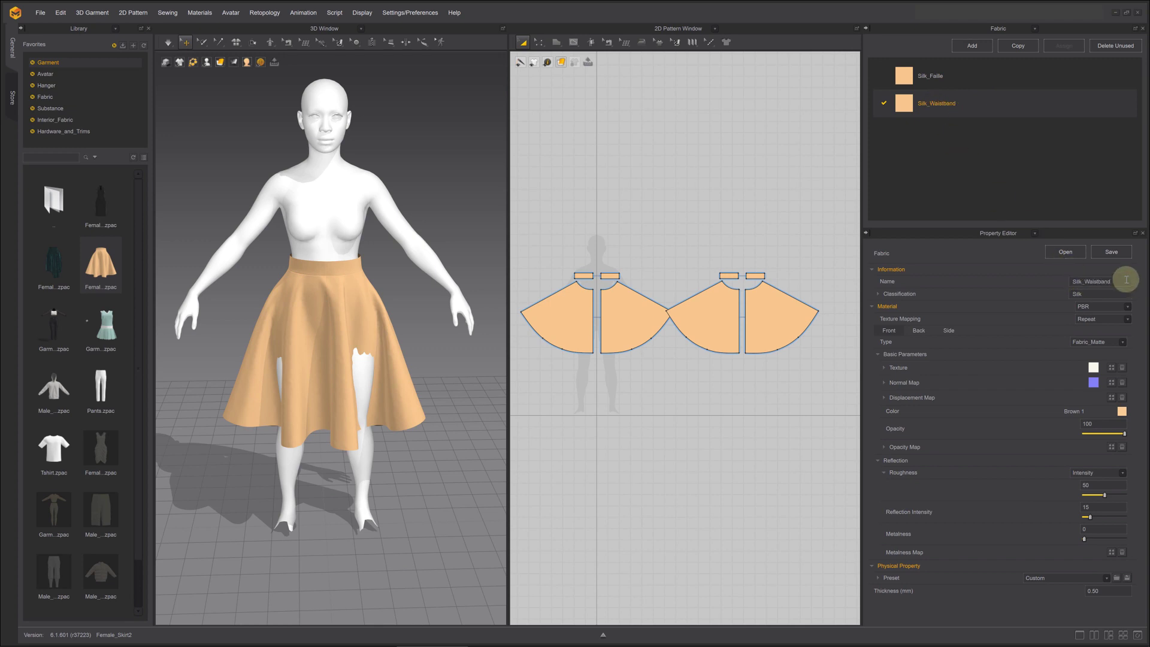
pyautogui.moveTo(560, 252); pyautogui.dragTo(791, 291)
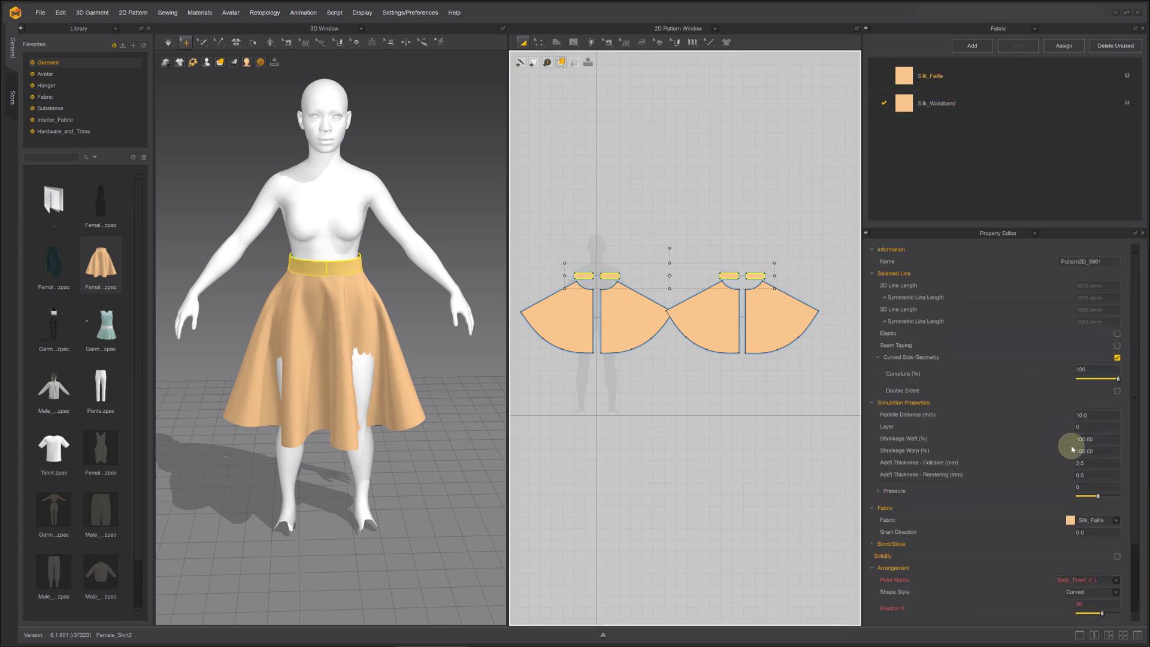
pyautogui.click(1096, 521)
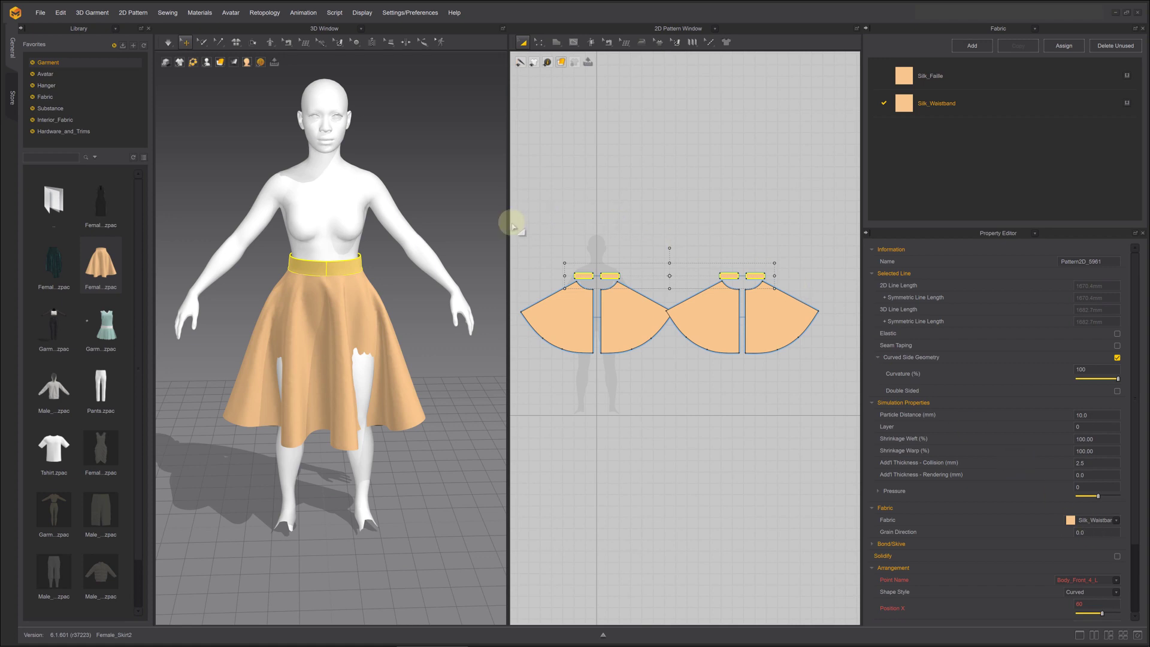
# Select all skirt pieces and reset their UVs to the 2D arrangement in the UV Editor.
pyautogui.moveTo(512, 226); pyautogui.dragTo(829, 386)
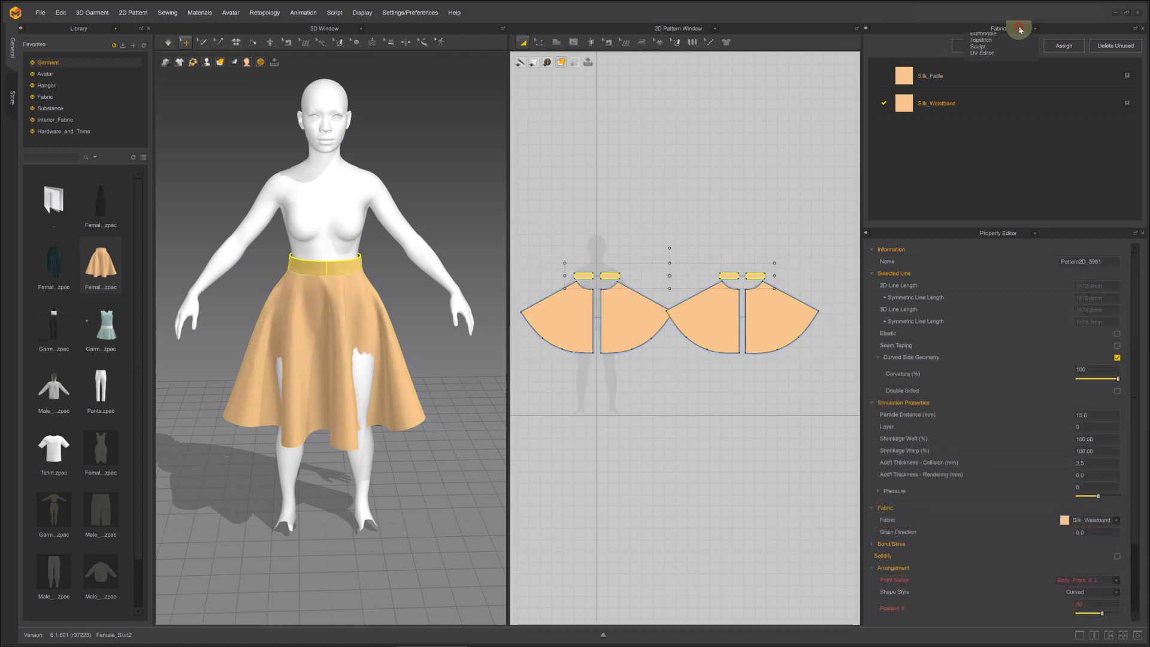
pyautogui.click(982, 118)
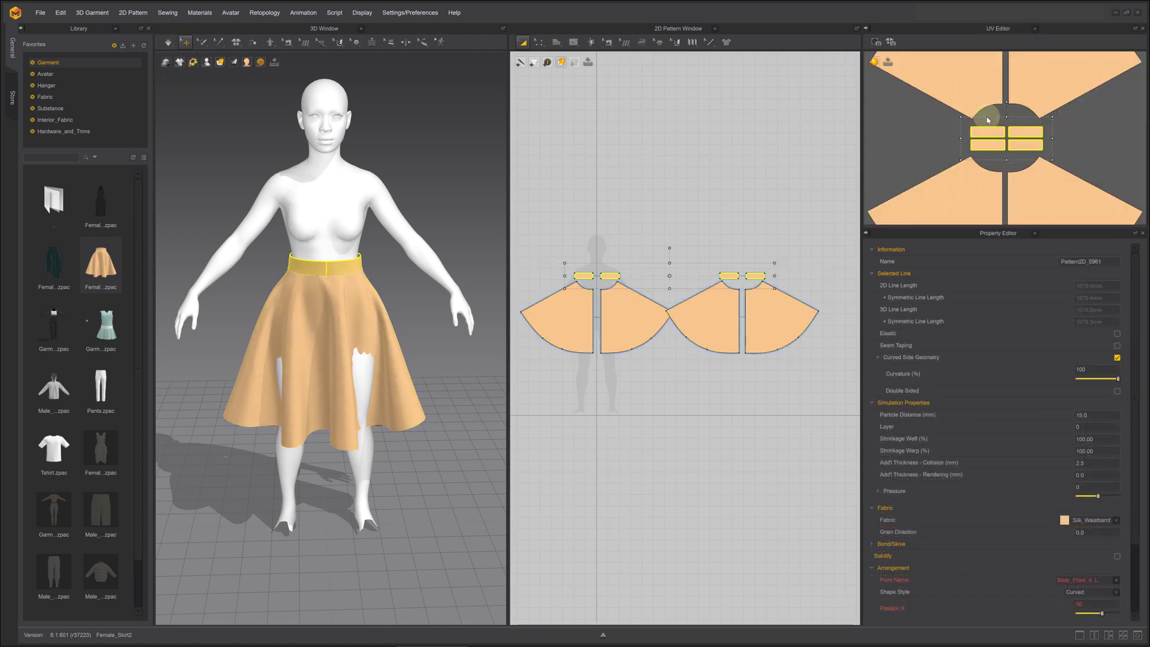
pyautogui.scroll(-5, 906, 126)
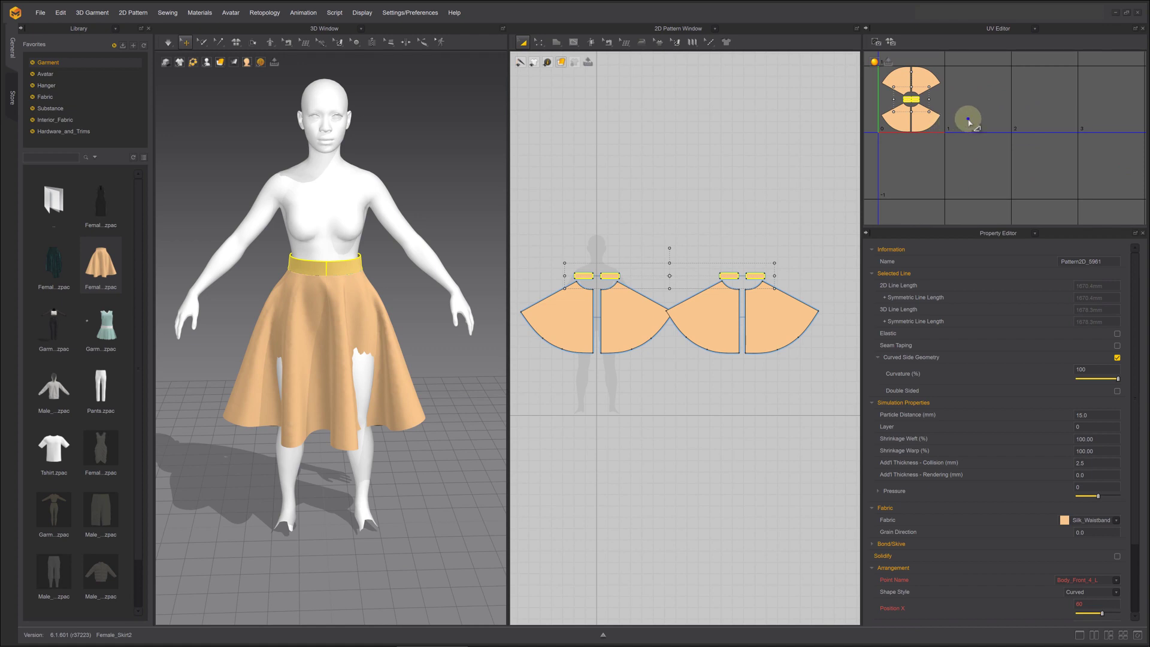
pyautogui.rightClick(968, 120)
pyautogui.click(986, 137)
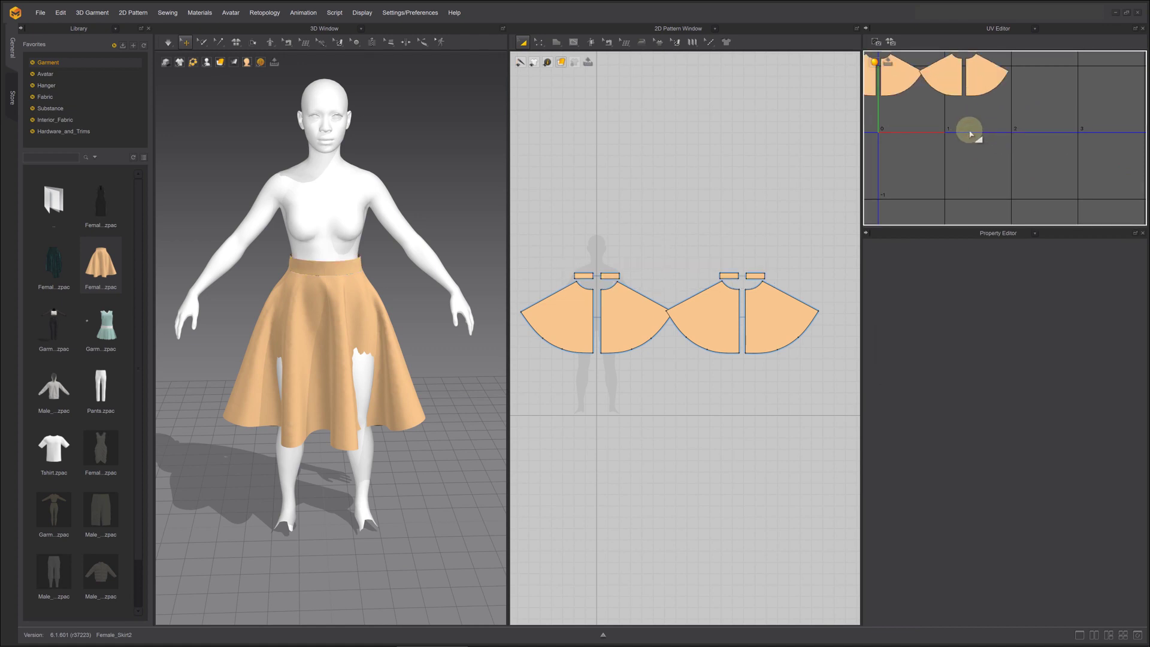
# Re-simulate the skirt until it settles without the side gap, then select all its pieces.
pyautogui.click(168, 43)
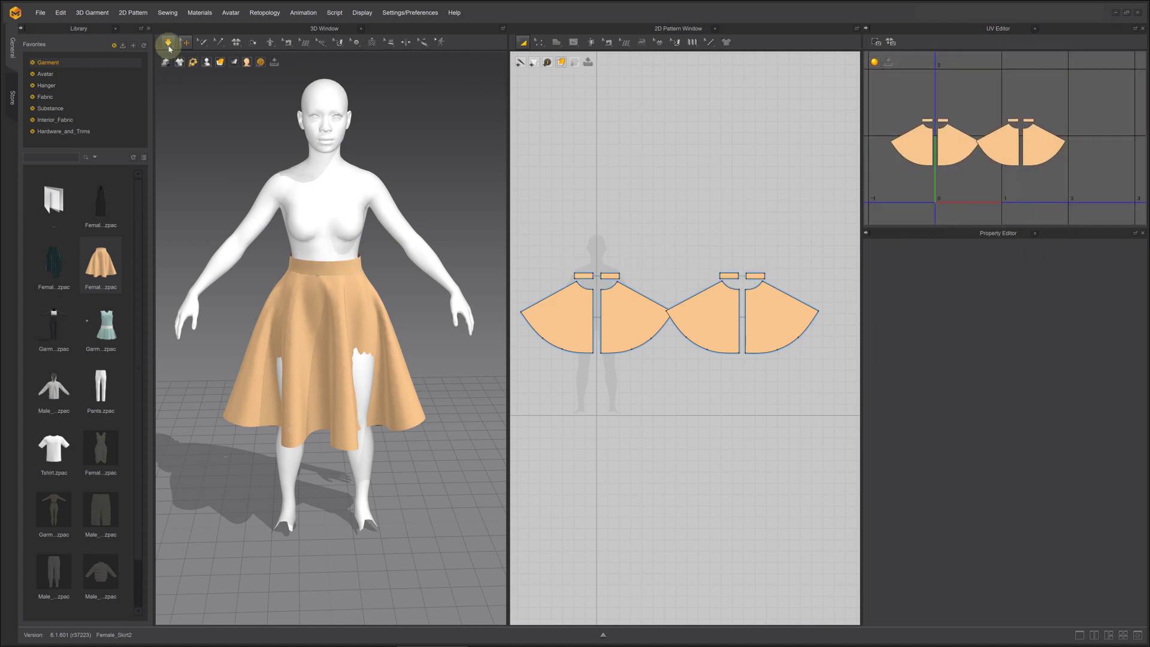
pyautogui.click(168, 45)
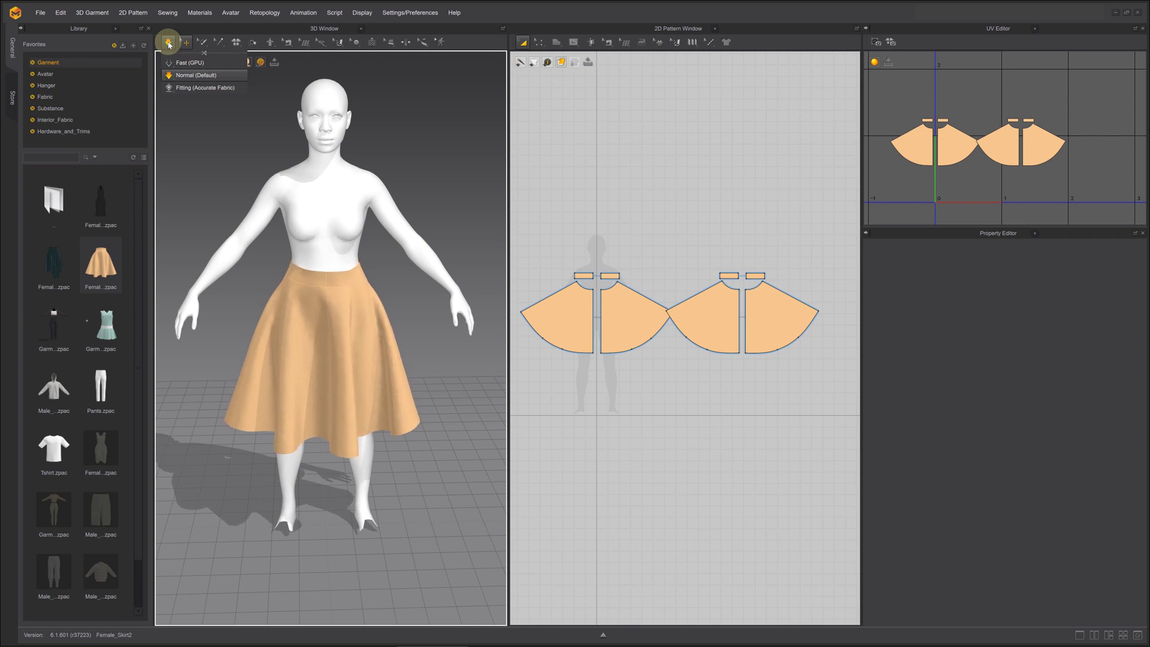
pyautogui.moveTo(399, 201)
pyautogui.mouseDown(button='right')
pyautogui.moveTo(380, 205)
pyautogui.moveTo(406, 207)
pyautogui.mouseUp(button='right')
pyautogui.click(166, 43)
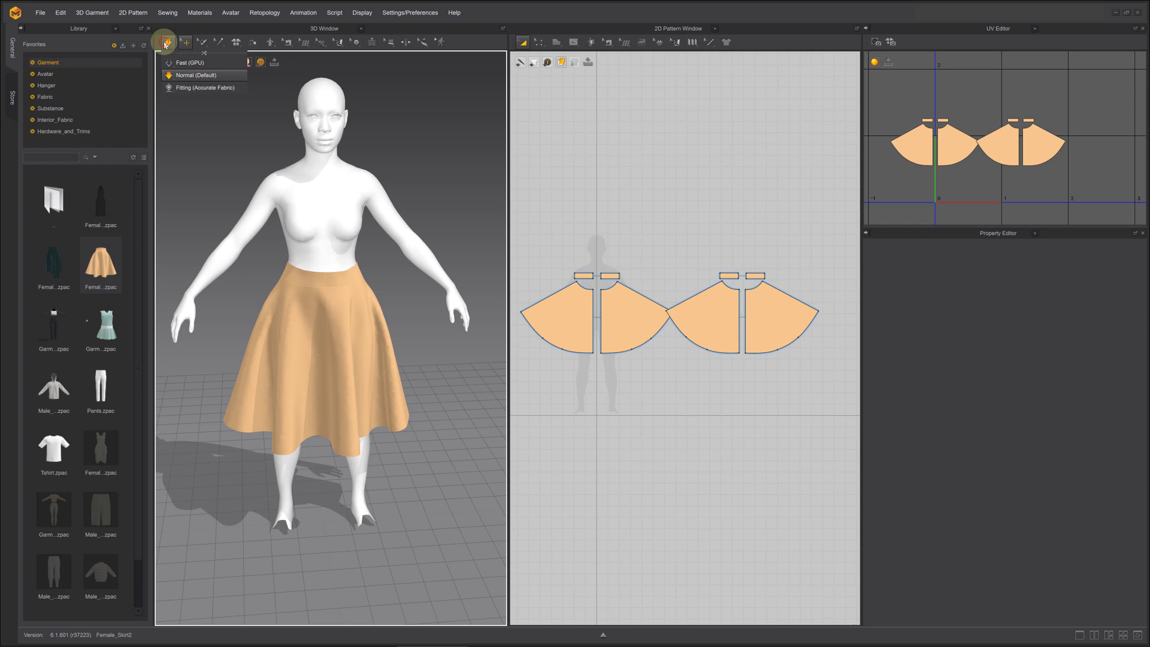
pyautogui.click(168, 41)
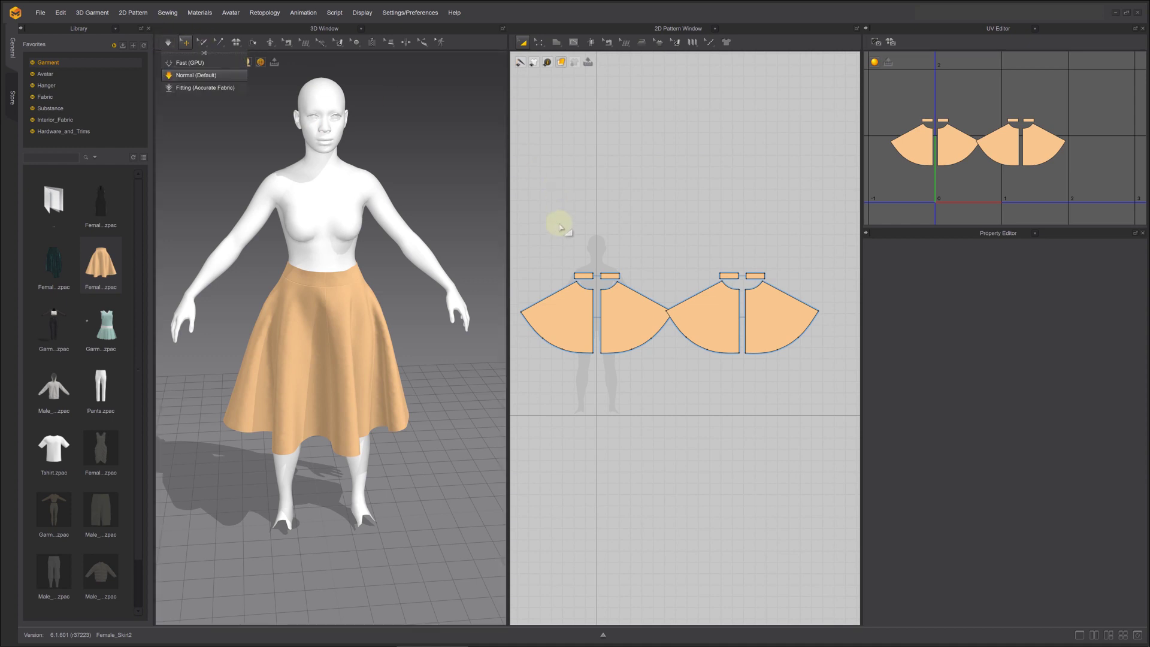
pyautogui.moveTo(636, 300); pyautogui.dragTo(801, 381)
# Export the selected skirt pieces as OBJ into OBJ\Skirt-Without-Texture, starting from the skirt2.obj name.
pyautogui.click(40, 13)
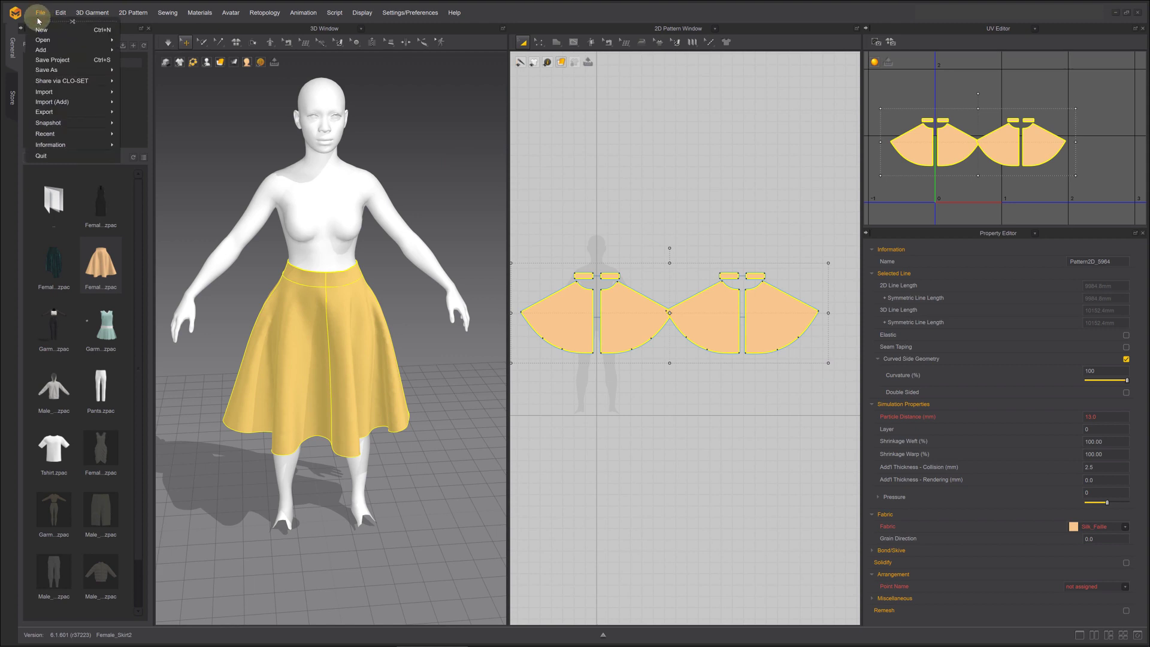
pyautogui.moveTo(83, 115)
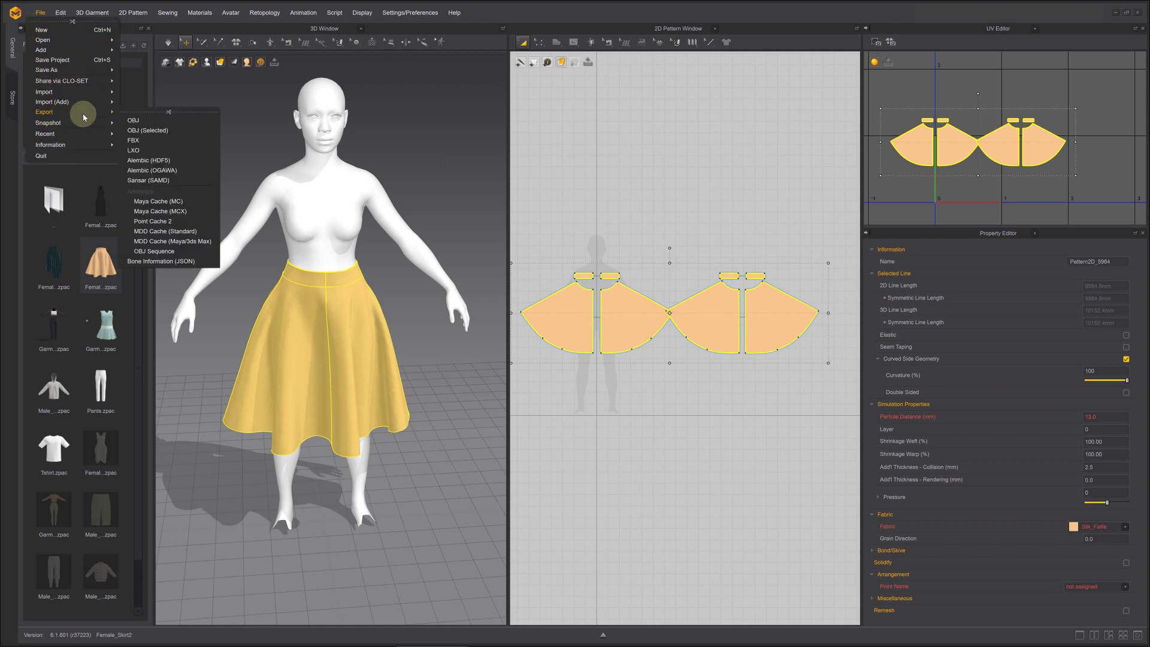
pyautogui.click(138, 130)
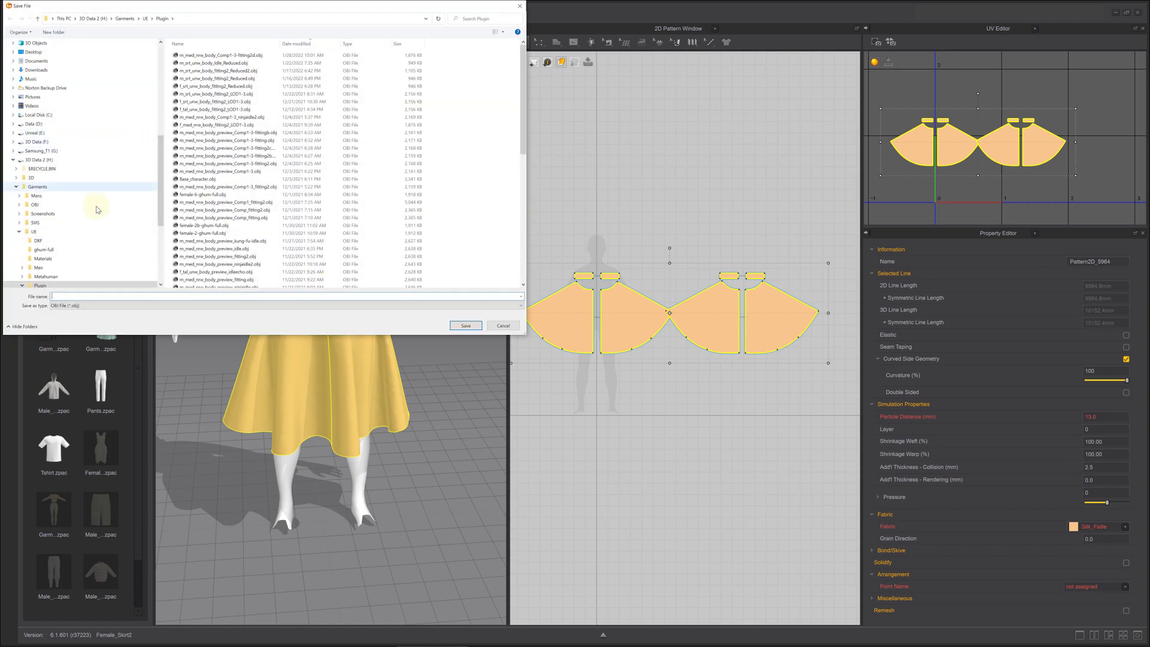
pyautogui.click(35, 204)
pyautogui.click(55, 240)
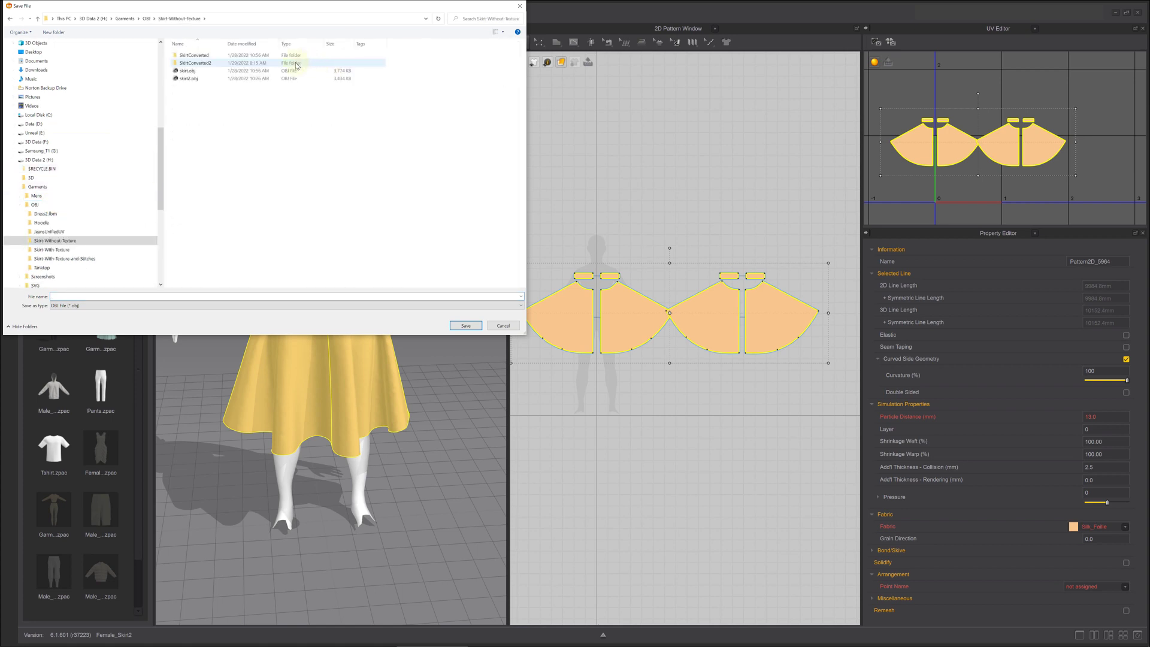
pyautogui.click(188, 78)
pyautogui.click(62, 296)
pyautogui.press('BackSpace')
# Save the export as skirt3.obj with Single Object, Weld and Thin options.
pyautogui.write('3')
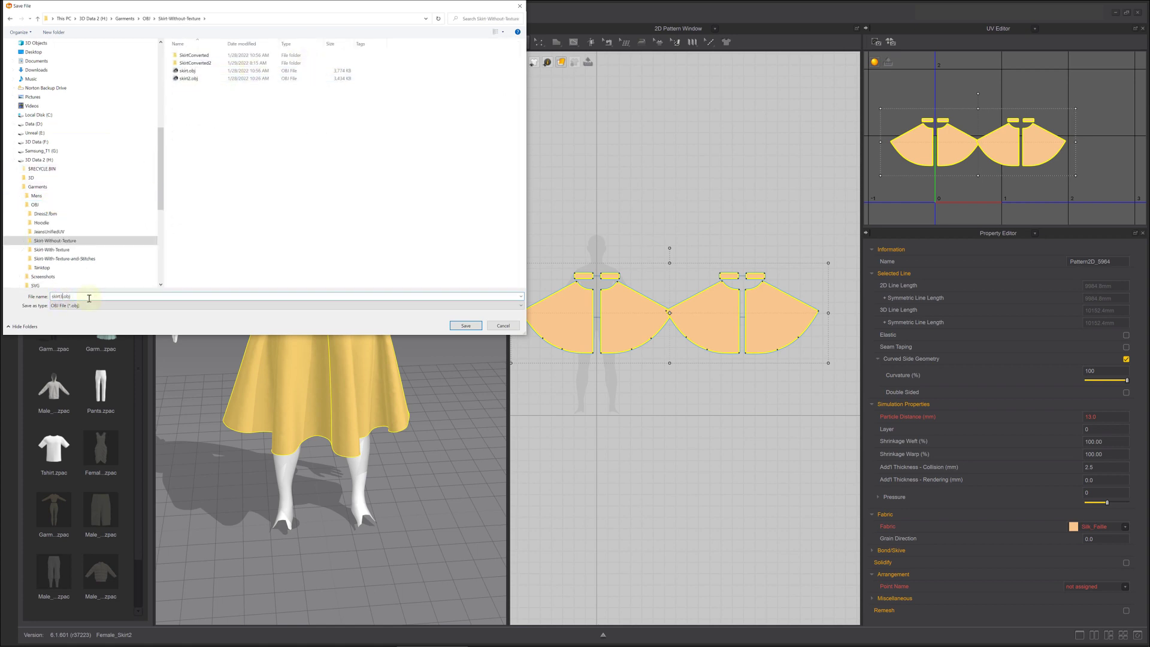
pyautogui.click(462, 327)
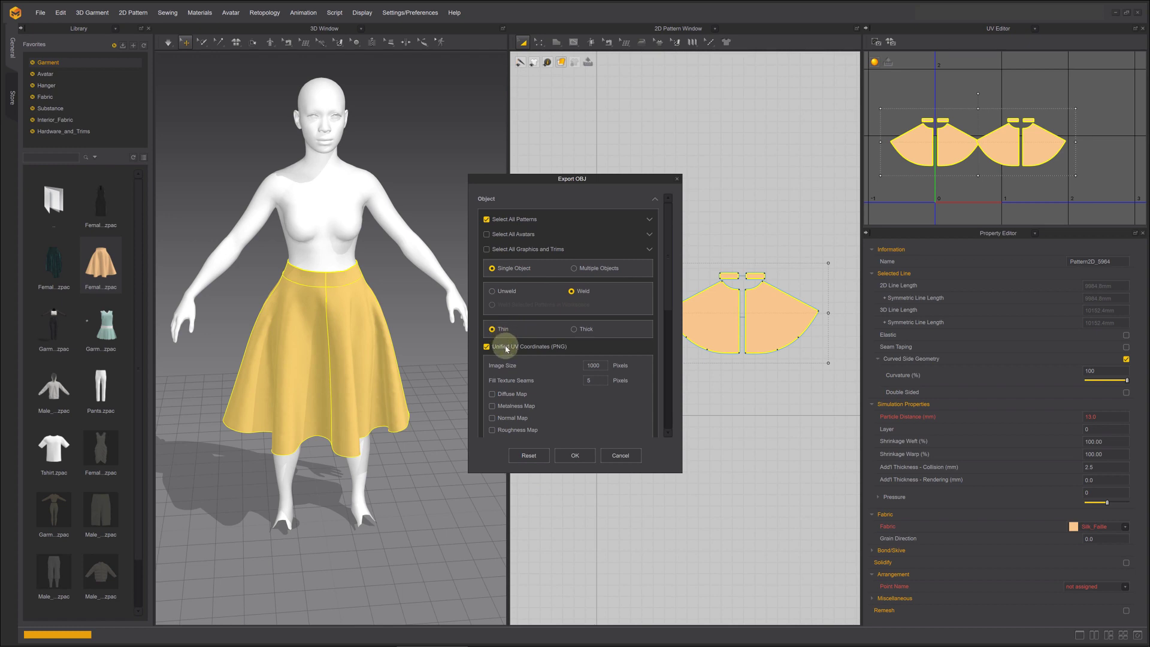
pyautogui.scroll(-5, 559, 377)
pyautogui.click(570, 457)
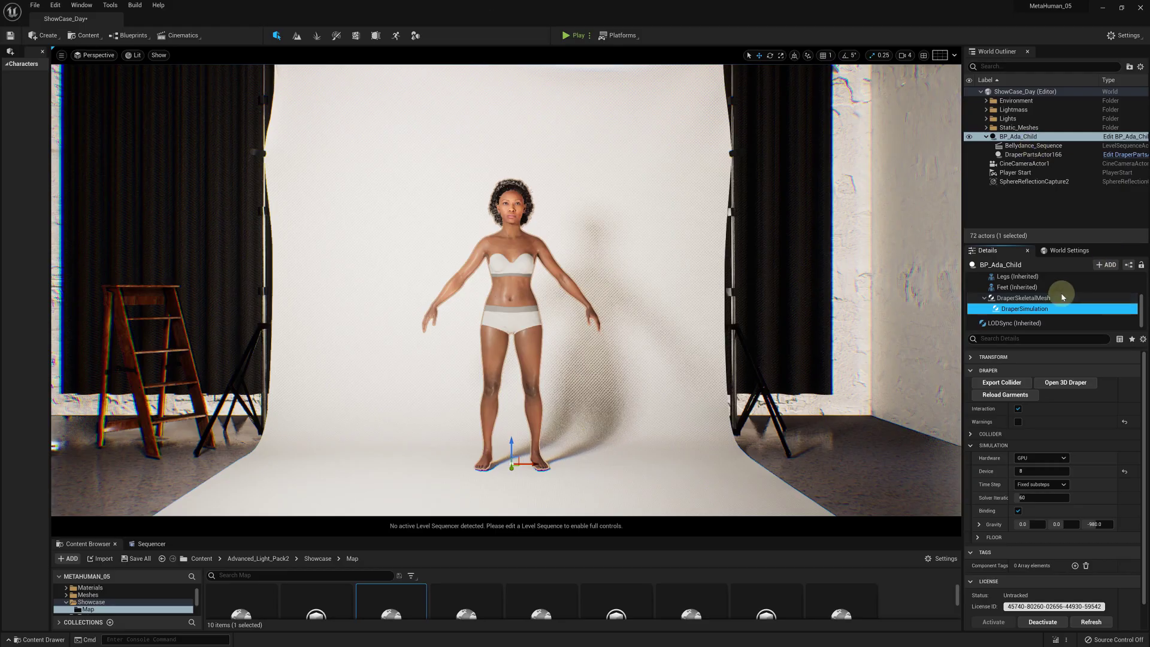
# Add a Draper Garment component named Skirt to the character.
pyautogui.click(1105, 264)
pyautogui.write('draper')
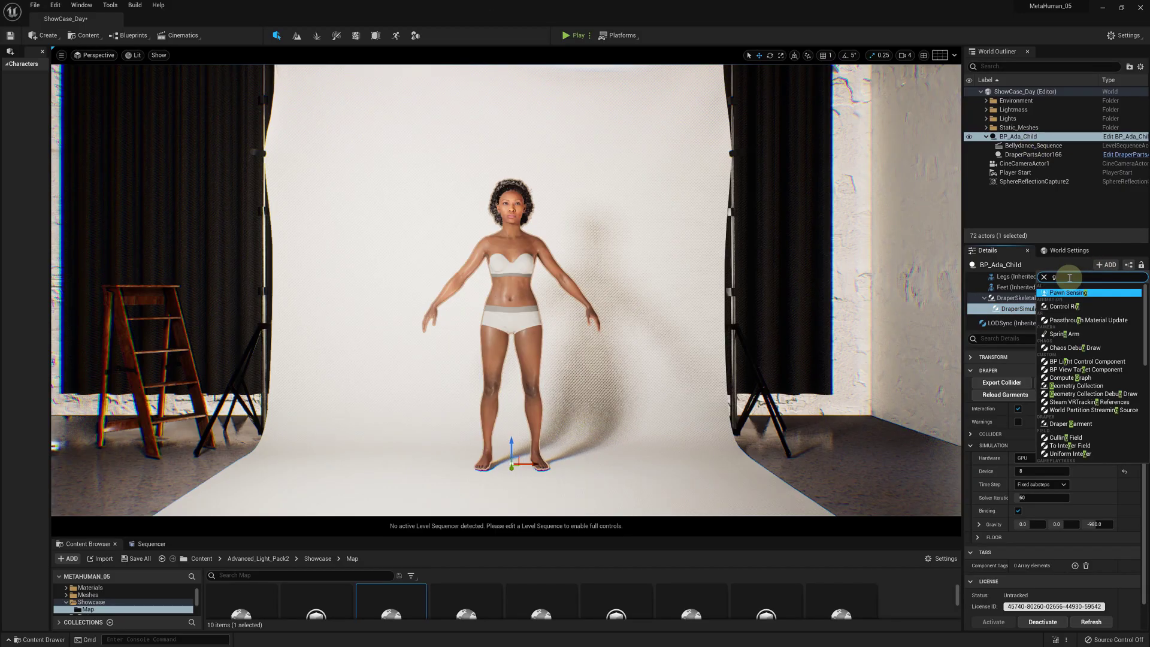
pyautogui.click(1072, 294)
pyautogui.write('Skirt')
pyautogui.press('Return')
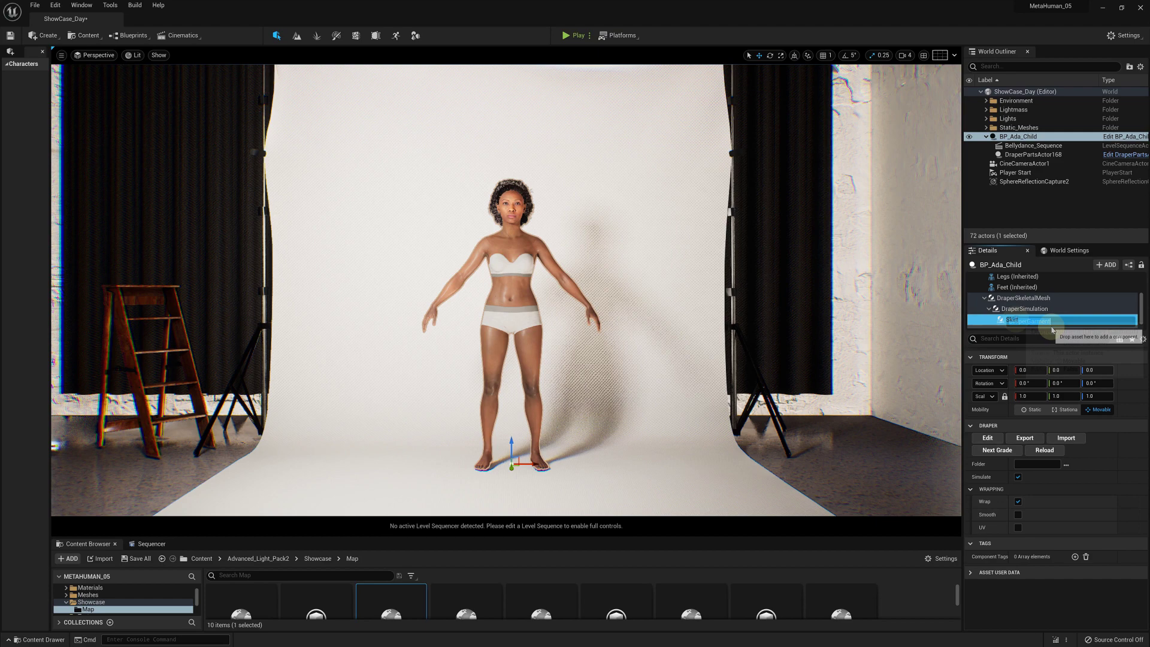
# Import skirt3.obj from Skirt-Without-Texture into the Skirt garment with a set output folder.
pyautogui.click(1066, 438)
pyautogui.click(42, 367)
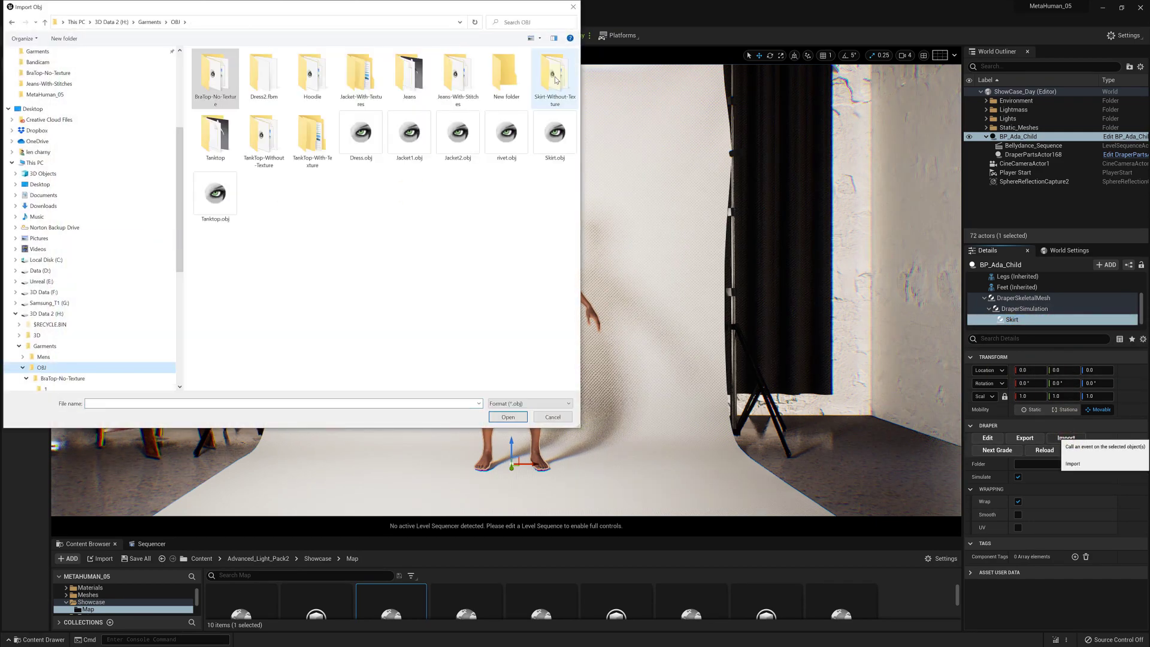
pyautogui.doubleClick(554, 78)
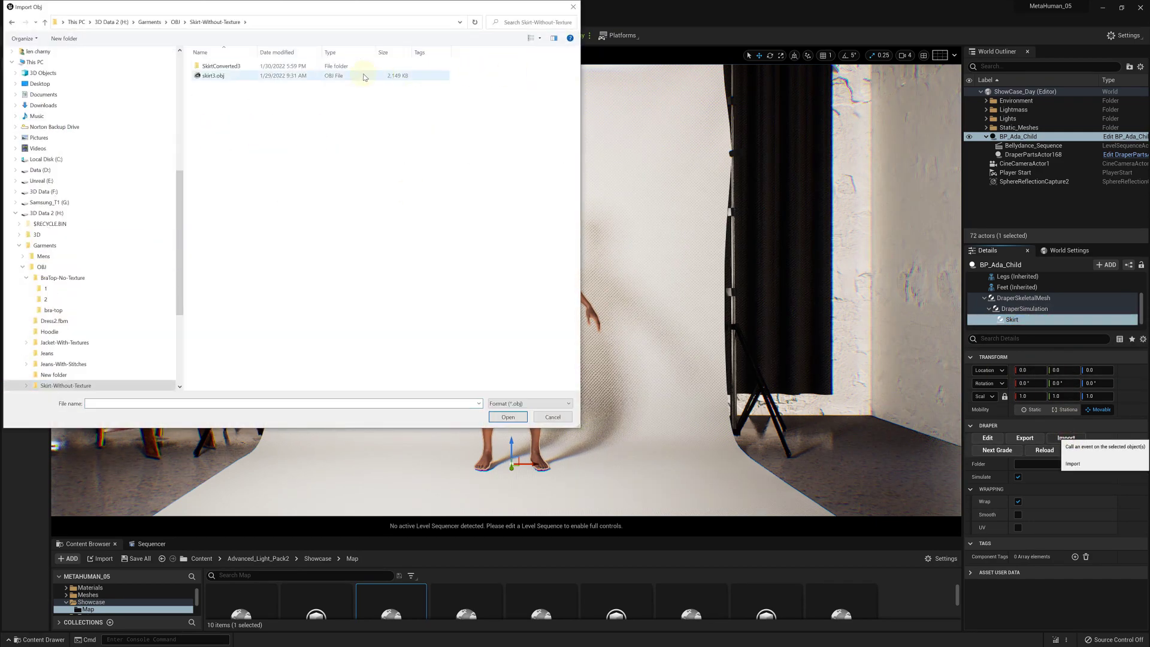
pyautogui.doubleClick(213, 76)
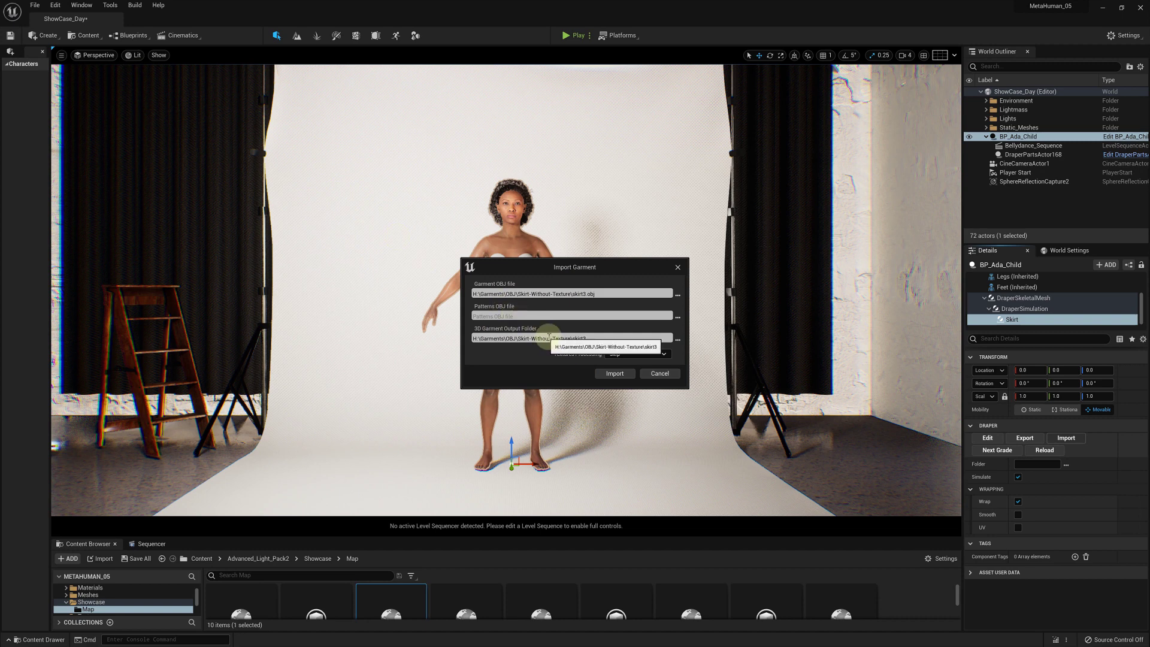
pyautogui.doubleClick(607, 338)
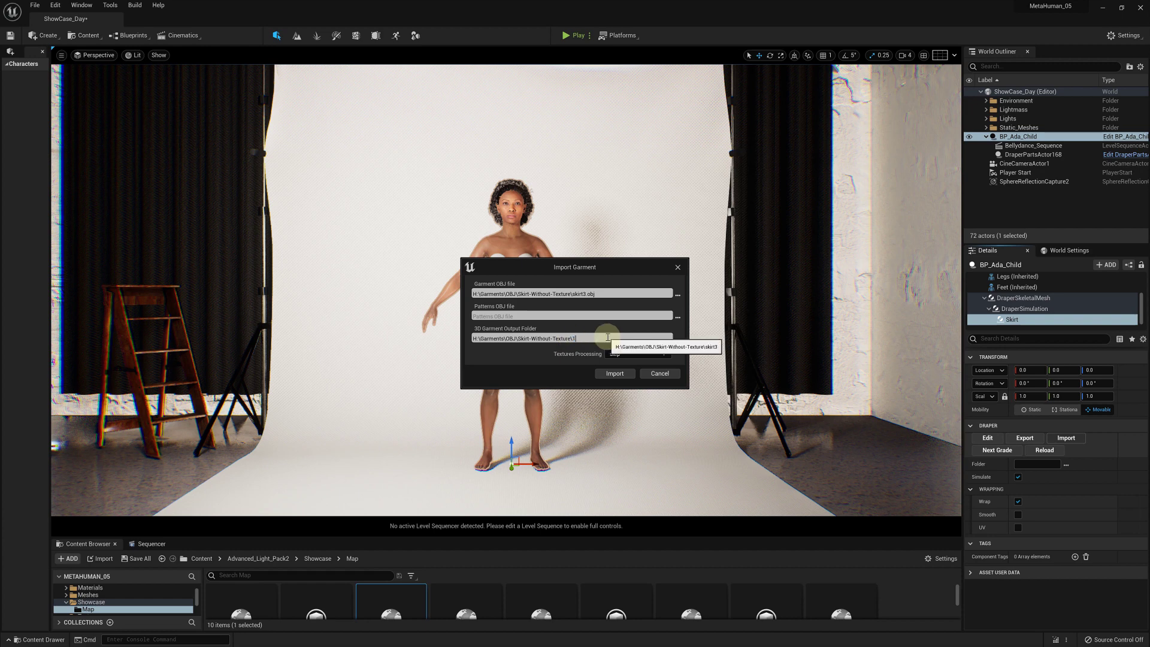
pyautogui.click(615, 373)
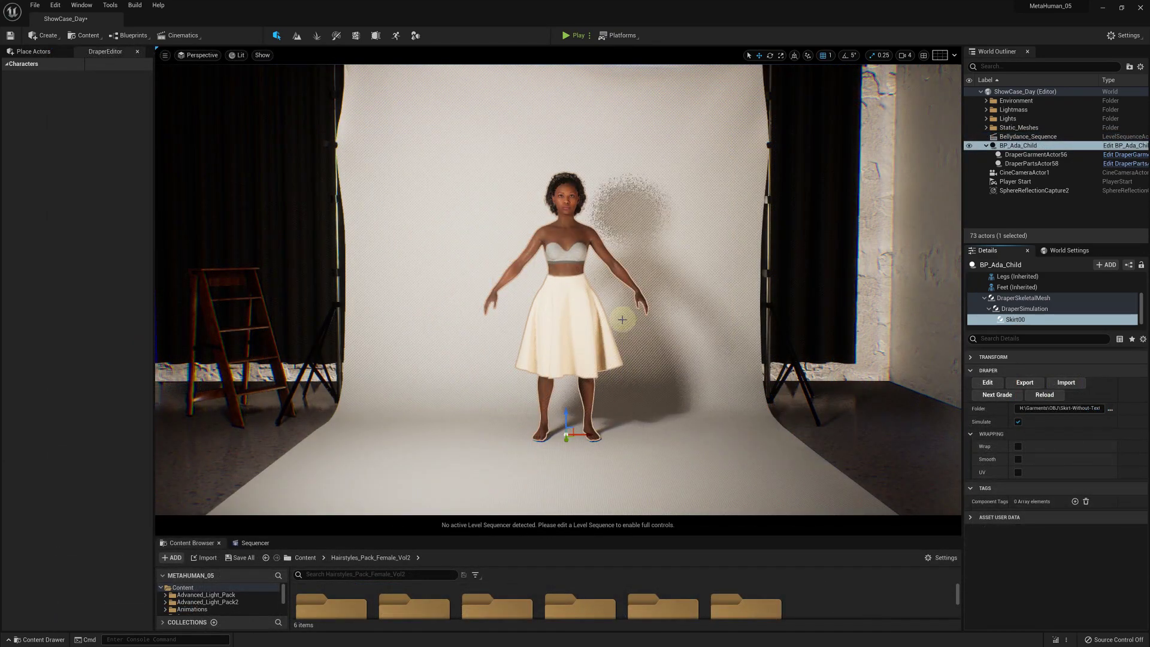
# Zoom toward the character and open skirt3's fabrics in the Draper editor.
pyautogui.scroll(5, 657, 384)
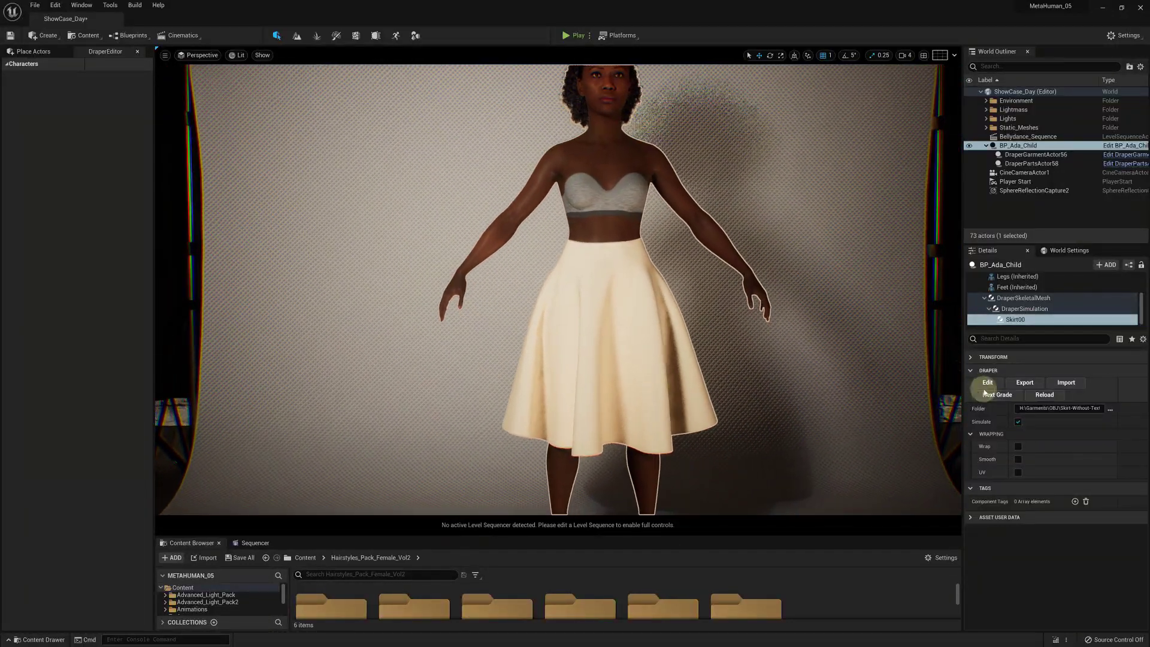
pyautogui.click(987, 383)
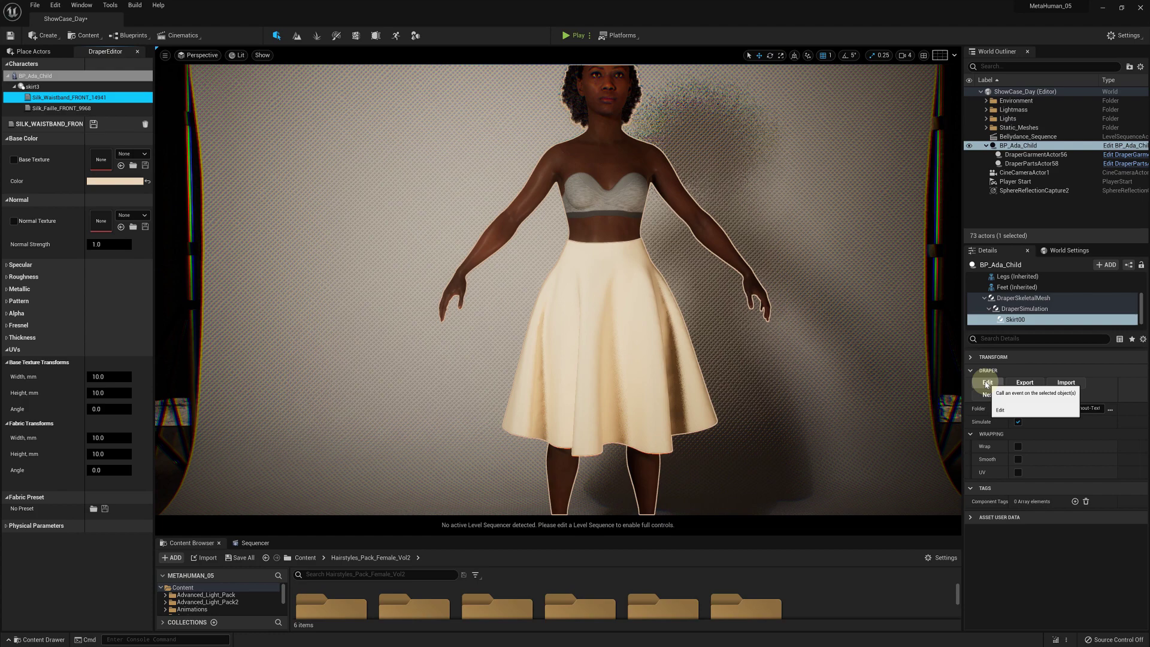
# Set Silk_Waistband's Thickness to 4 mm, Bias to 2 mm and Curvature to 1.0.
pyautogui.click(6, 338)
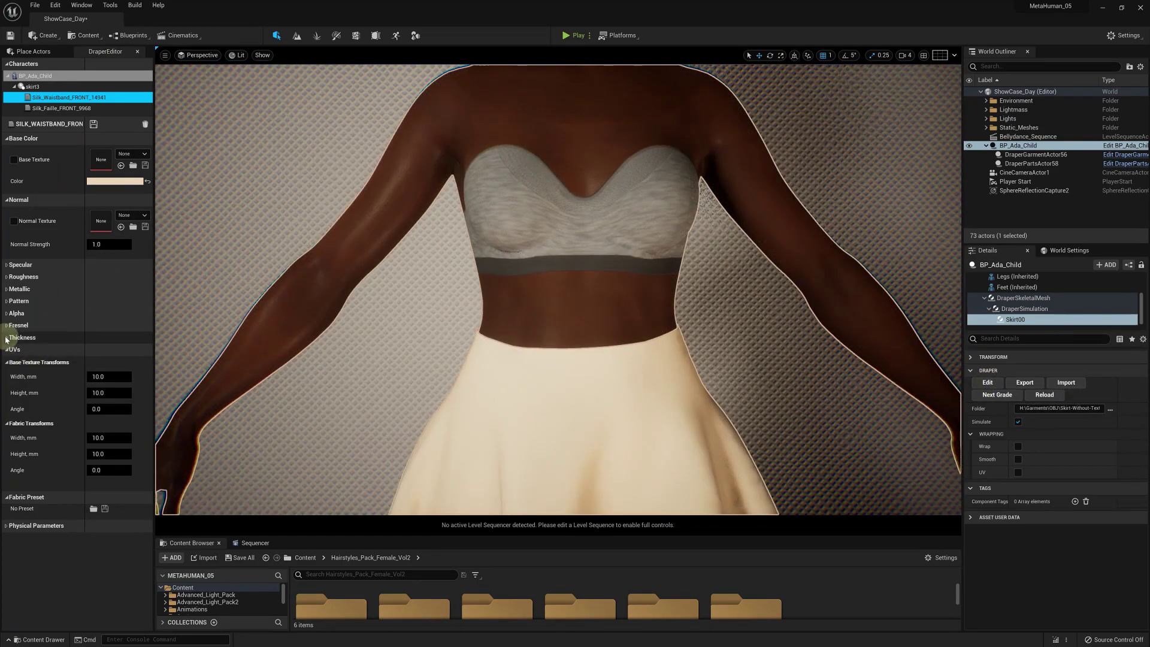
pyautogui.click(94, 352)
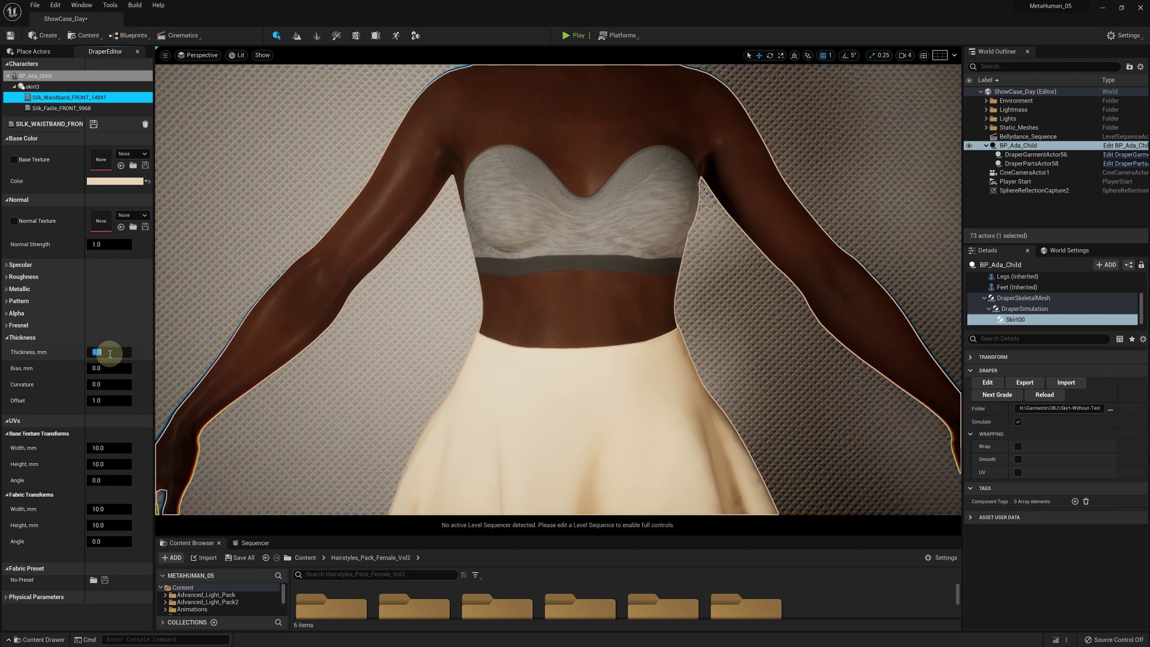
pyautogui.write('4')
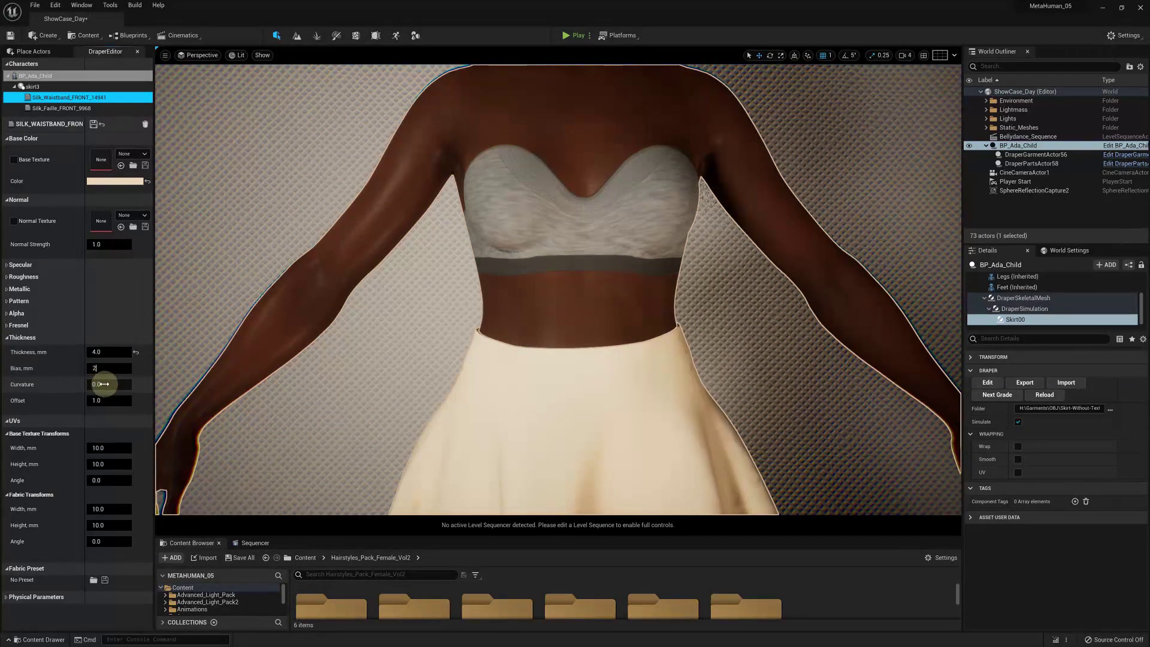
pyautogui.click(105, 384)
pyautogui.write('1')
pyautogui.press('Return')
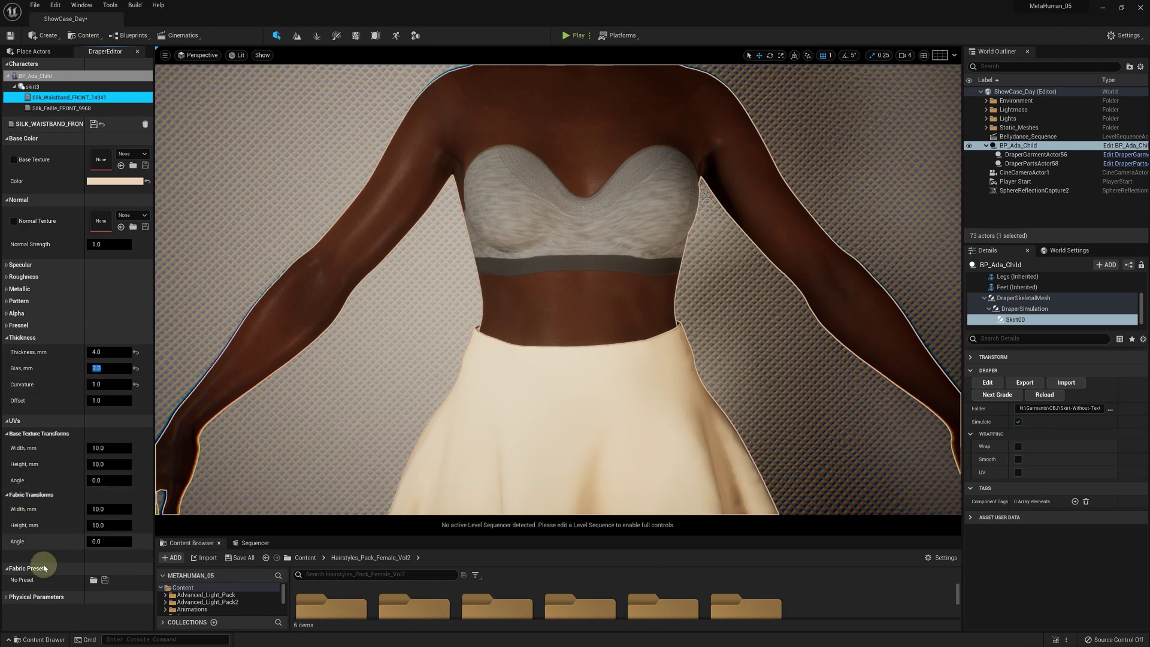
# Load the Mariposa Emboss2 preset from Substance > Leather onto the waistband fabric.
pyautogui.click(93, 581)
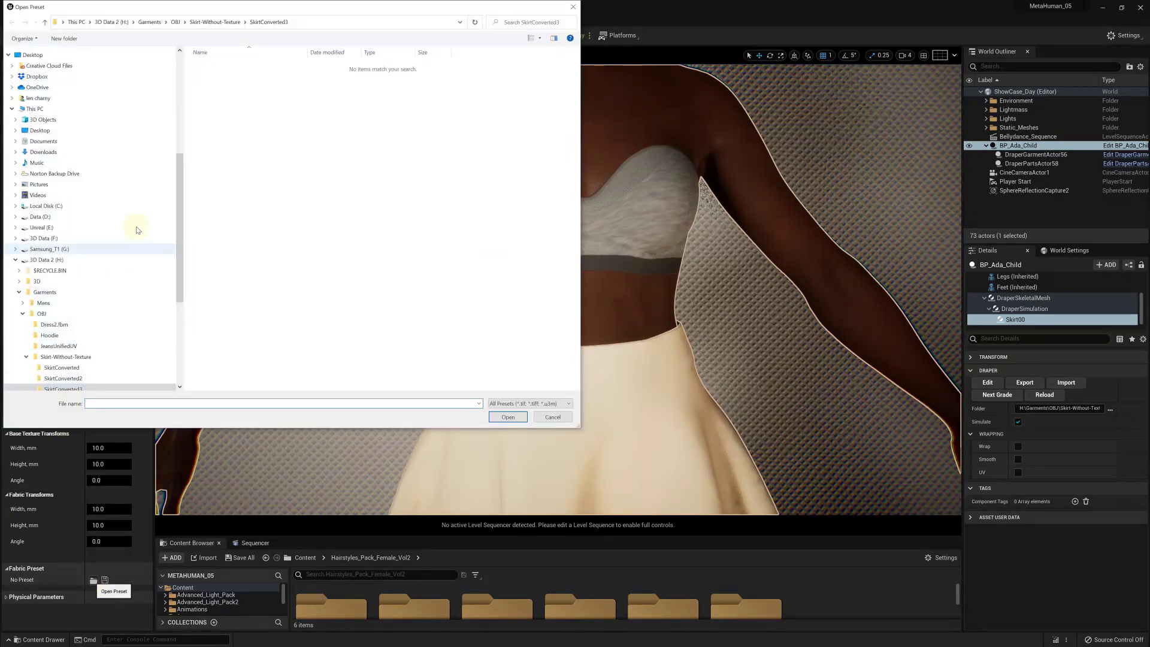
pyautogui.click(76, 153)
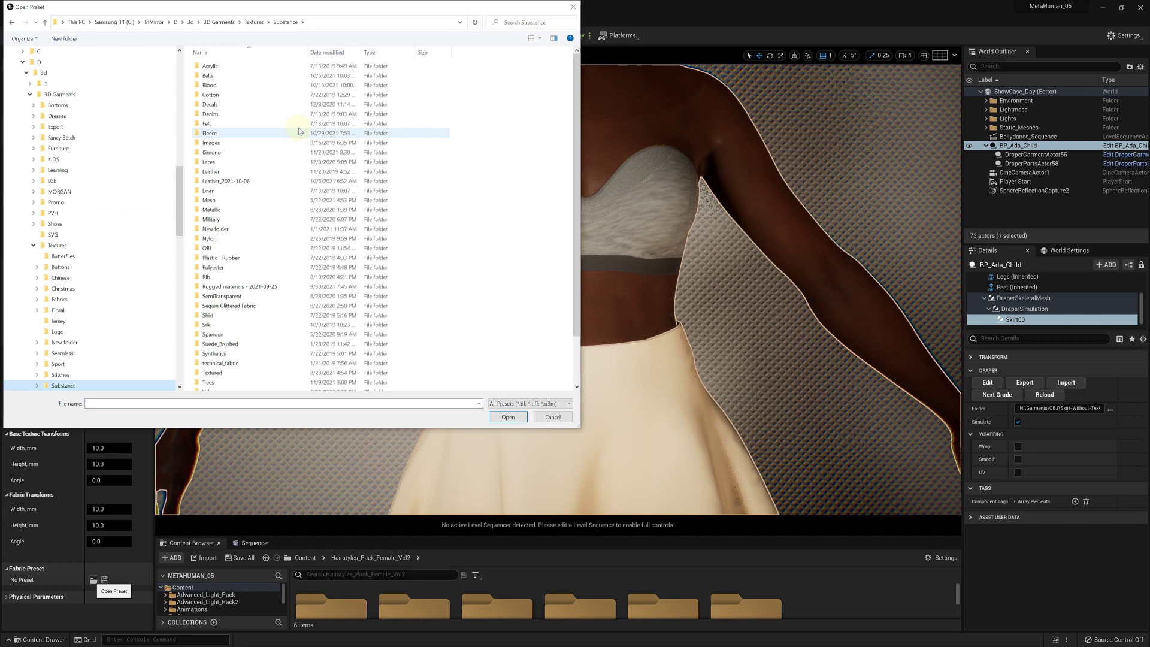
pyautogui.doubleClick(238, 172)
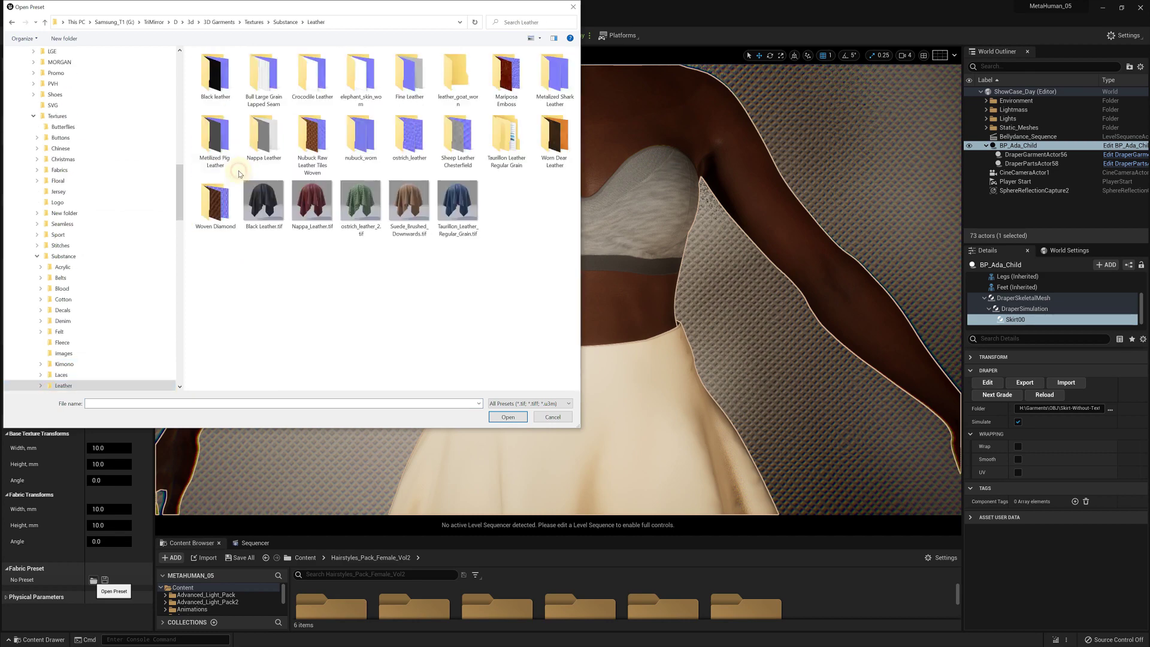
pyautogui.doubleClick(506, 74)
pyautogui.doubleClick(263, 72)
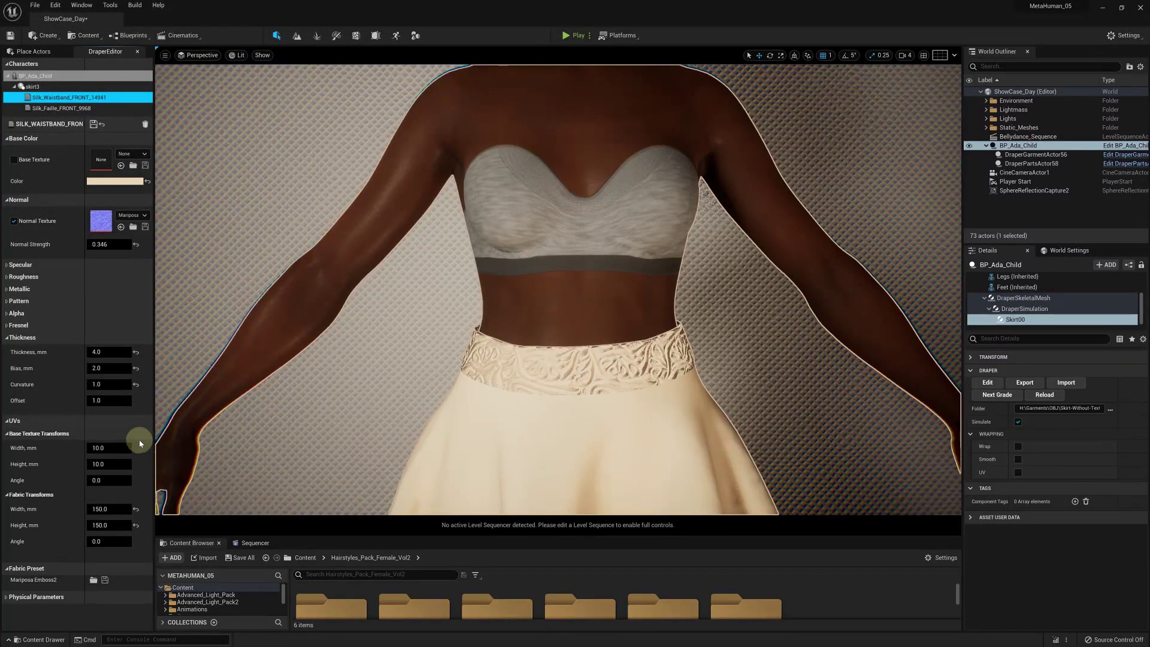
# Apply the red Mariposa base texture at 150 × 150 mm.
pyautogui.click(133, 166)
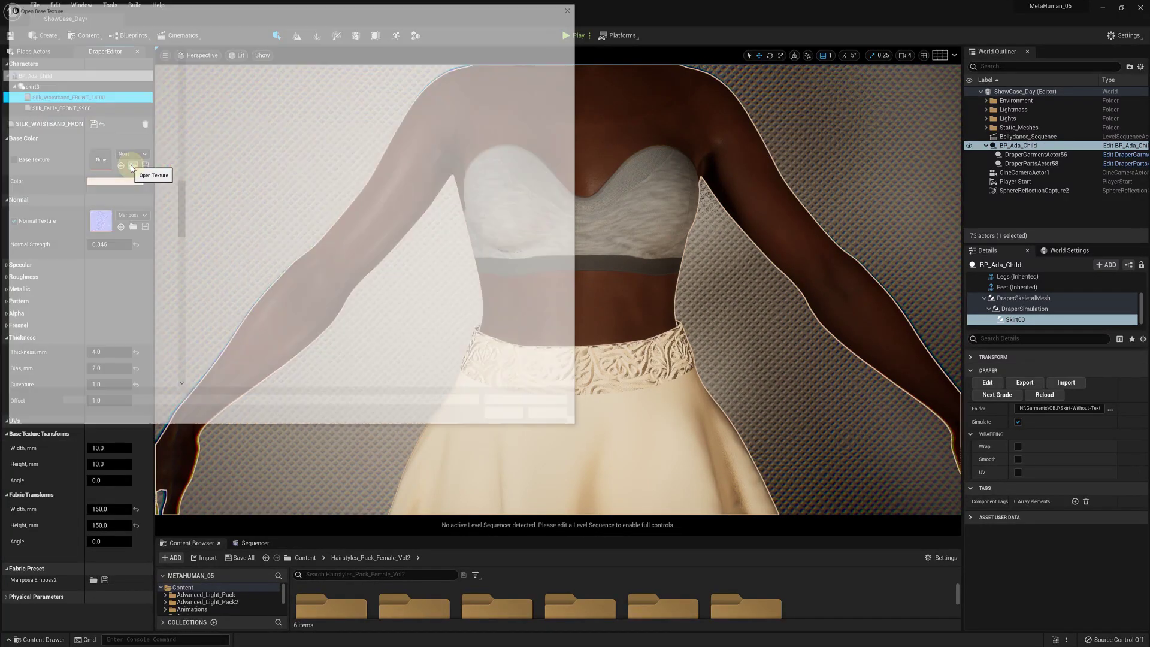
pyautogui.doubleClick(273, 72)
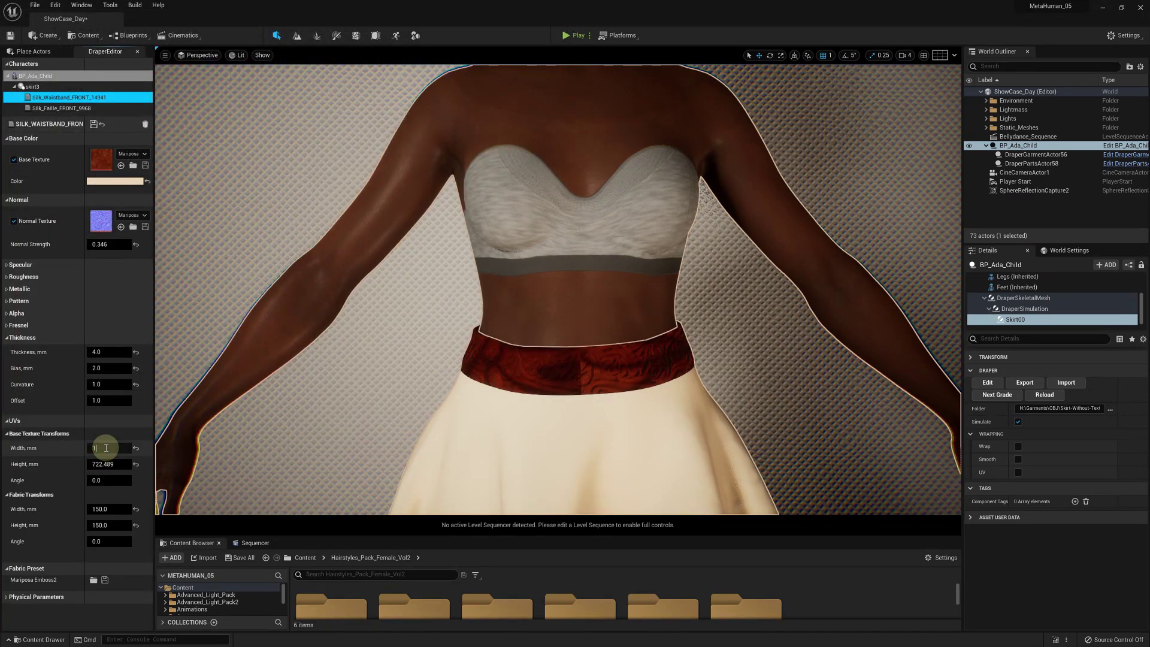
pyautogui.click(105, 448)
pyautogui.write('150')
pyautogui.click(106, 464)
pyautogui.write('1')
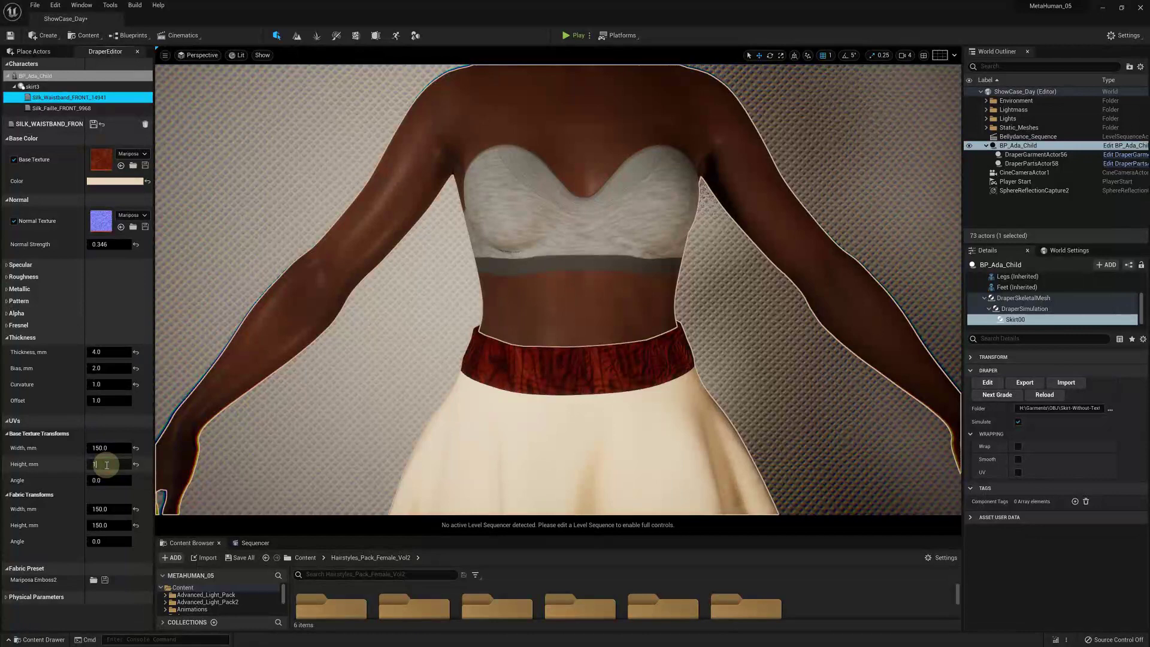
pyautogui.write('50')
pyautogui.click(106, 448)
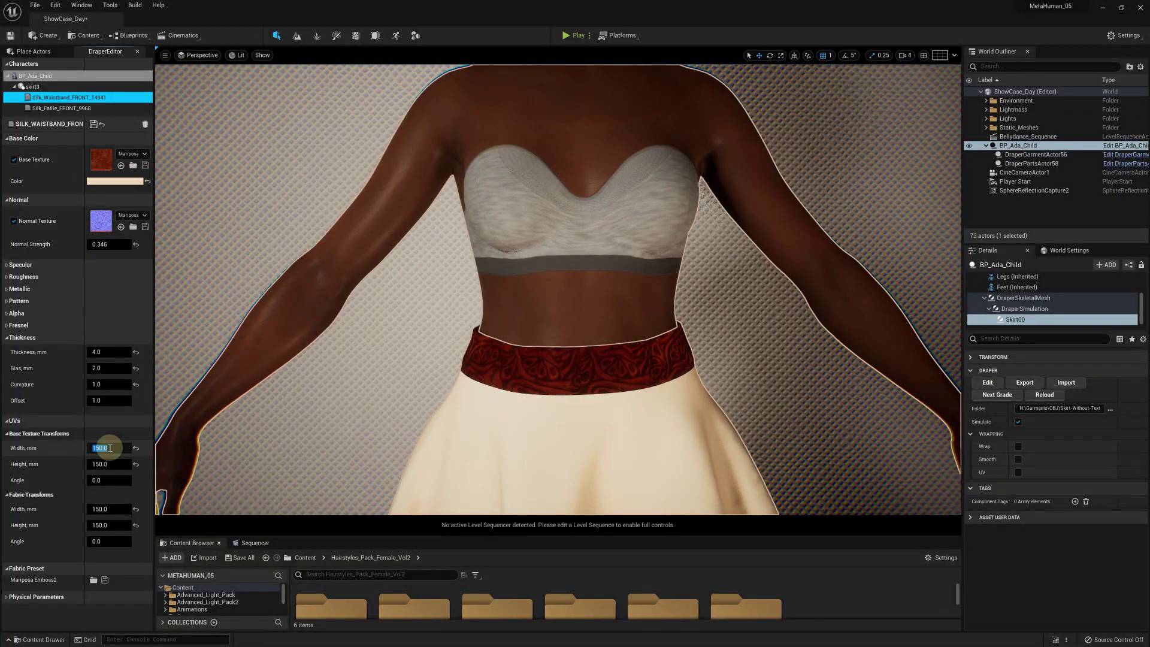
# Give the waistband Rigidity Gain 0.5, binding Tolerance 10 mm, Distance 15 mm, and save.
pyautogui.click(94, 124)
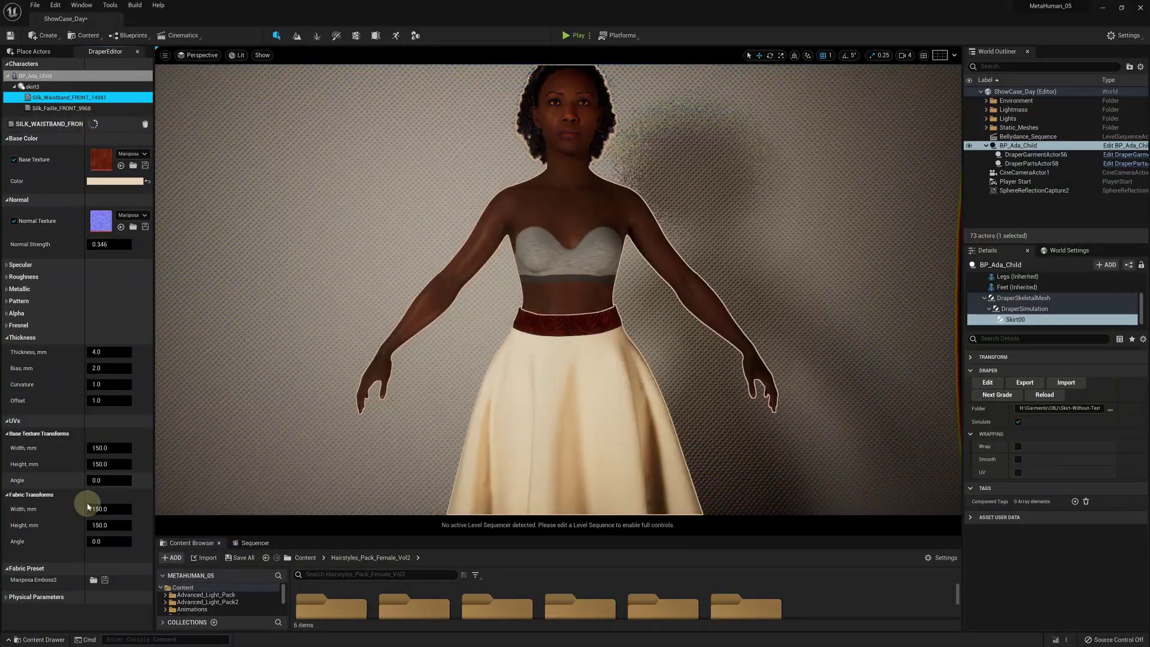
pyautogui.click(21, 597)
pyautogui.scroll(-3, 36, 557)
pyautogui.scroll(-3, 35, 557)
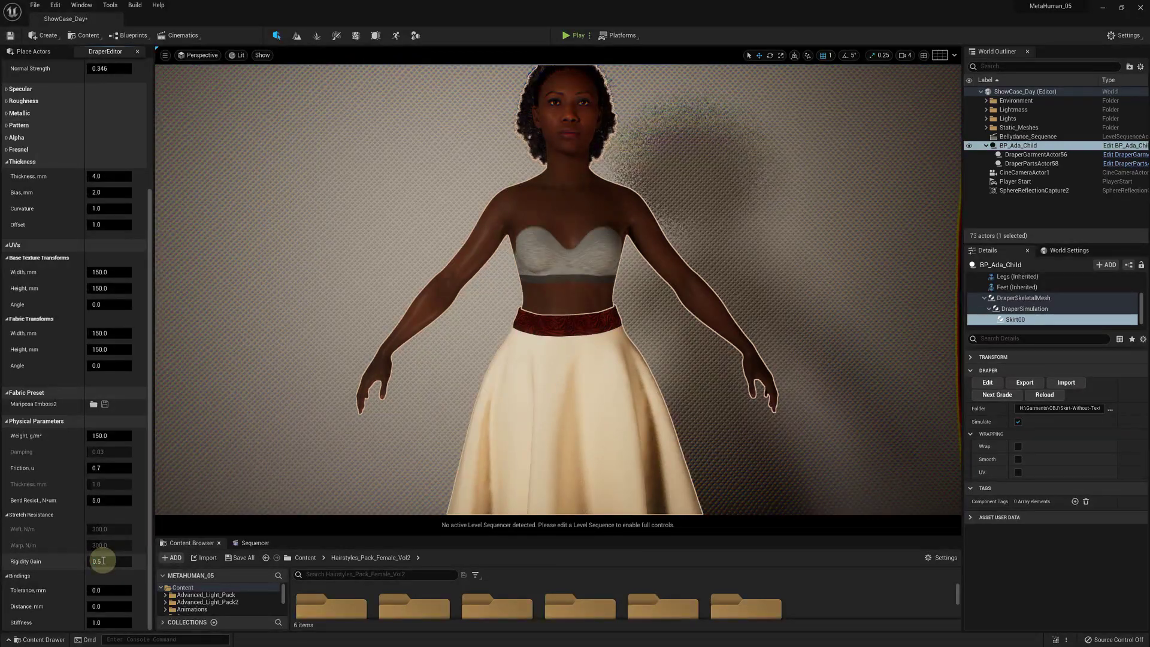
pyautogui.click(103, 560)
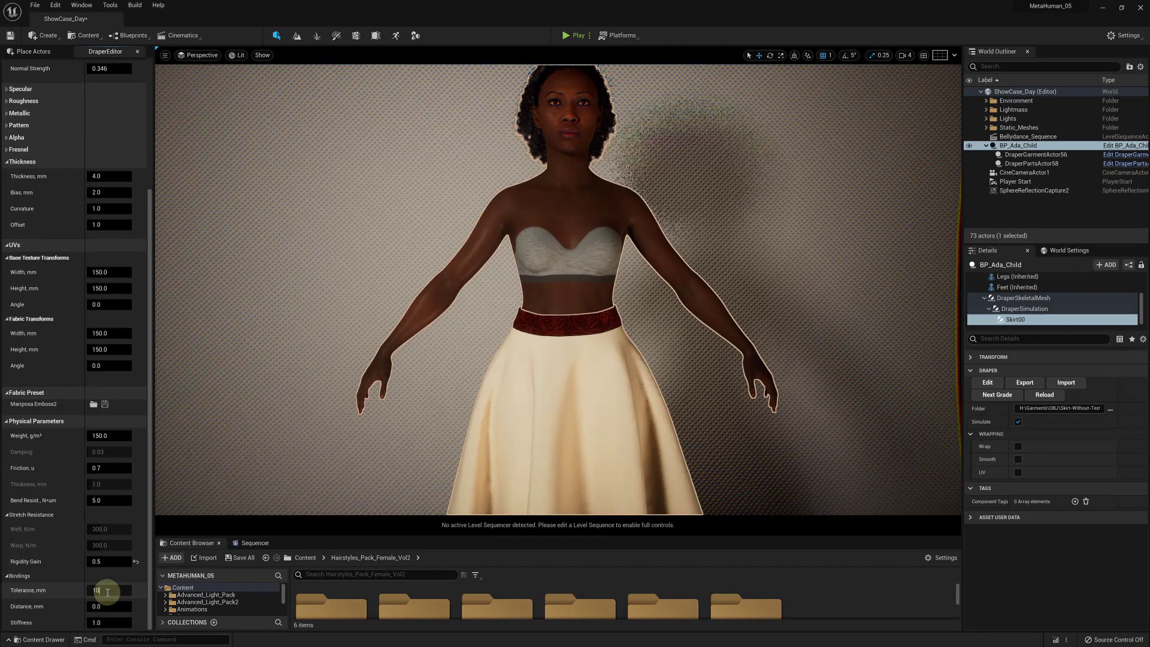
pyautogui.click(107, 591)
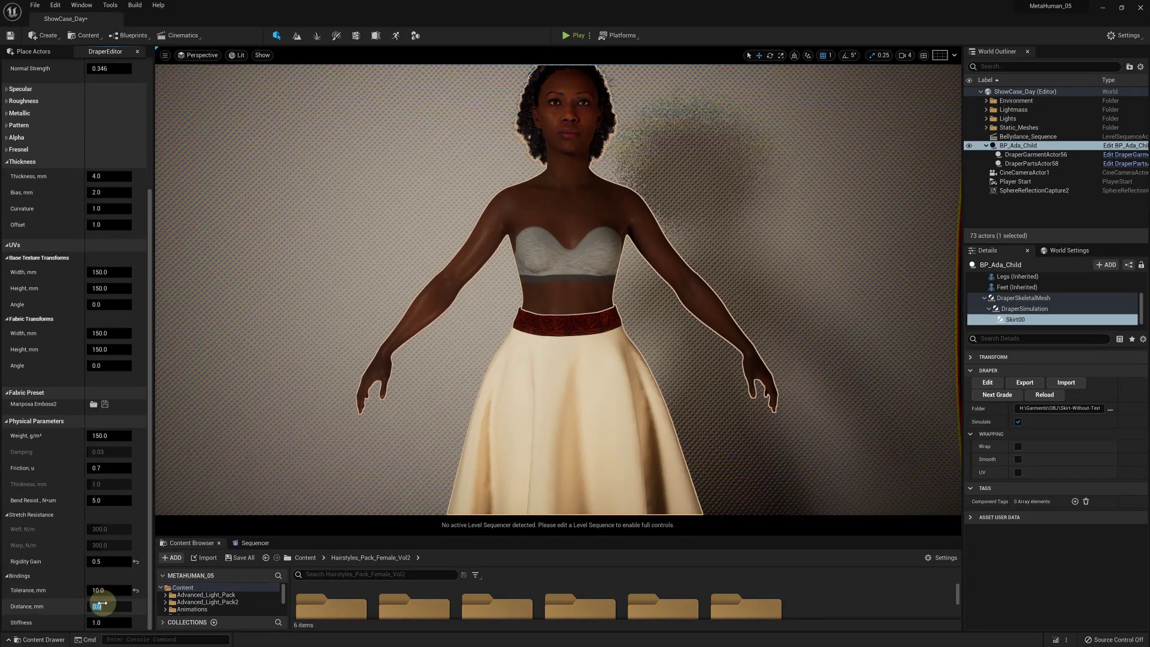
pyautogui.click(102, 604)
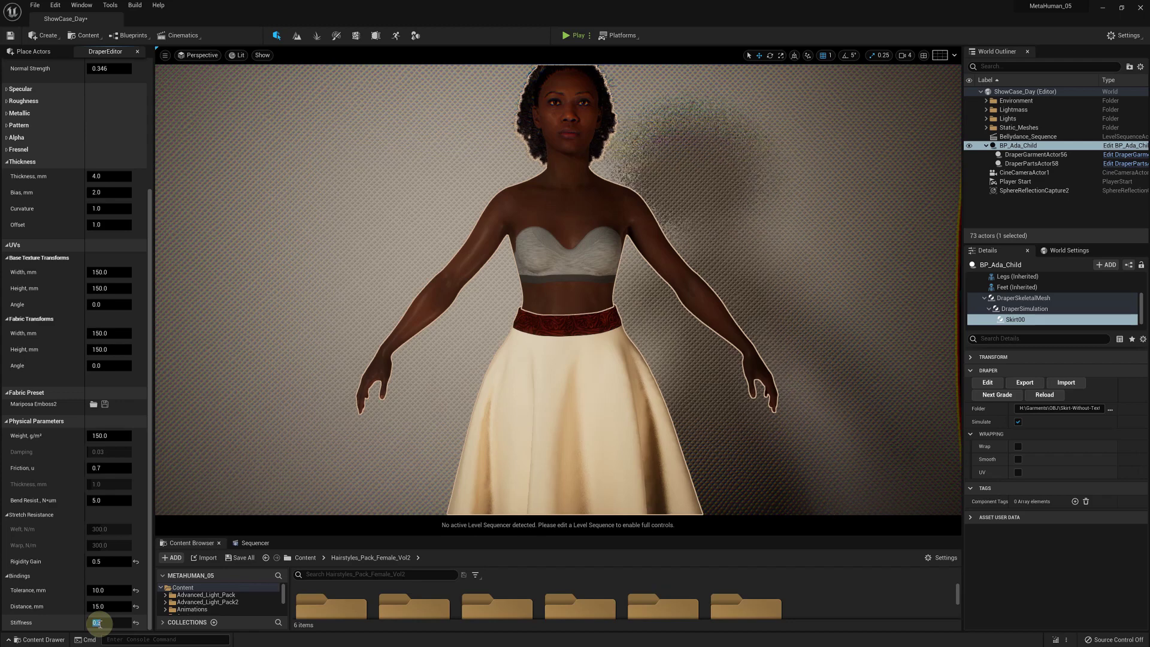
pyautogui.scroll(6, 114, 150)
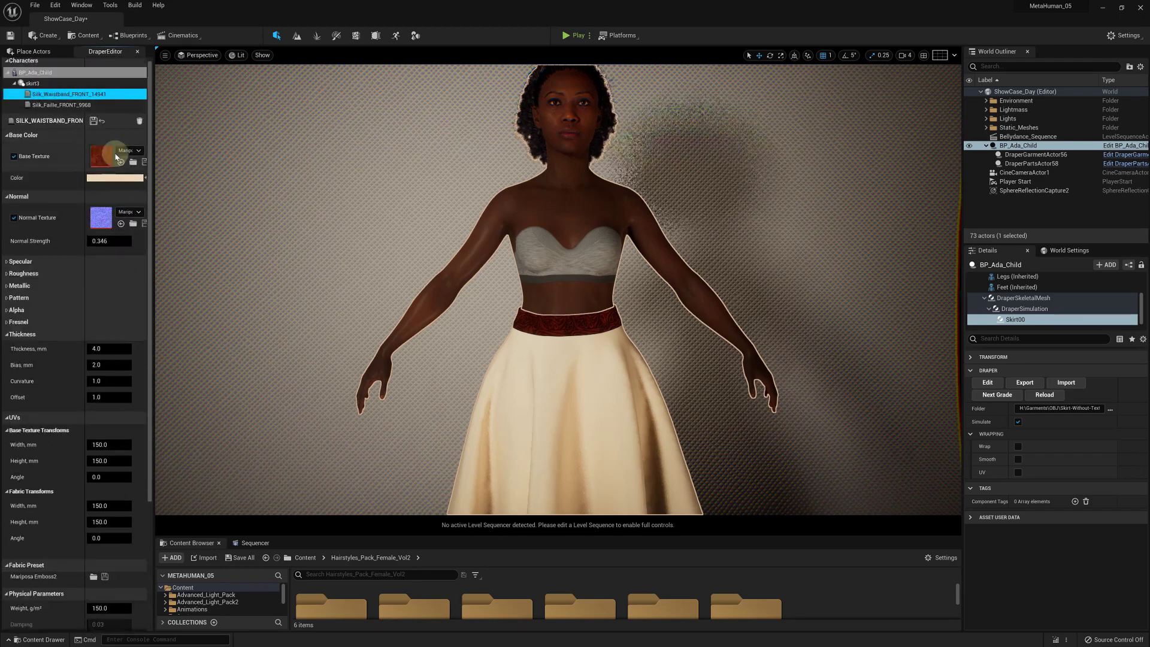
pyautogui.click(93, 121)
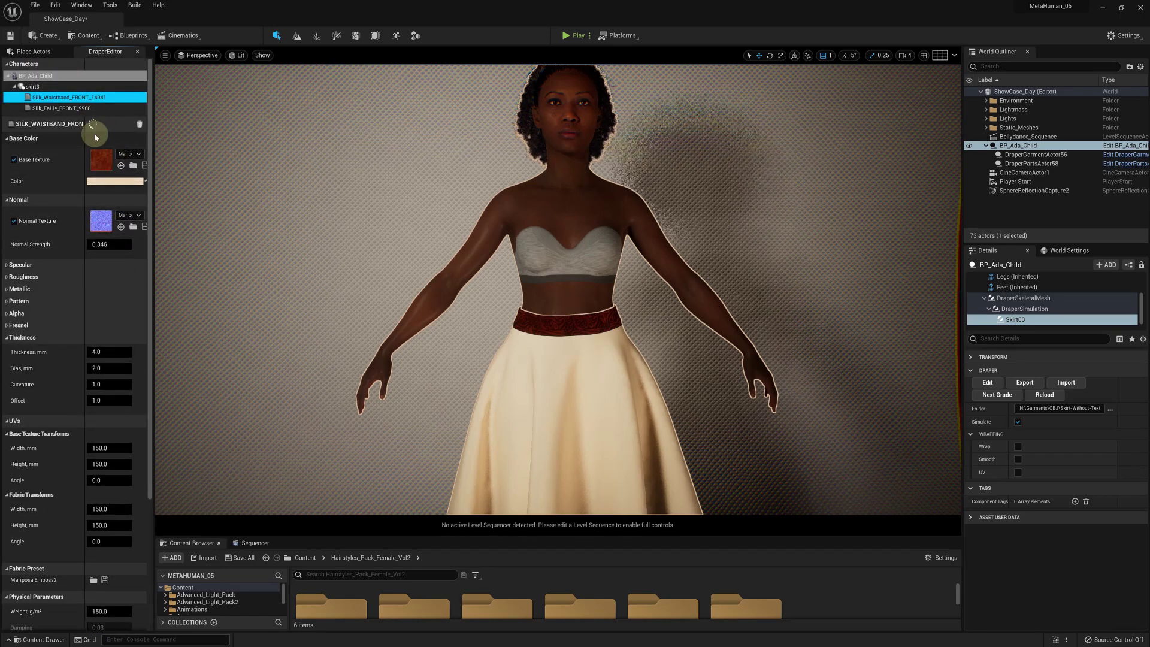
# Load the Metallic Square-2 preset onto the Silk_Faille_FRONT skirt fabric.
pyautogui.click(61, 109)
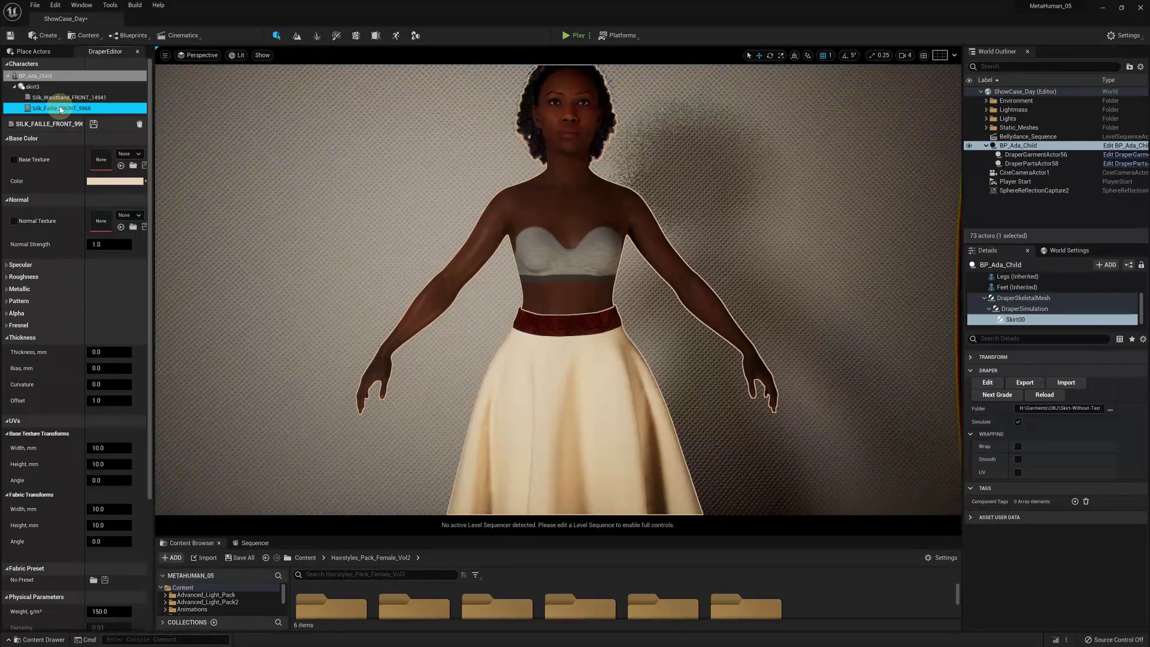
pyautogui.click(93, 581)
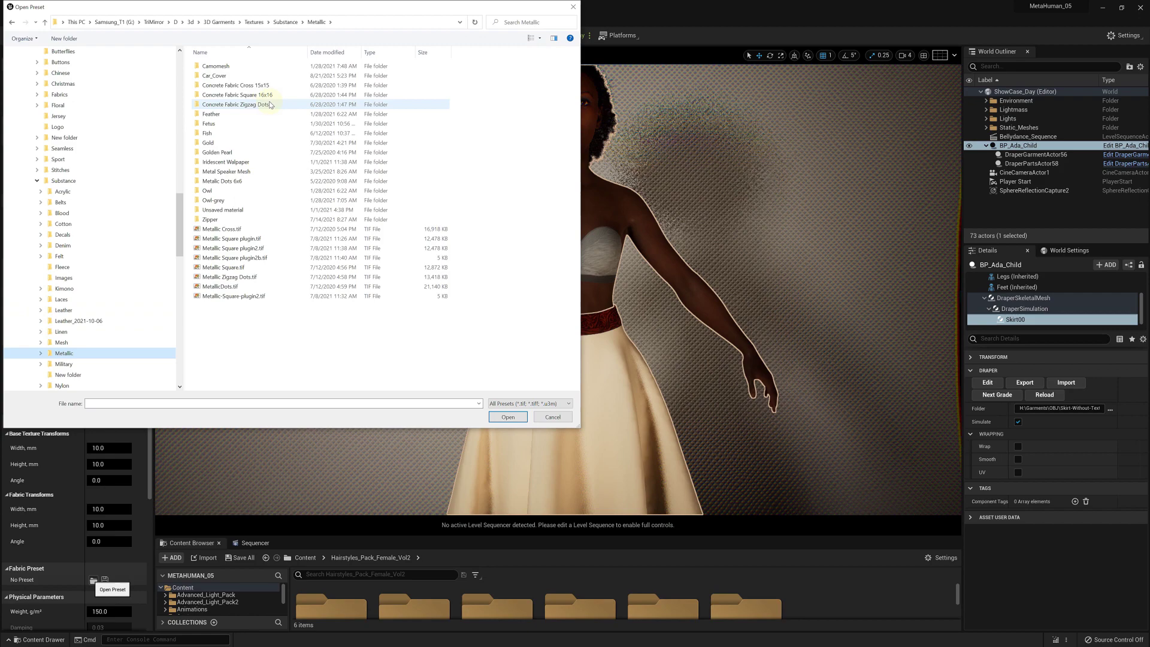
pyautogui.doubleClick(265, 84)
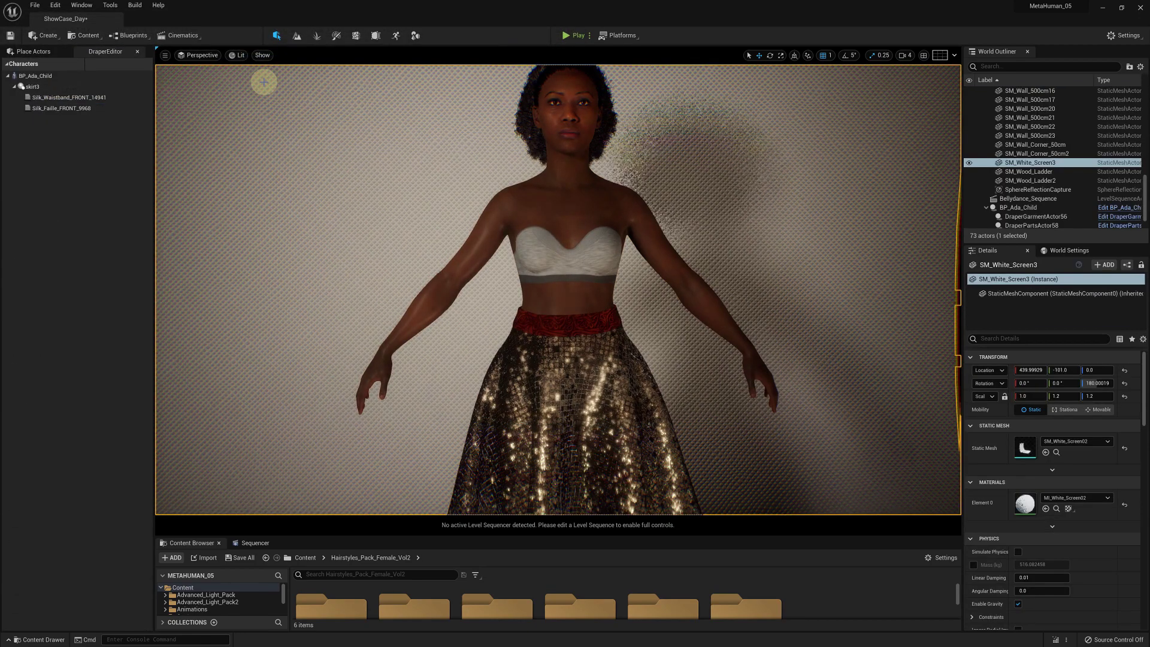
pyautogui.click(63, 98)
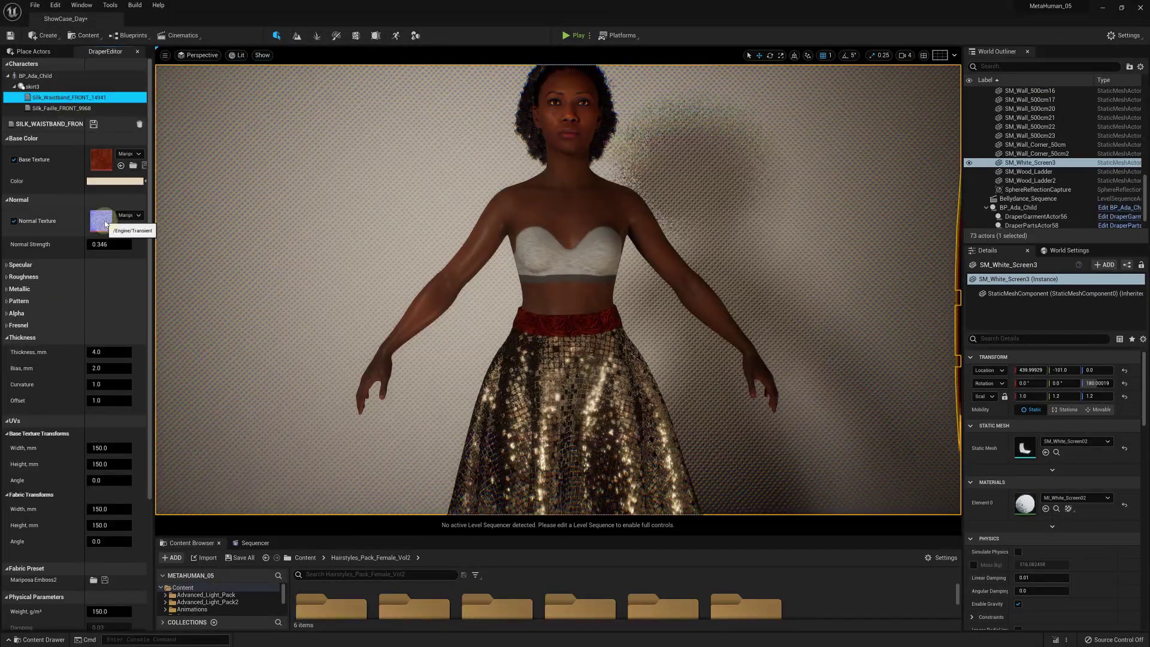
pyautogui.click(59, 109)
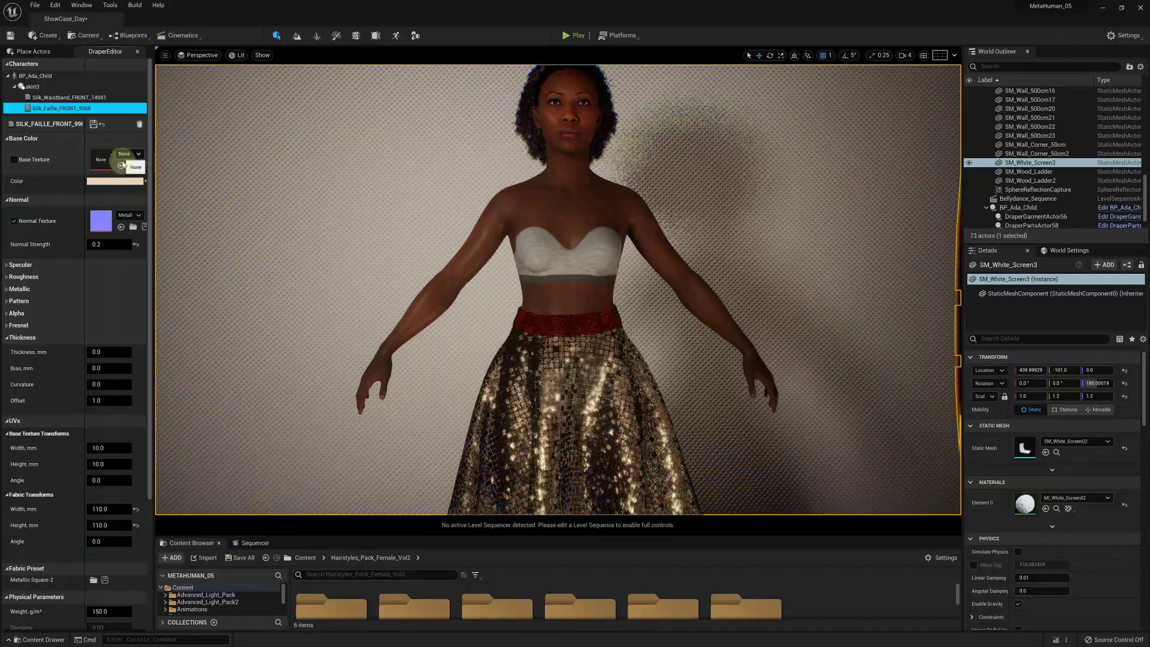
# Apply the gold colour base texture at 110 × 110 mm.
pyautogui.click(132, 166)
pyautogui.doubleClick(215, 70)
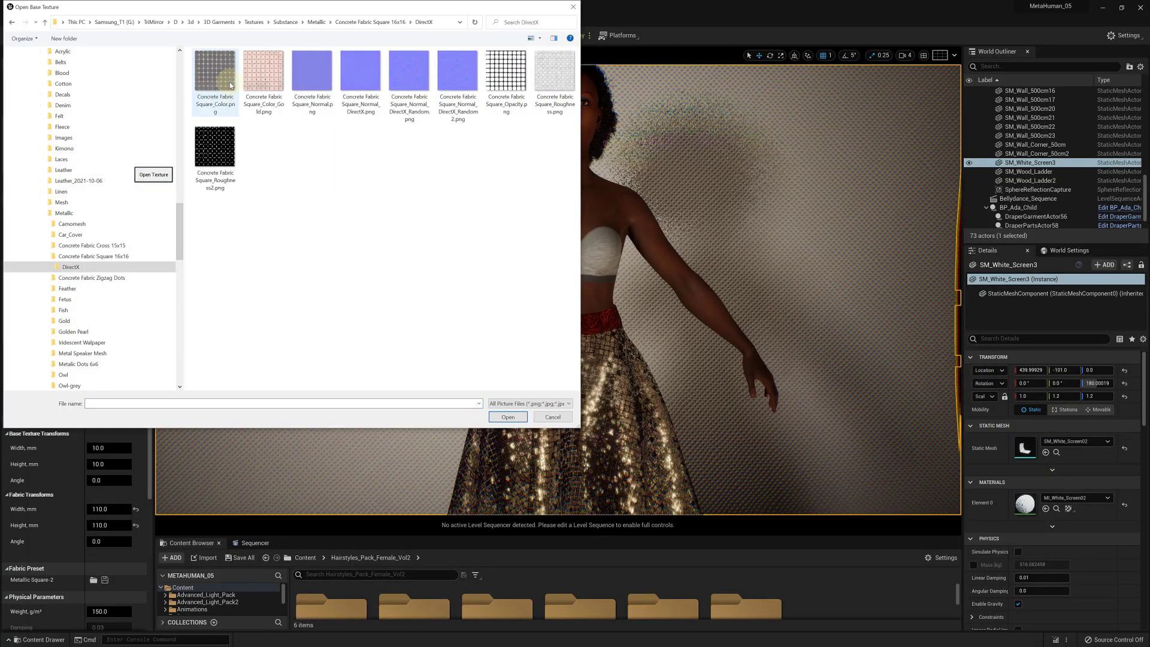
pyautogui.doubleClick(275, 79)
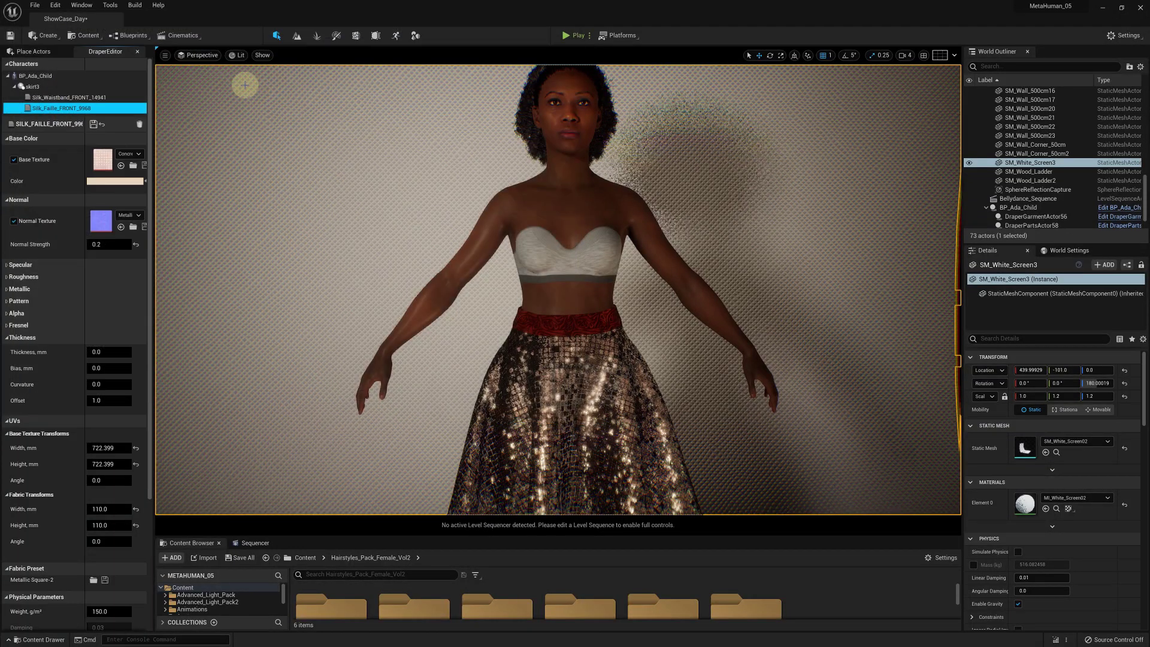
pyautogui.click(109, 447)
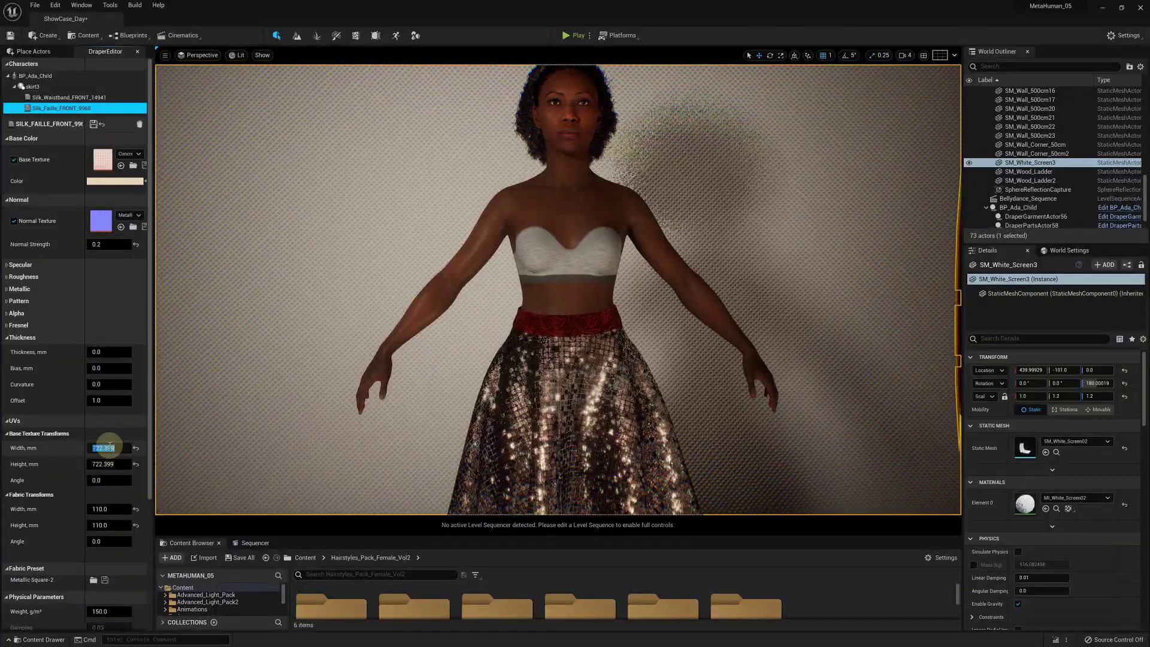
pyautogui.click(106, 464)
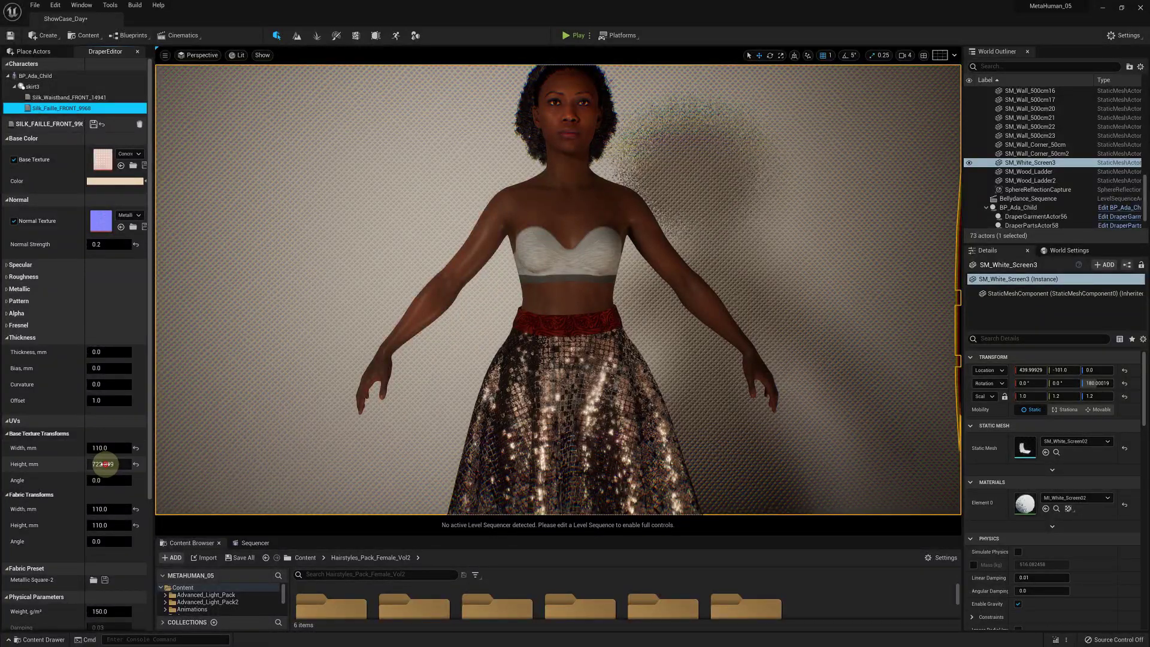
pyautogui.write('110')
pyautogui.click(102, 448)
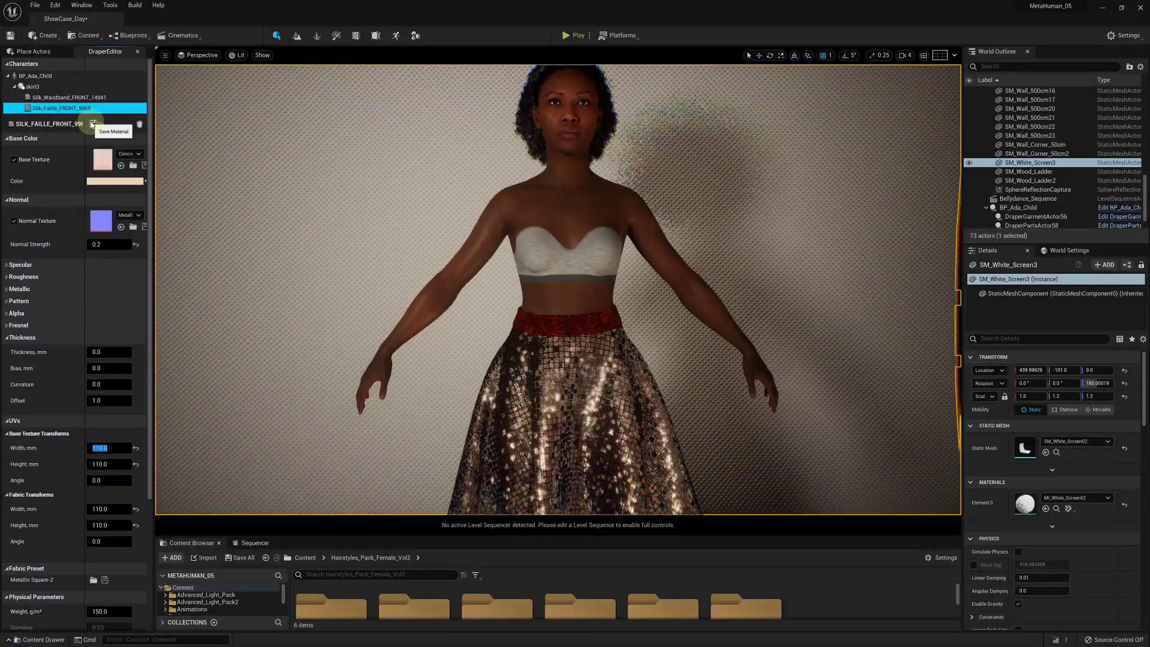
# Set the skirt fabric's thickness to 1 mm and bias to 0.5, save, and play the level.
pyautogui.scroll(-5, 37, 528)
pyautogui.click(96, 176)
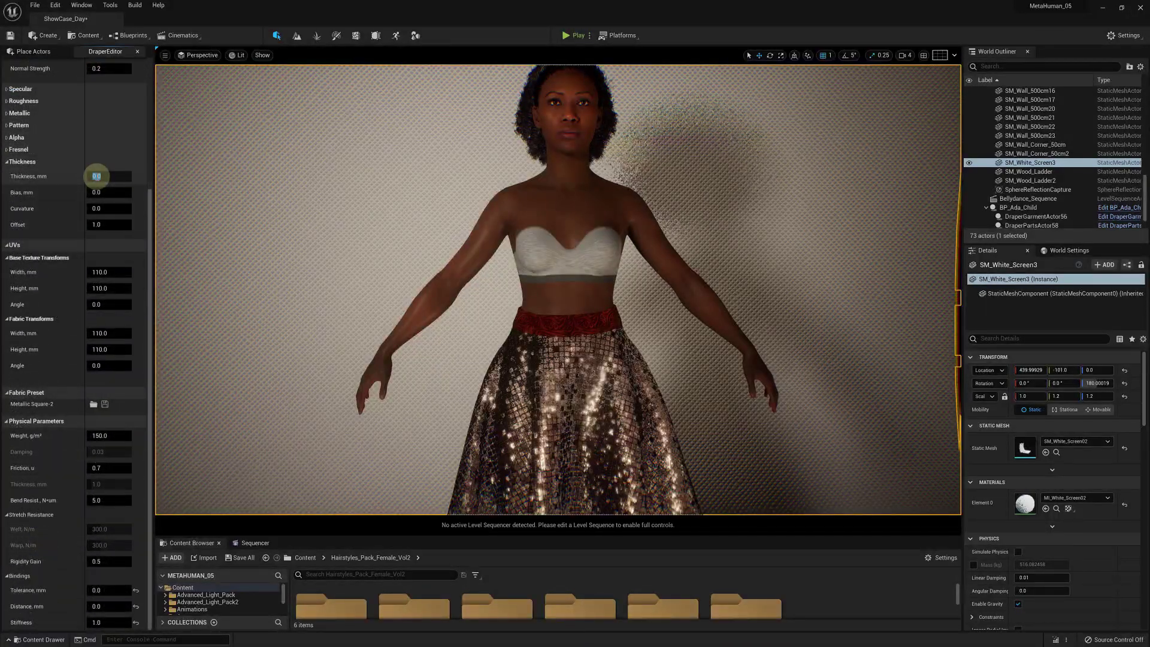
pyautogui.write('1')
pyautogui.click(99, 192)
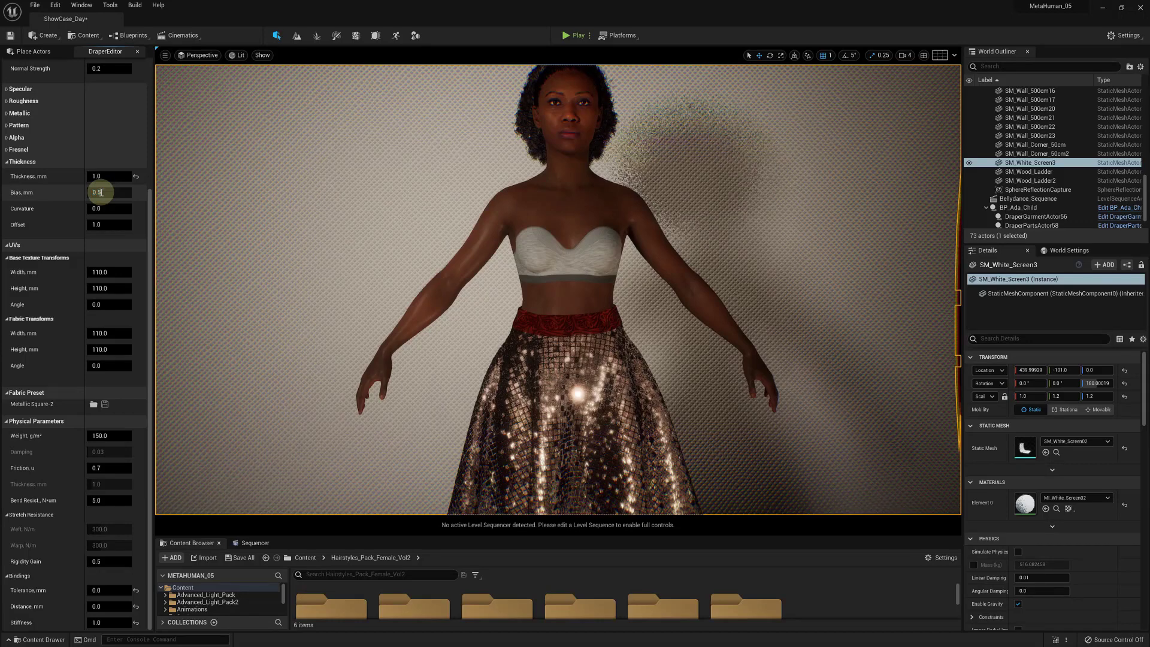
pyautogui.scroll(5, 97, 169)
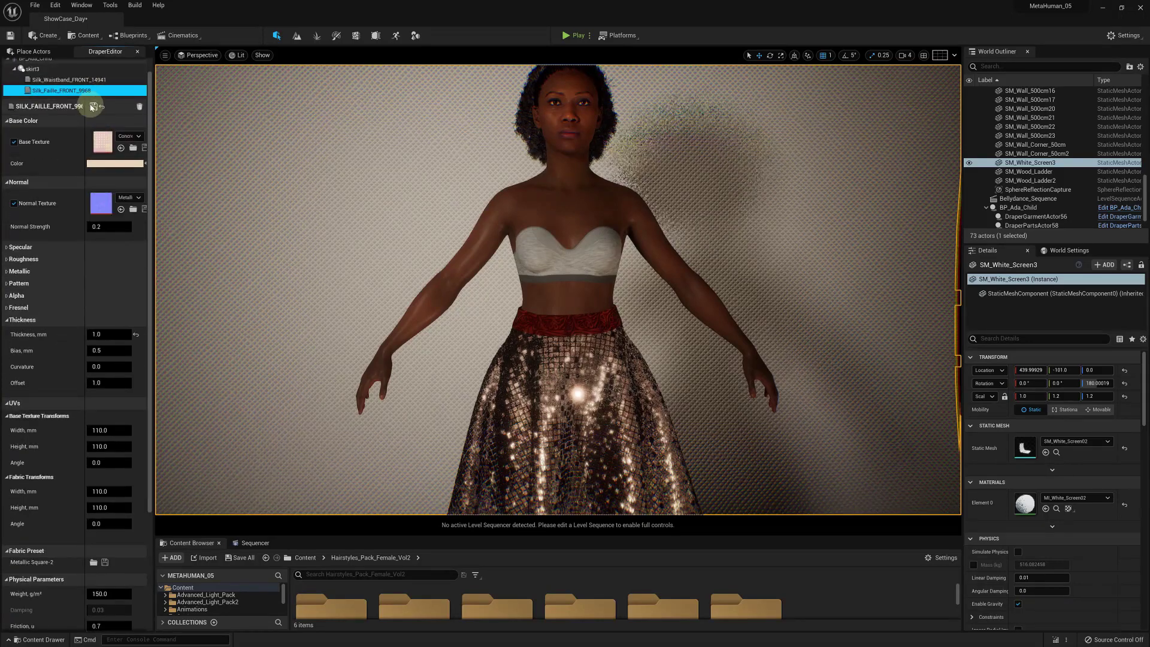
pyautogui.click(93, 107)
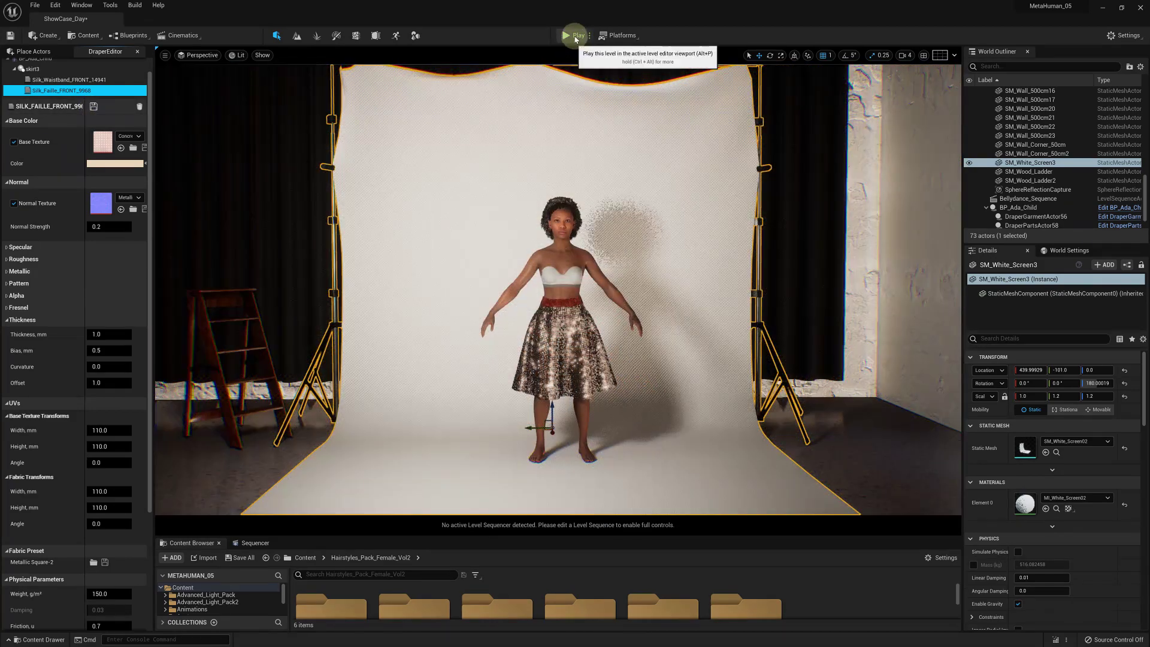
pyautogui.click(575, 39)
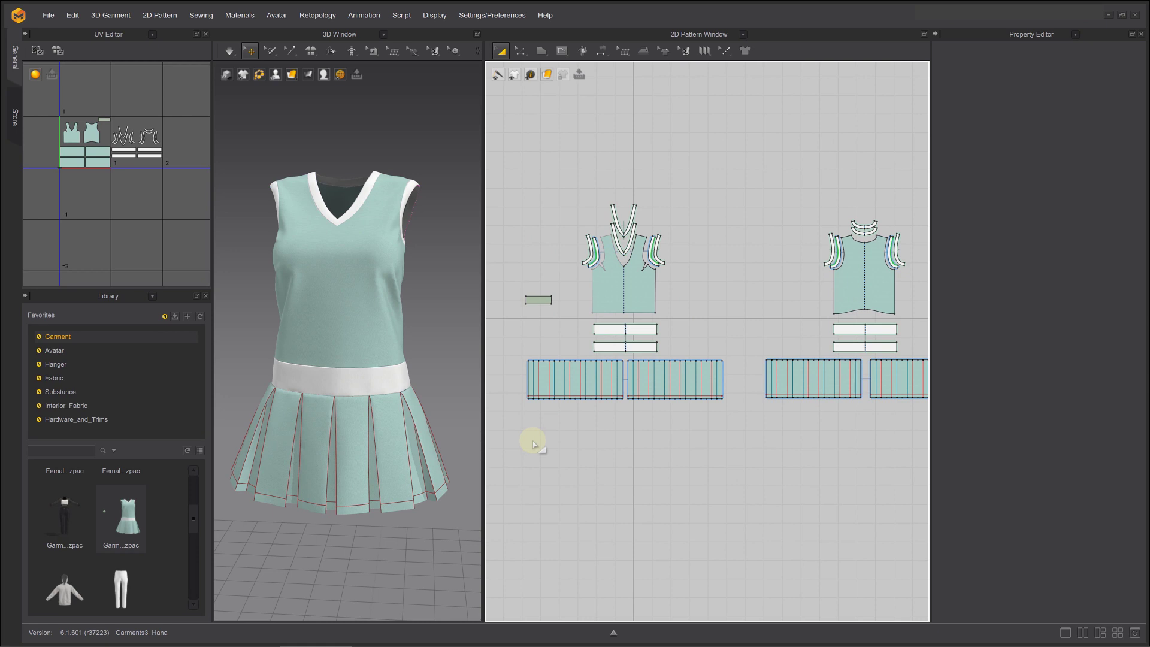
# Delete the four pleated skirt panels and the small green pattern piece.
pyautogui.moveTo(518, 459); pyautogui.dragTo(942, 362)
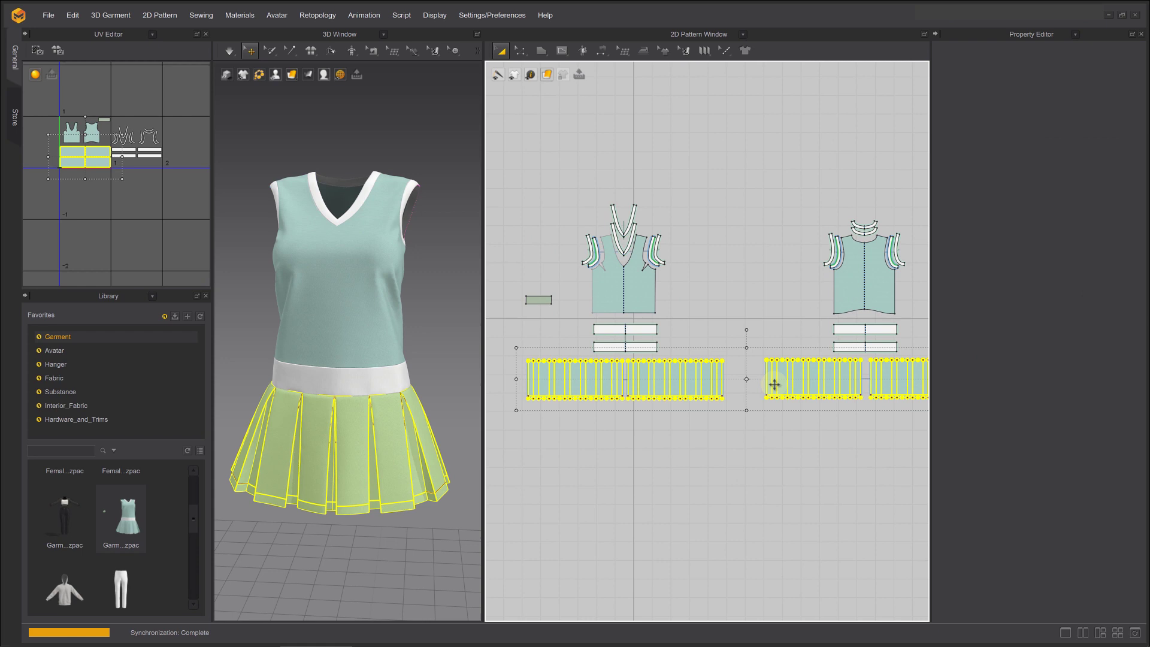
pyautogui.press('Delete')
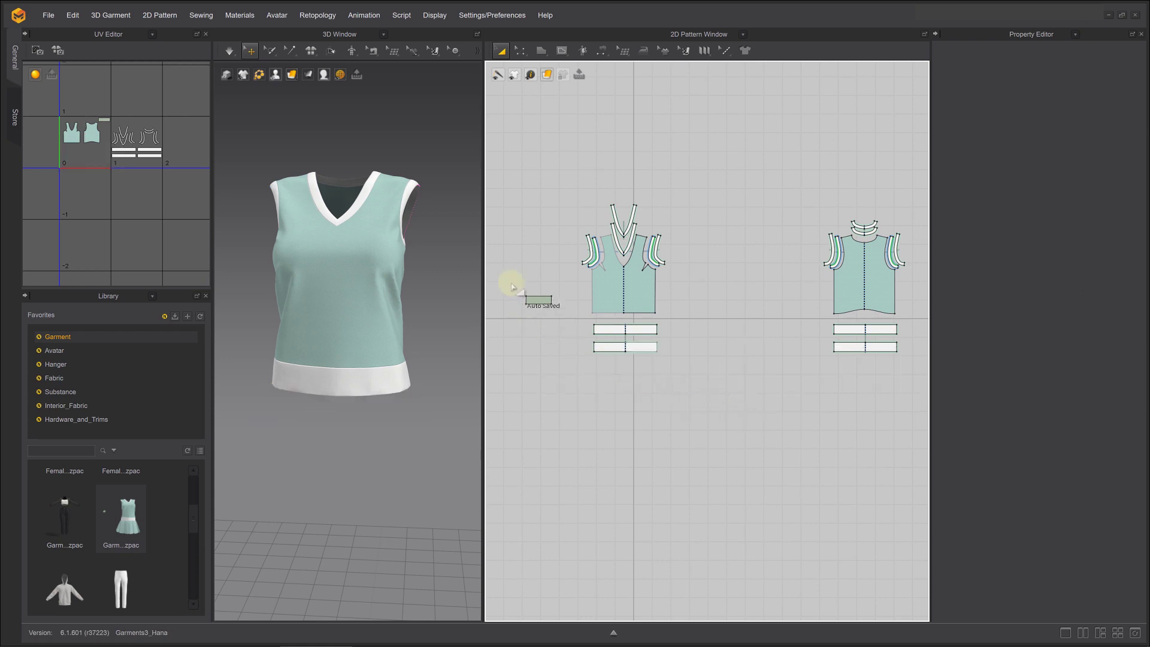
pyautogui.moveTo(572, 313); pyautogui.dragTo(572, 312)
pyautogui.press('Delete')
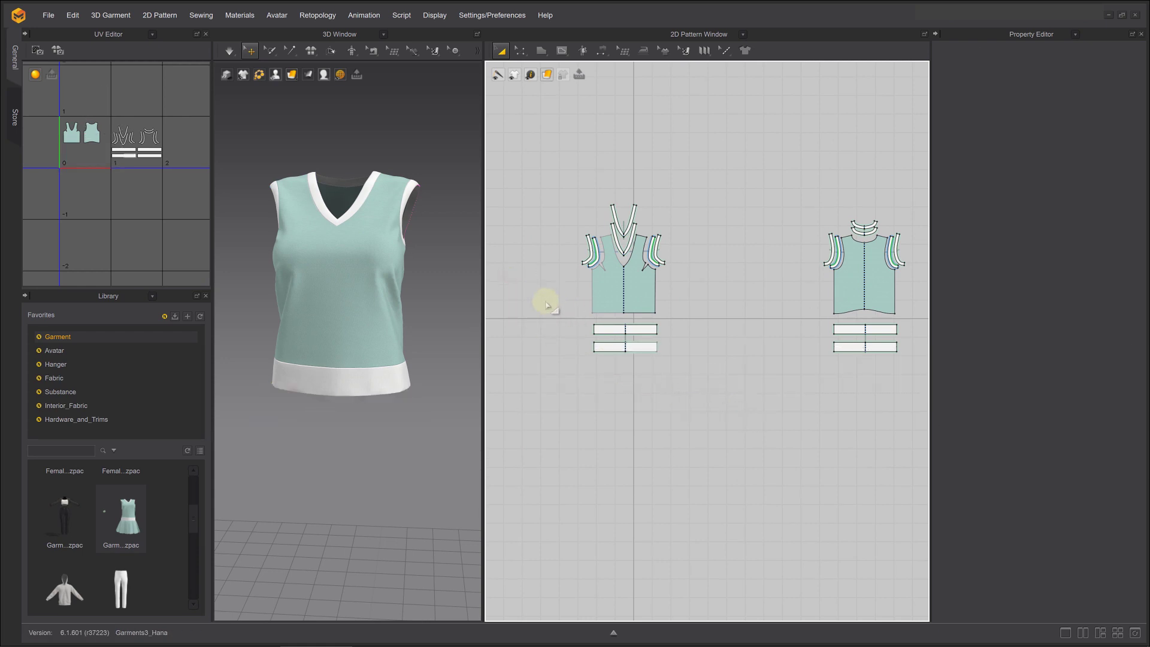
# Import the female body OBJ as the avatar with automatic arrangement points off.
pyautogui.click(48, 16)
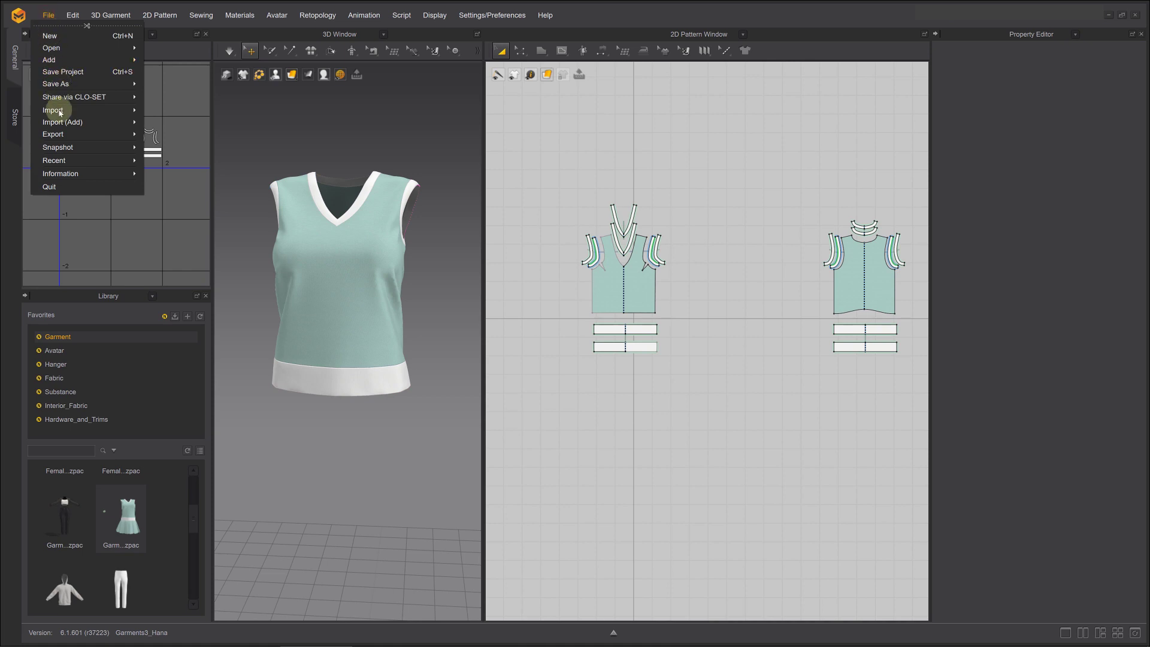
pyautogui.click(154, 123)
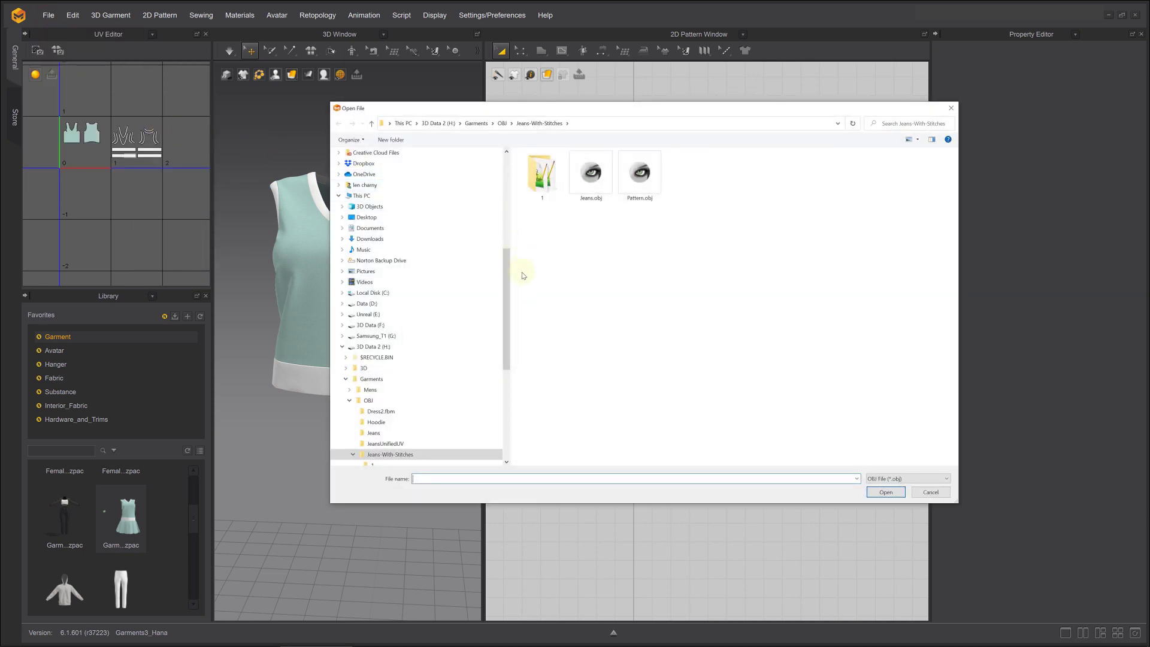
pyautogui.click(876, 493)
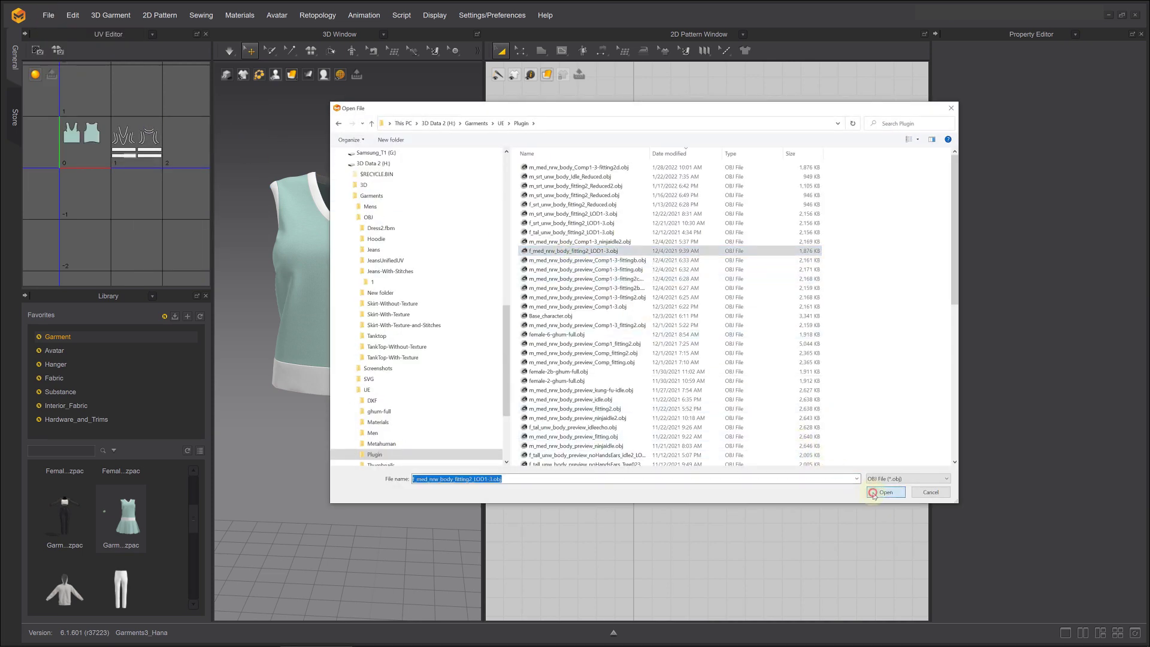
pyautogui.click(463, 210)
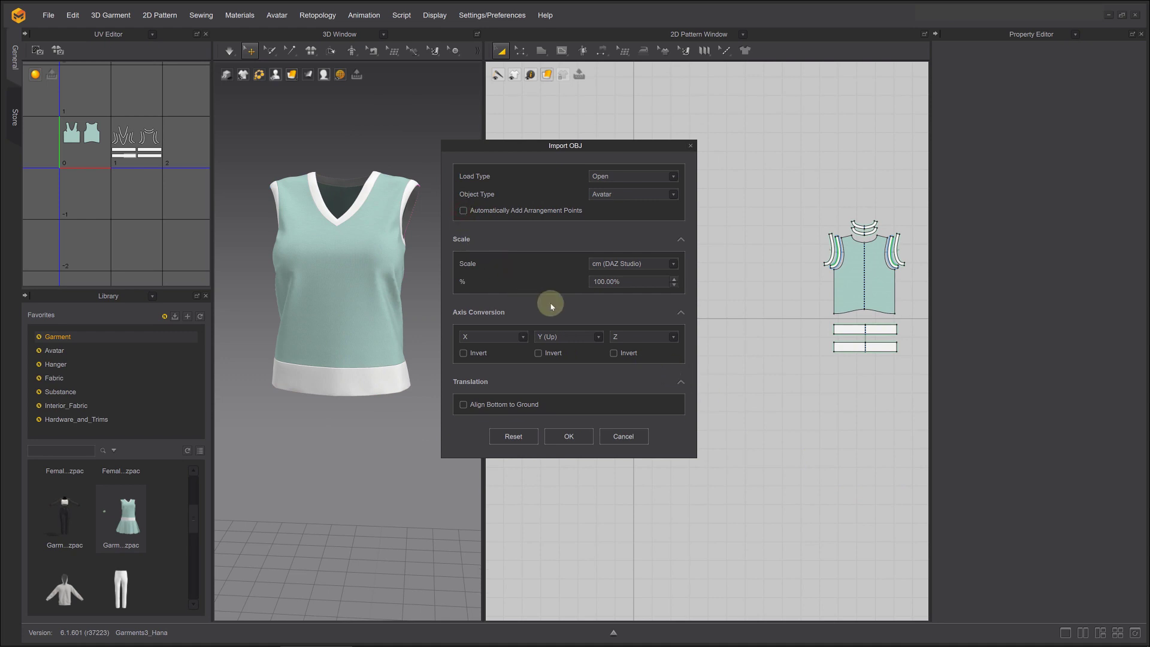
pyautogui.click(569, 436)
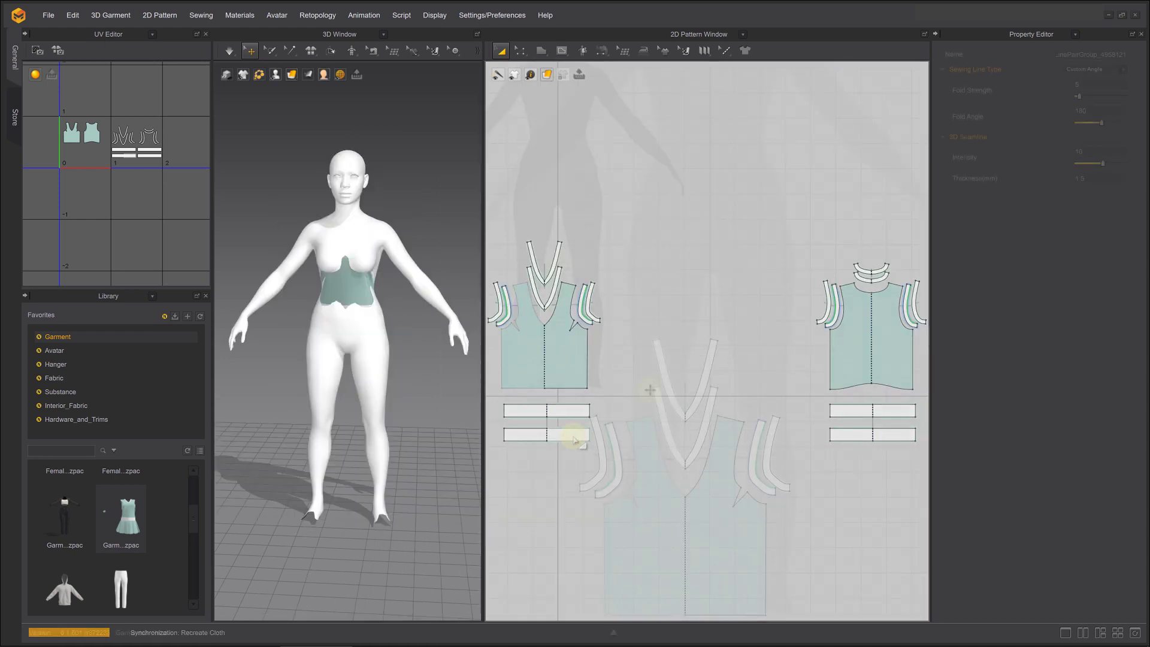
# Delete the duplicate V-neck piece and both outer armhole bands, then select the lower rectangle.
pyautogui.click(688, 451)
pyautogui.press('Delete')
pyautogui.click(766, 455)
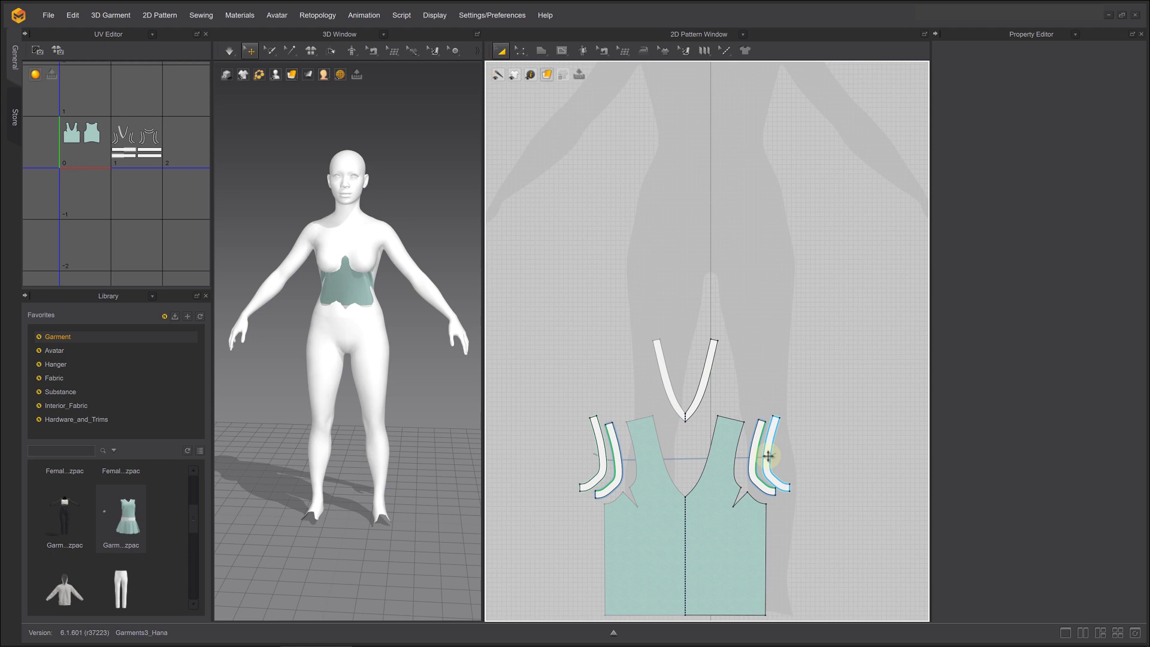
pyautogui.press('Delete')
pyautogui.click(596, 443)
pyautogui.press('Delete')
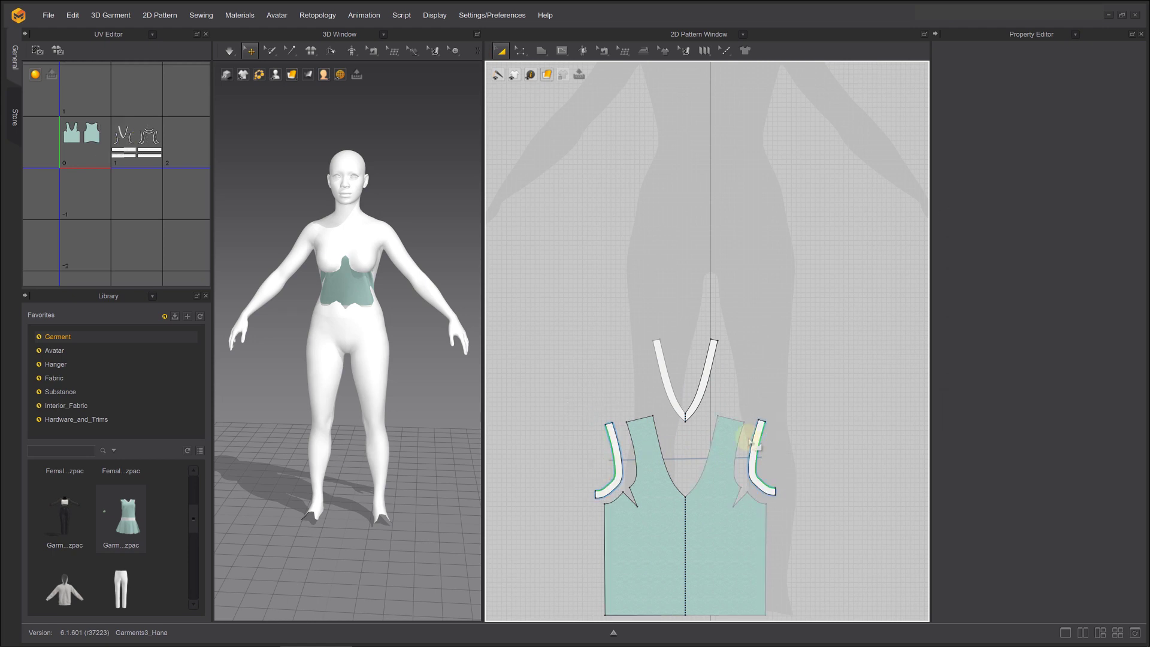
pyautogui.scroll(-3, 753, 486)
pyautogui.click(710, 477)
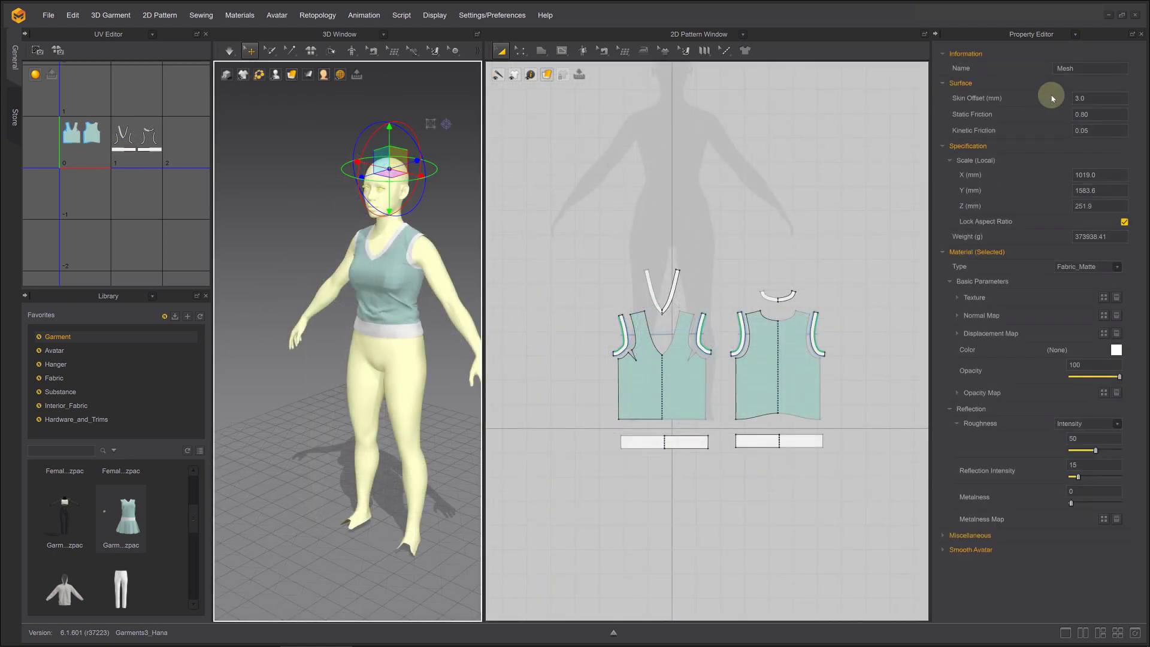
# Set the avatar's skin offset to 0.3 and all tank top pieces' particle distance to 13 mm.
pyautogui.click(1081, 98)
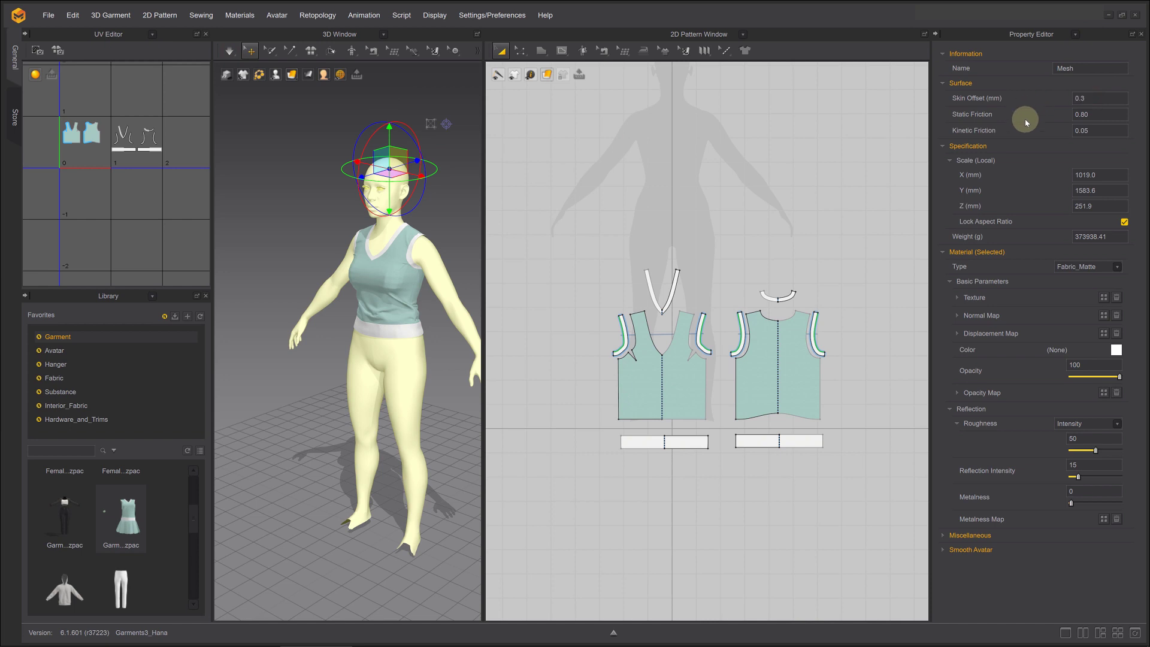
pyautogui.moveTo(589, 261); pyautogui.dragTo(867, 437)
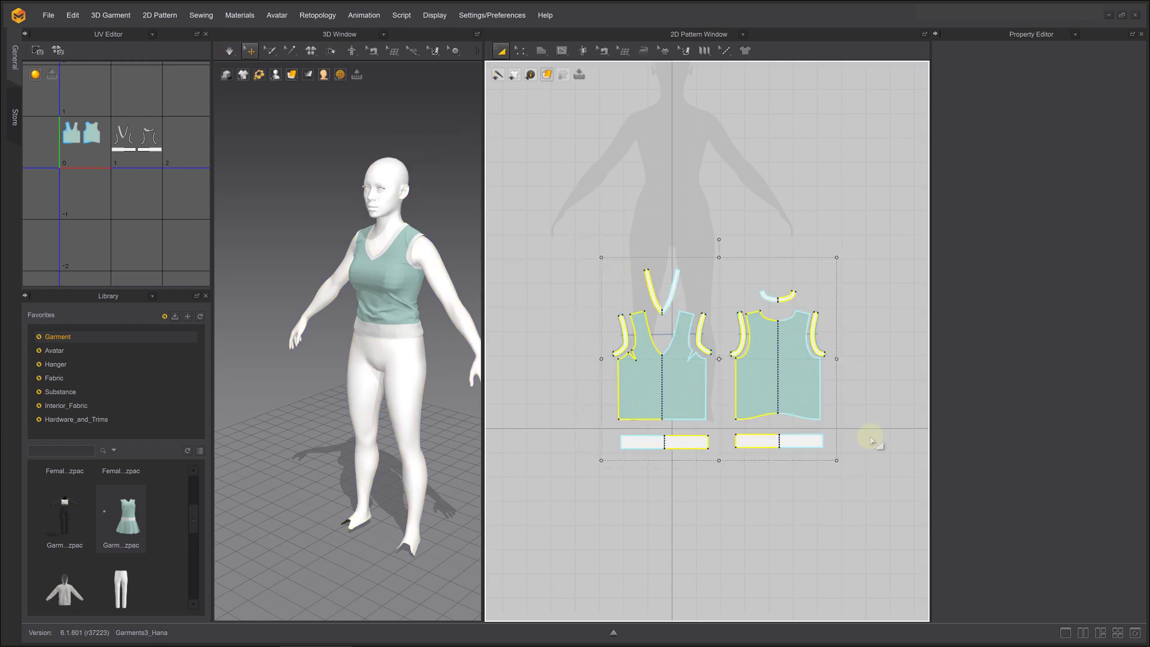
pyautogui.click(1085, 260)
pyautogui.write('13')
pyautogui.press('Return')
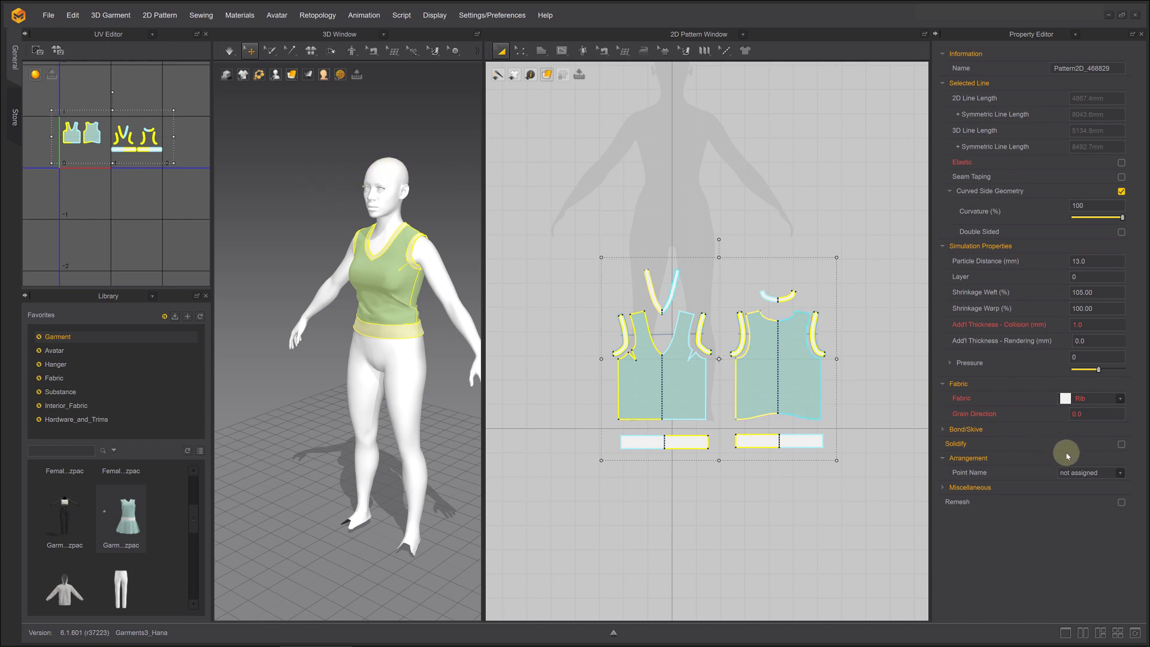
# Expand Miscellaneous, pick a simulation quality mode, and reselect all pattern pieces.
pyautogui.click(951, 487)
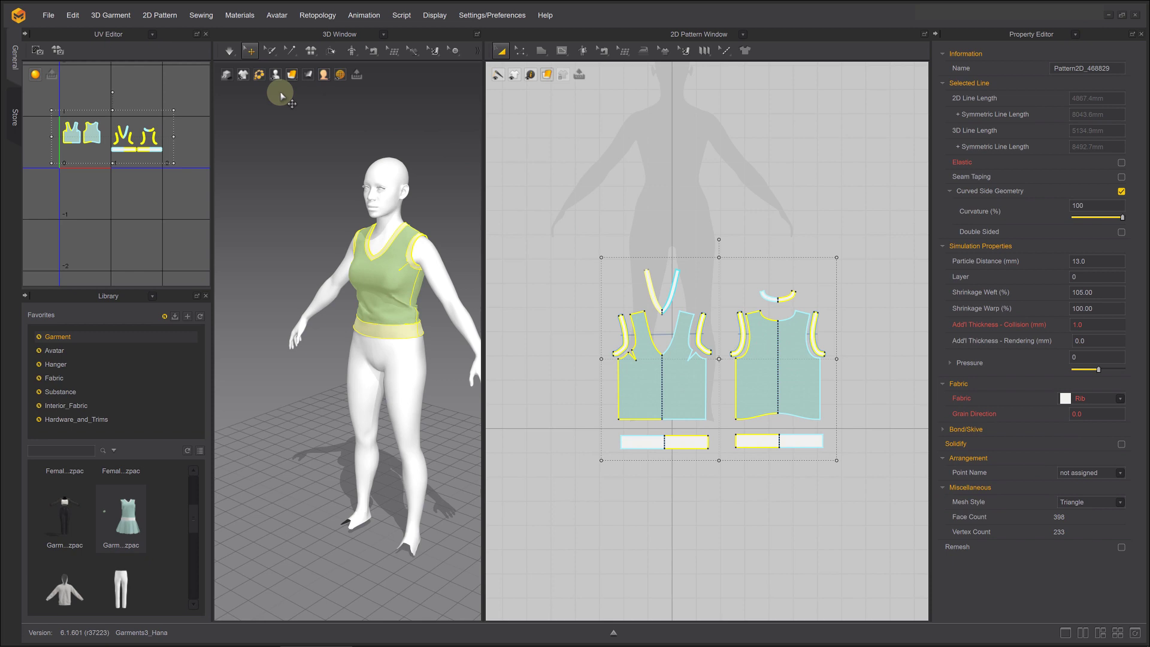
pyautogui.click(233, 57)
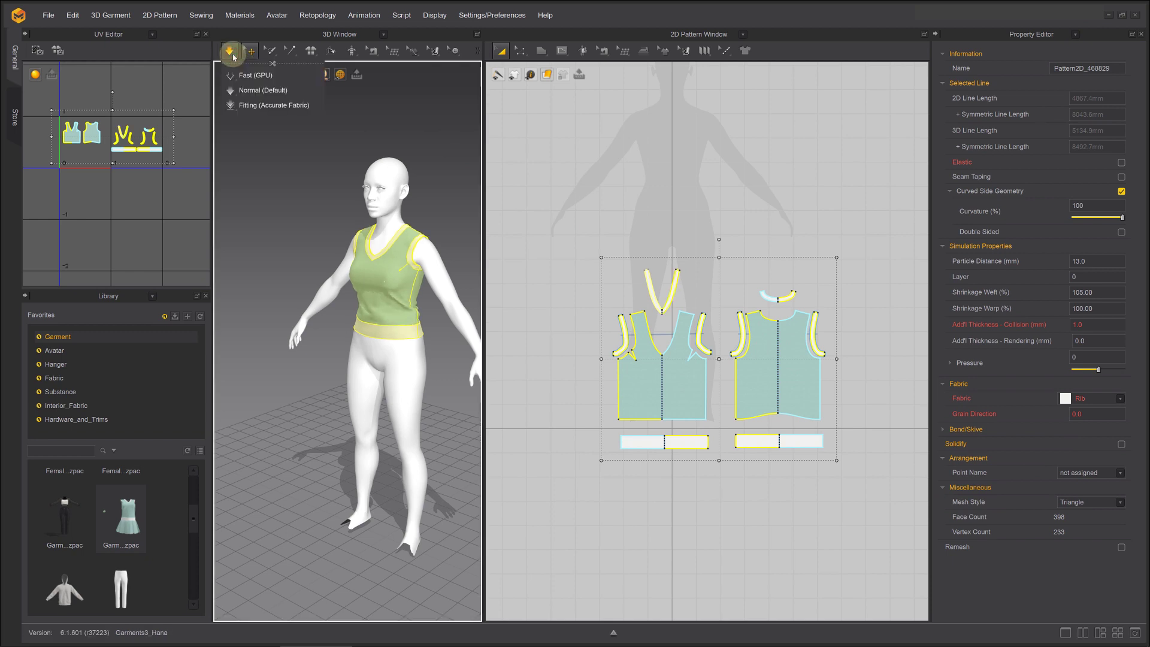
pyautogui.scroll(3, 326, 201)
pyautogui.moveTo(584, 235); pyautogui.dragTo(869, 473)
# Export tanktop.obj to Tanktop7 with Unified UV Coordinates off and textures zipped.
pyautogui.click(48, 15)
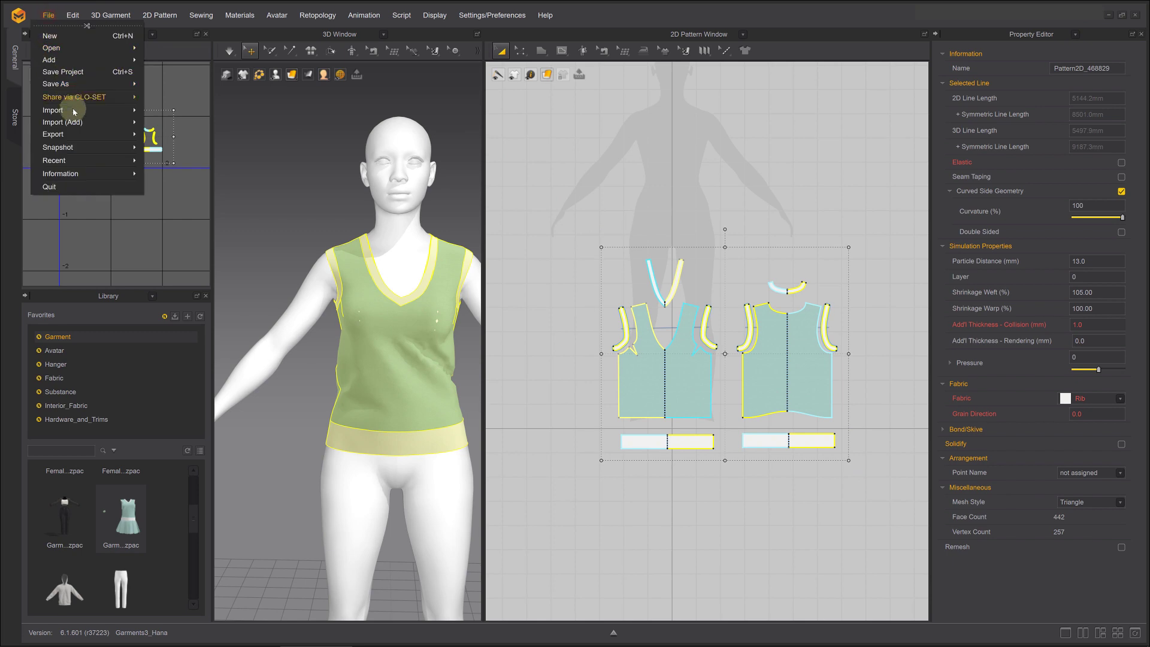
pyautogui.moveTo(75, 133)
pyautogui.click(175, 157)
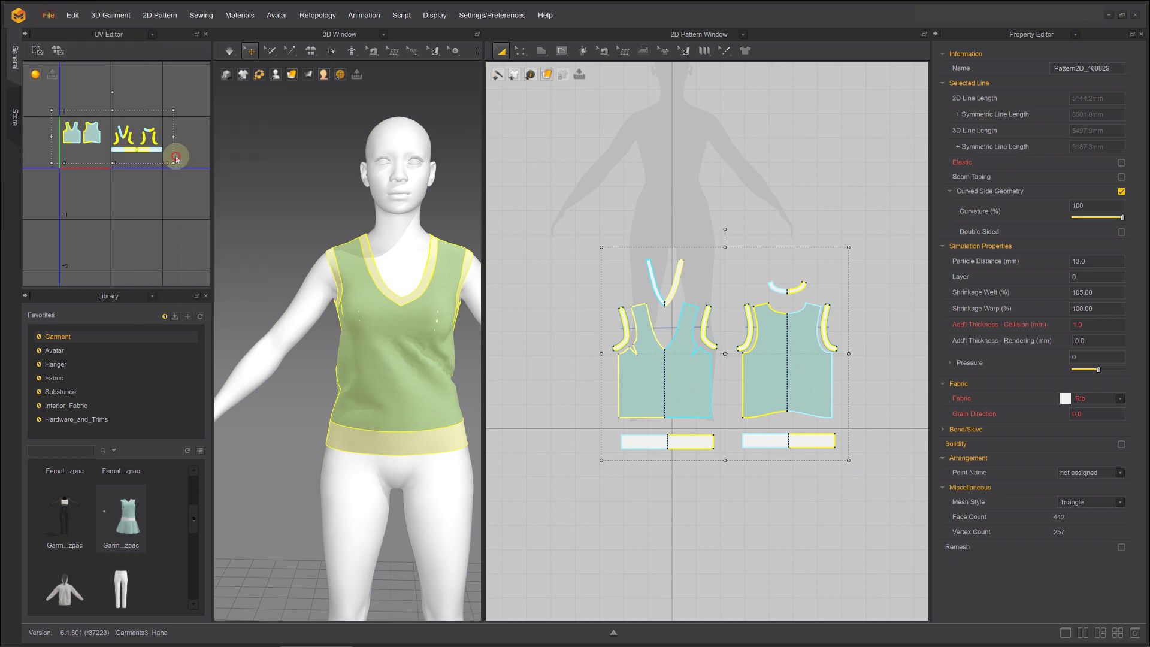
pyautogui.click(409, 459)
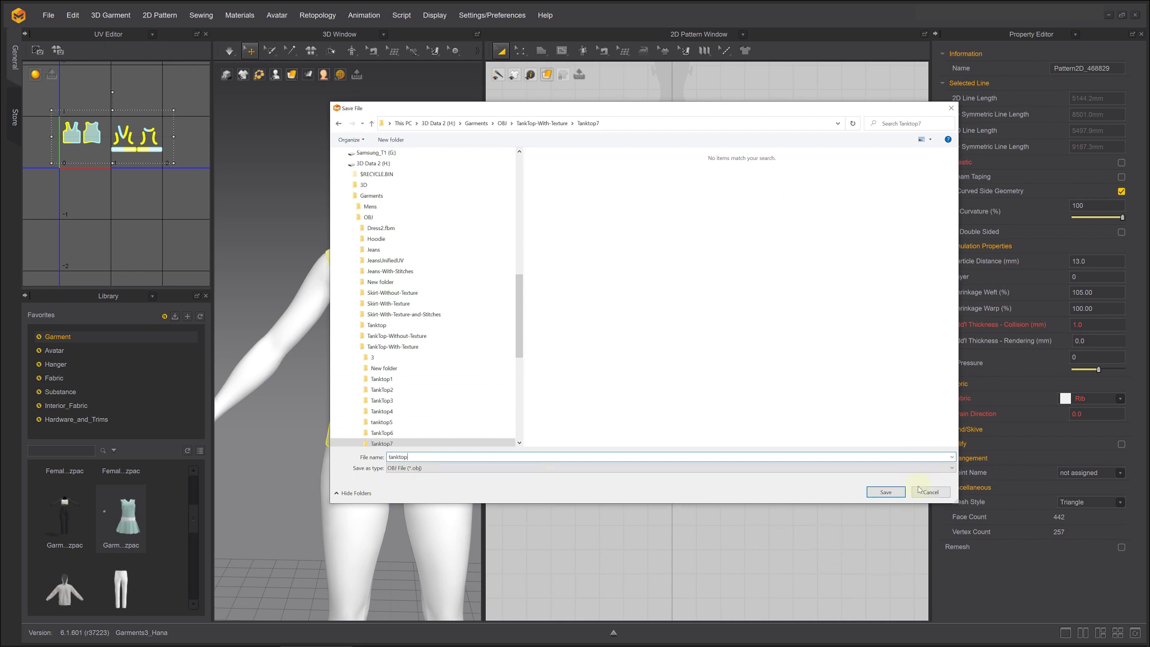
pyautogui.click(895, 493)
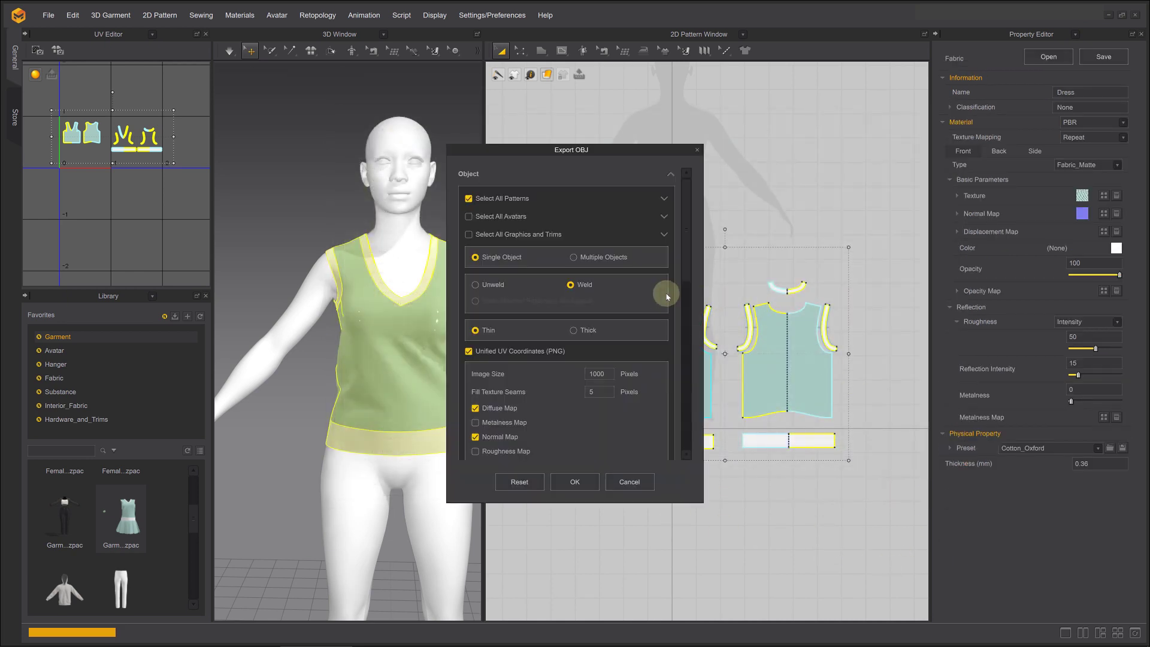
pyautogui.click(469, 352)
pyautogui.scroll(-3, 514, 380)
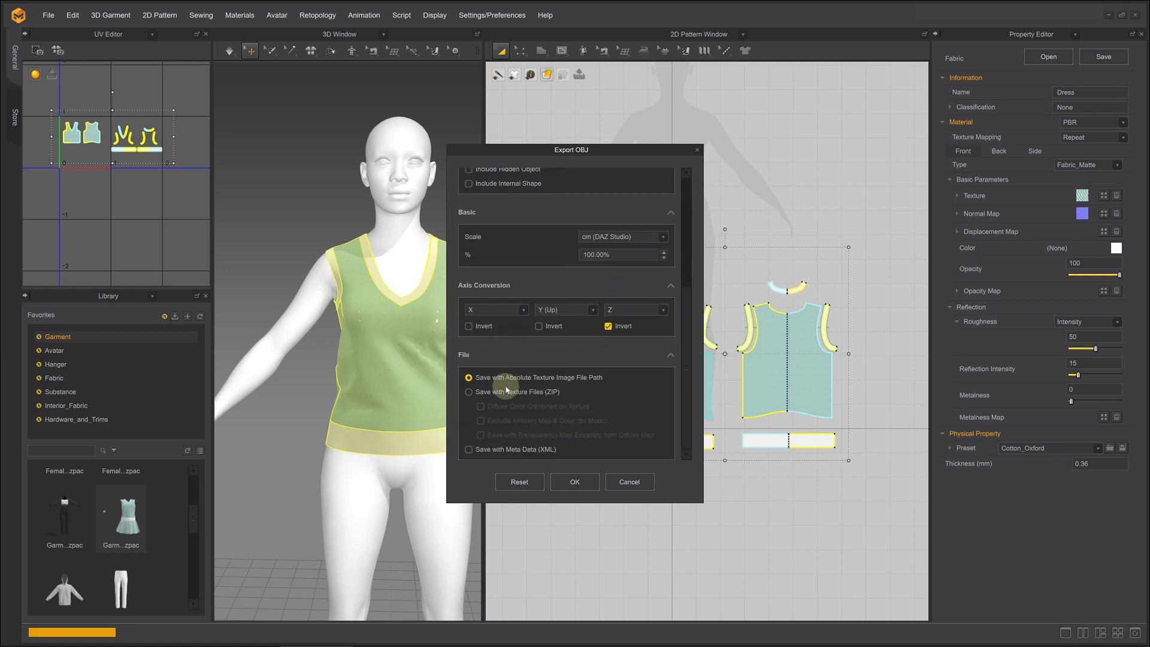
pyautogui.click(469, 392)
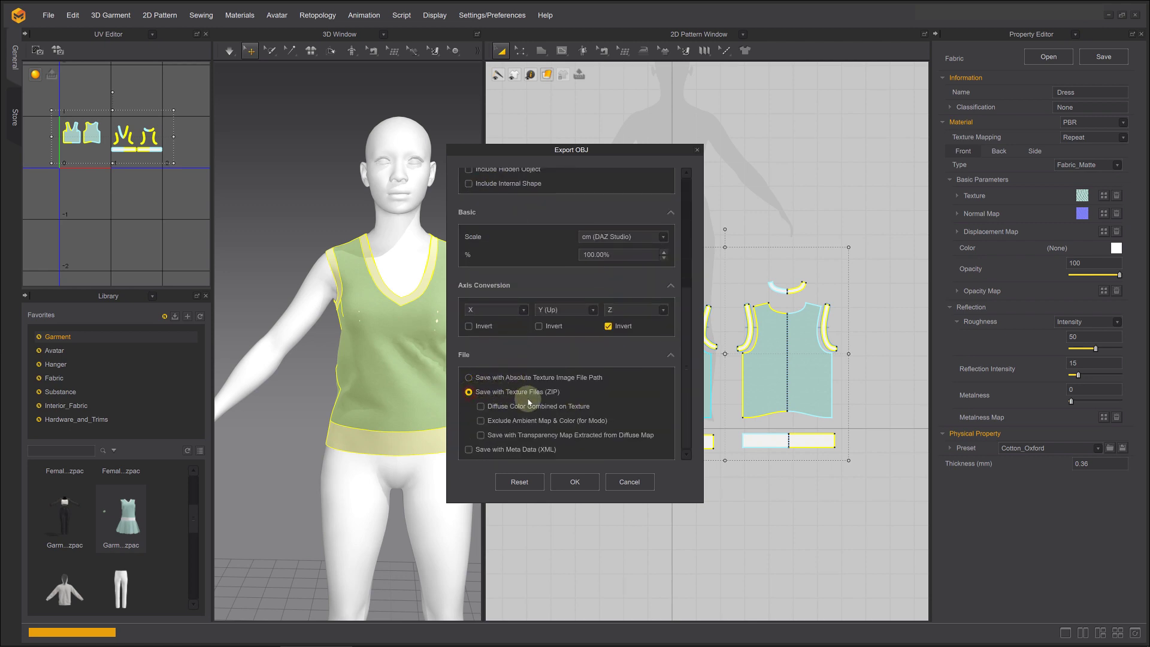
pyautogui.click(576, 481)
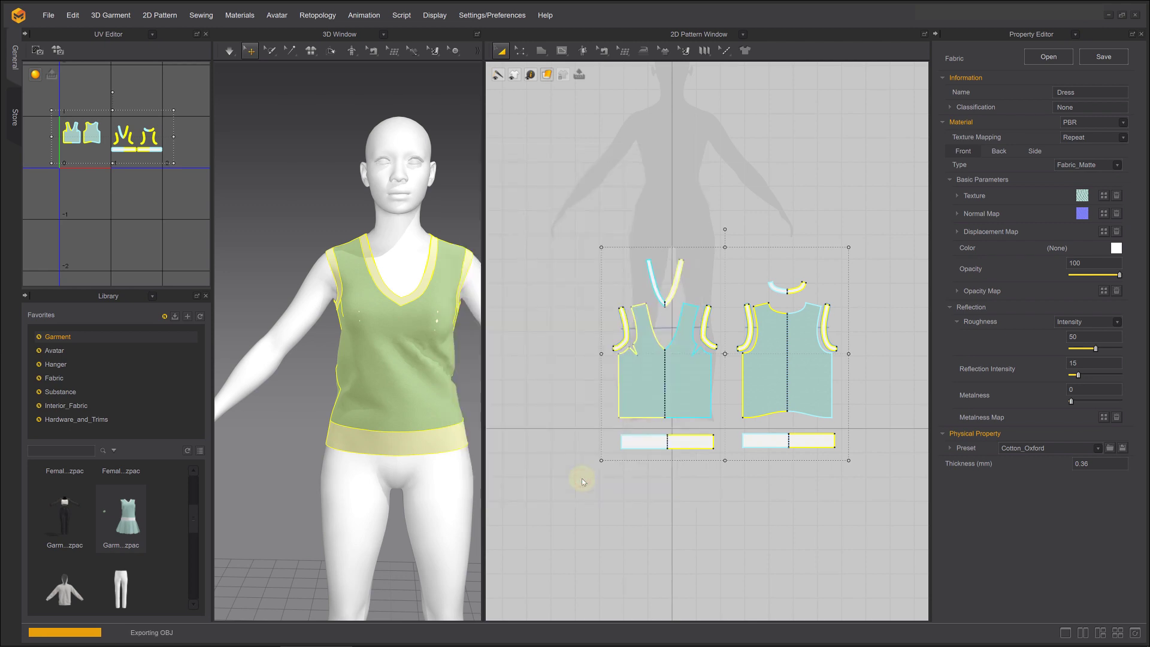
pyautogui.click(151, 219)
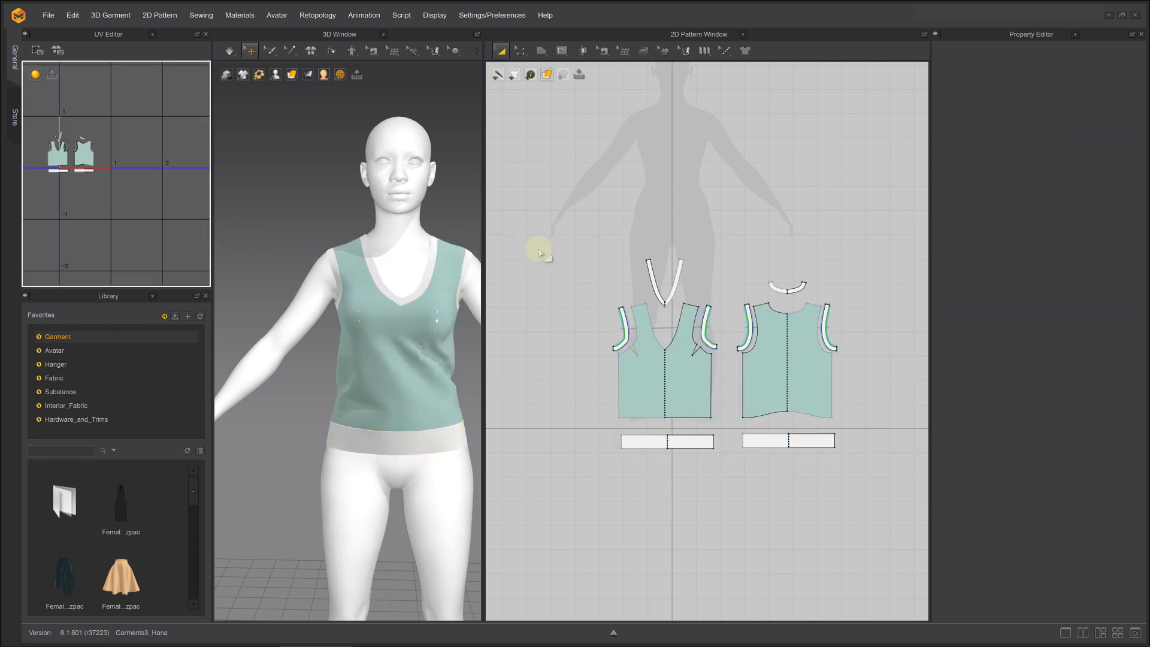
# Select all patterns and save a 'patterns' OBJ export into Tanktop7, reviewing the export options.
pyautogui.moveTo(547, 239); pyautogui.dragTo(874, 470)
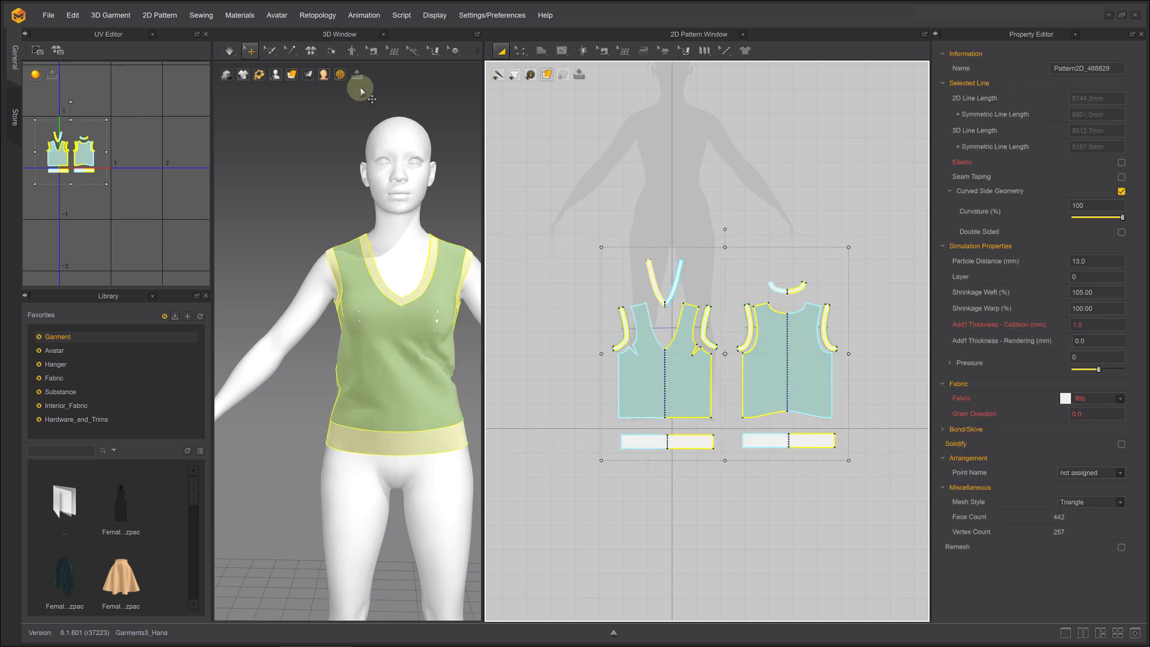
pyautogui.click(48, 15)
pyautogui.moveTo(76, 140)
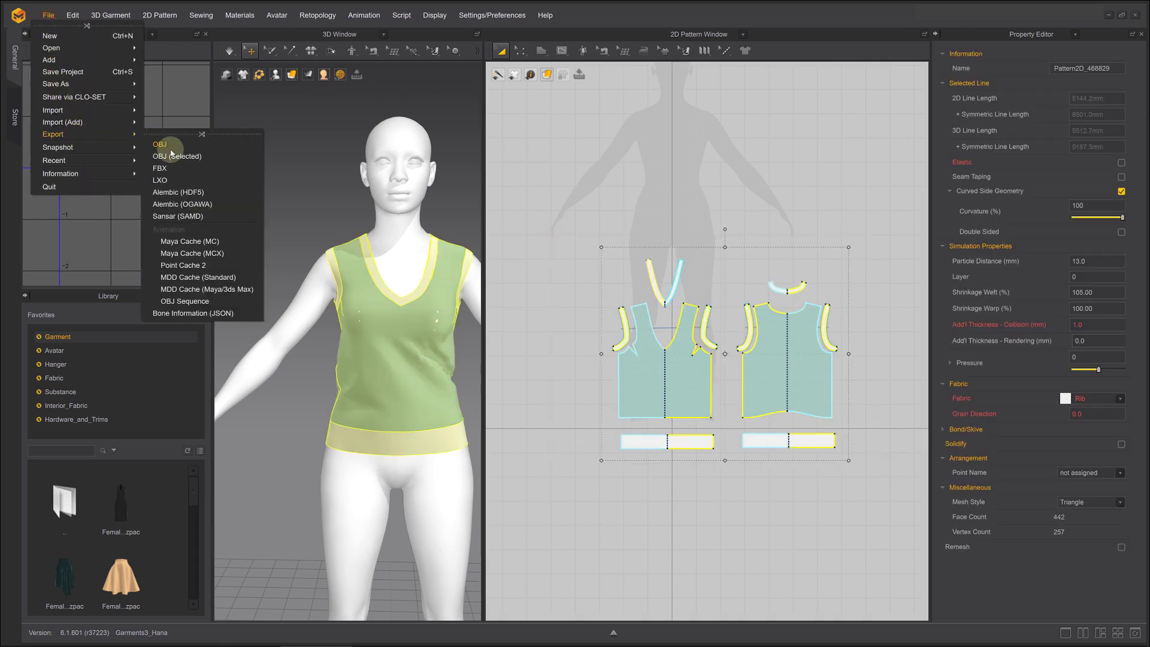
pyautogui.click(184, 154)
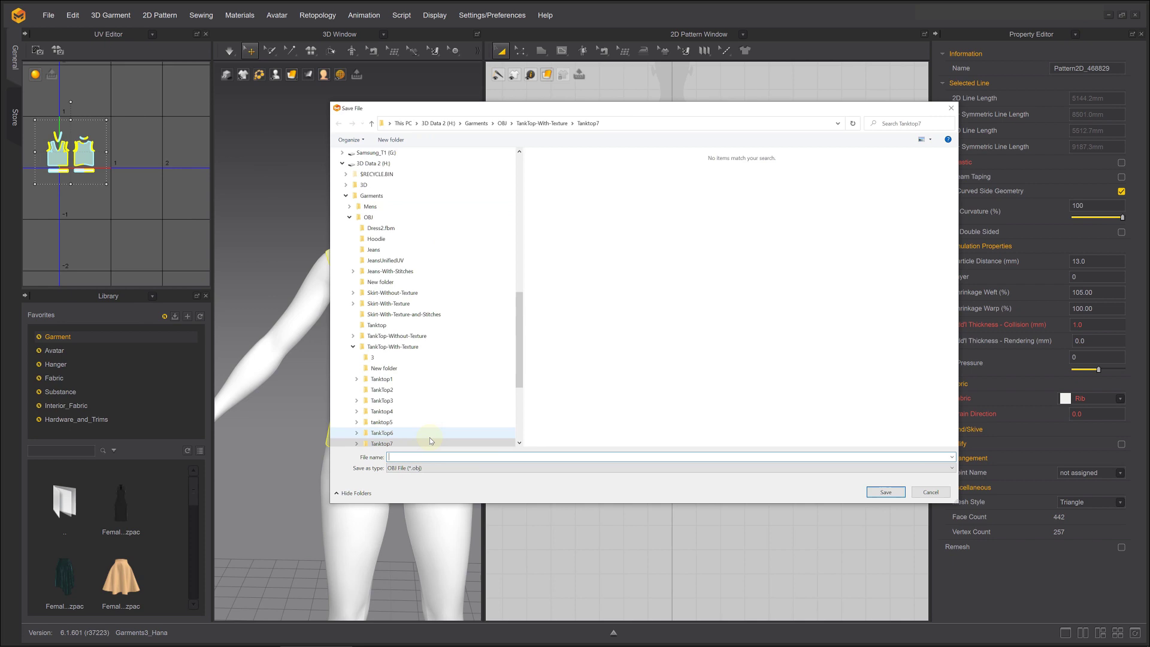
pyautogui.click(415, 459)
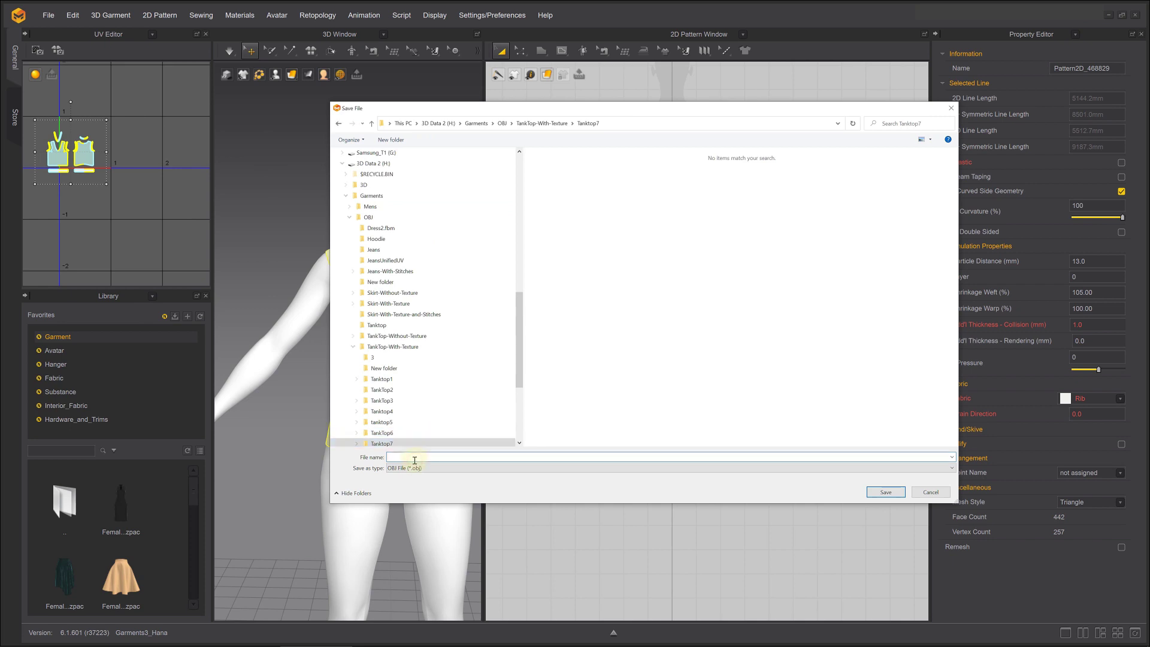
pyautogui.write('patterns')
pyautogui.click(885, 492)
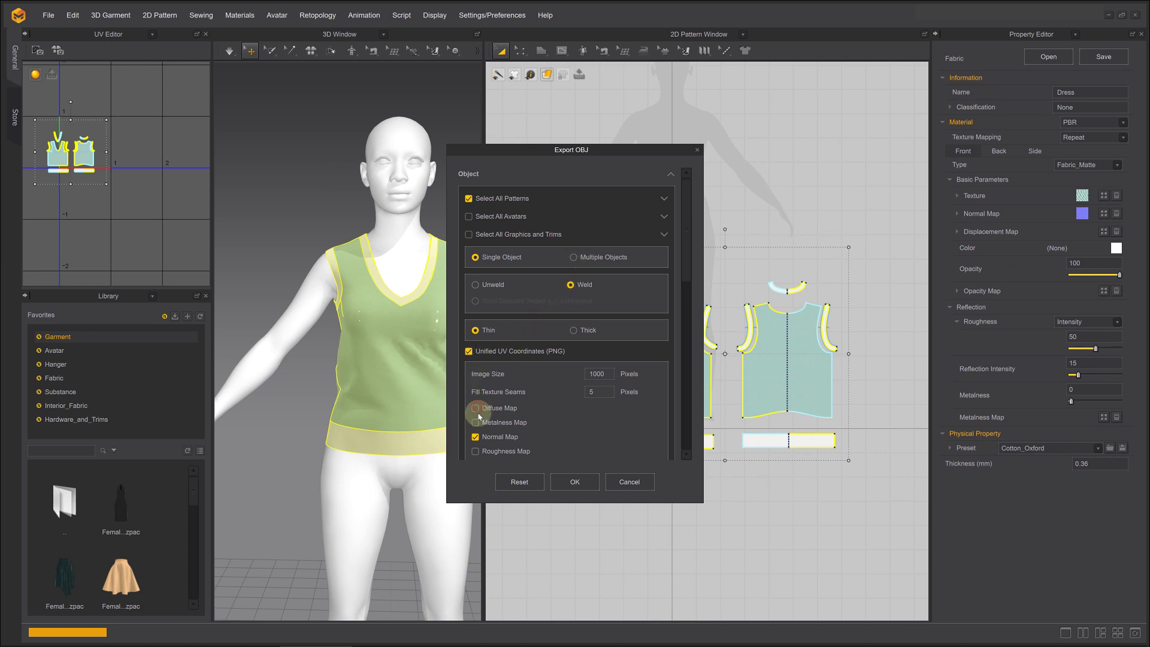
pyautogui.scroll(-10, 479, 437)
pyautogui.scroll(10, 579, 453)
# Confirm the patterns OBJ export and add a Draper Garment component (TankTop00) under DraperSimulation.
pyautogui.click(573, 482)
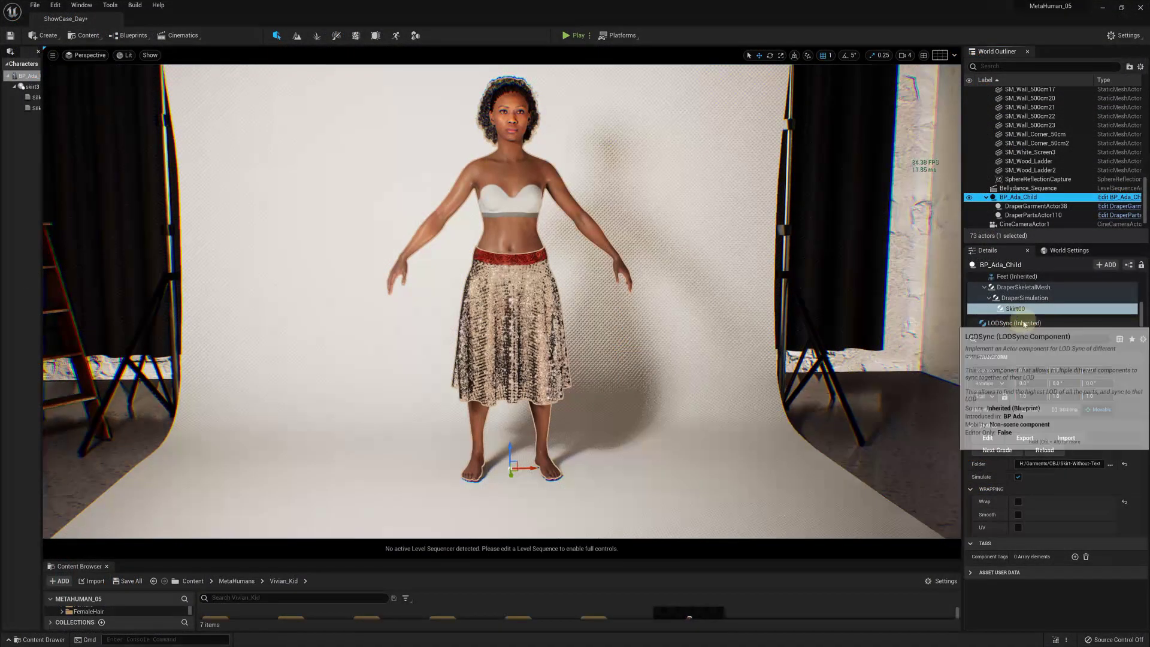
pyautogui.click(1019, 298)
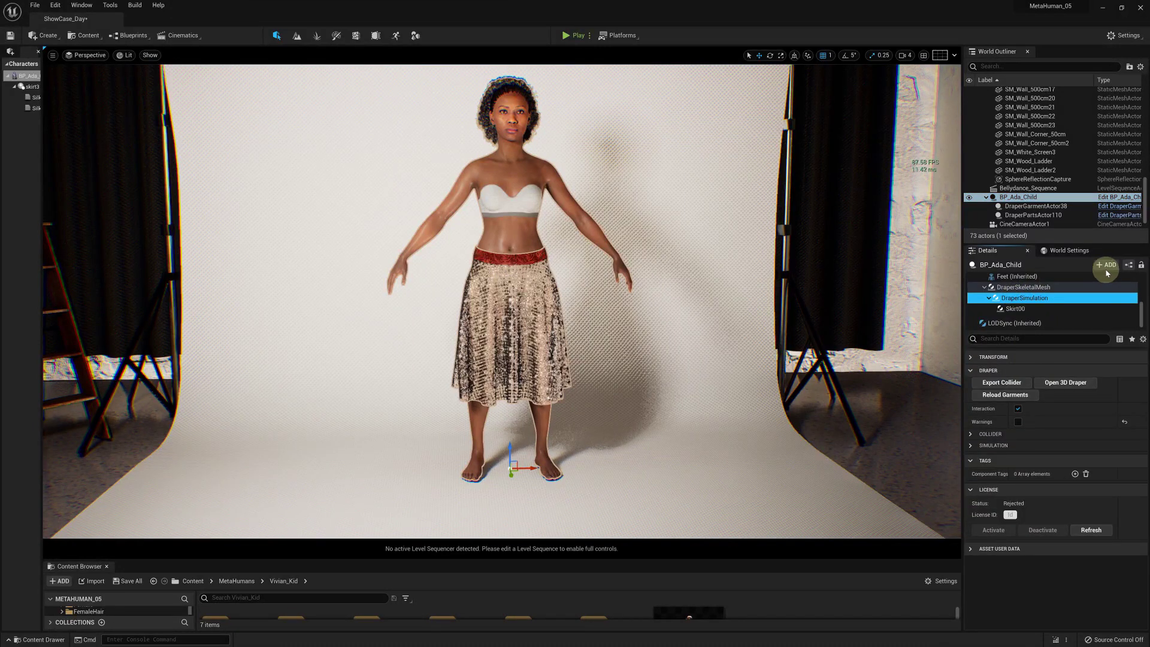
pyautogui.click(1107, 265)
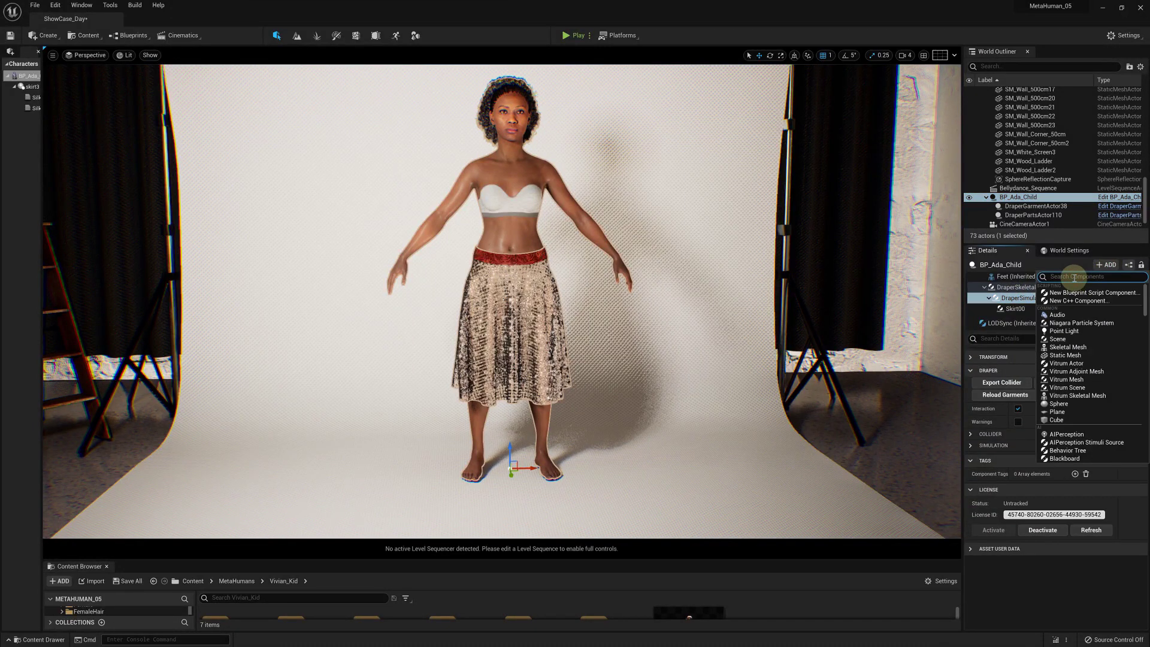
pyautogui.write('dra')
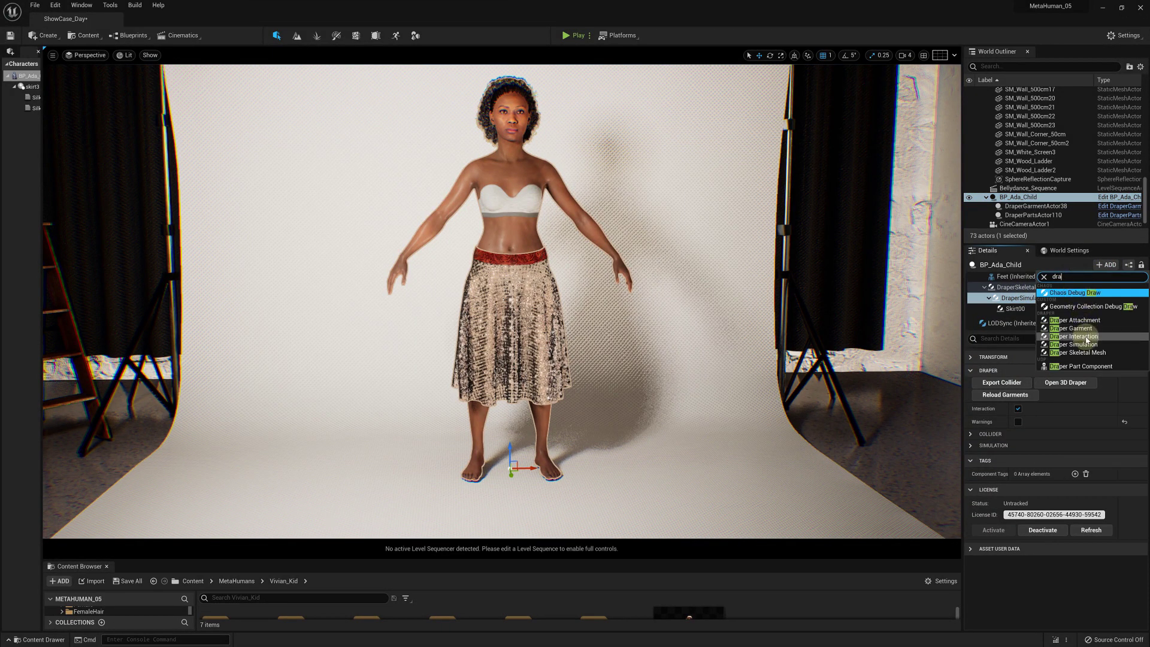
pyautogui.click(1055, 319)
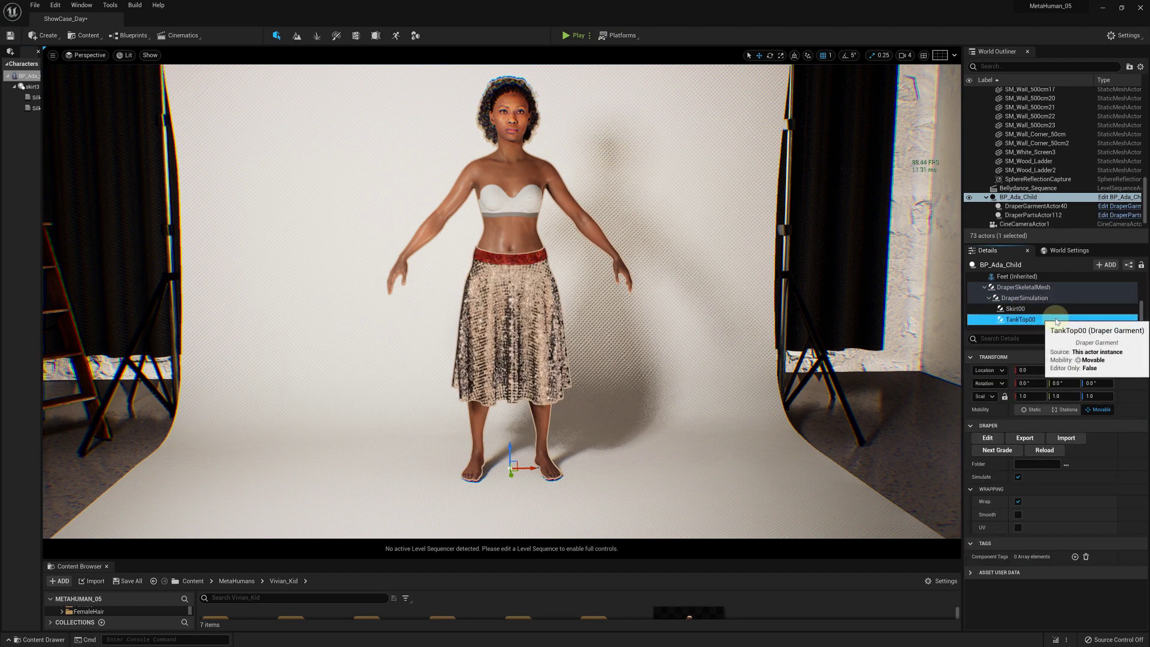
# Confirm the TankTop00 name, start a garment import, and open Tanktop7 in a new Explorer window.
pyautogui.press('Return')
pyautogui.click(1080, 440)
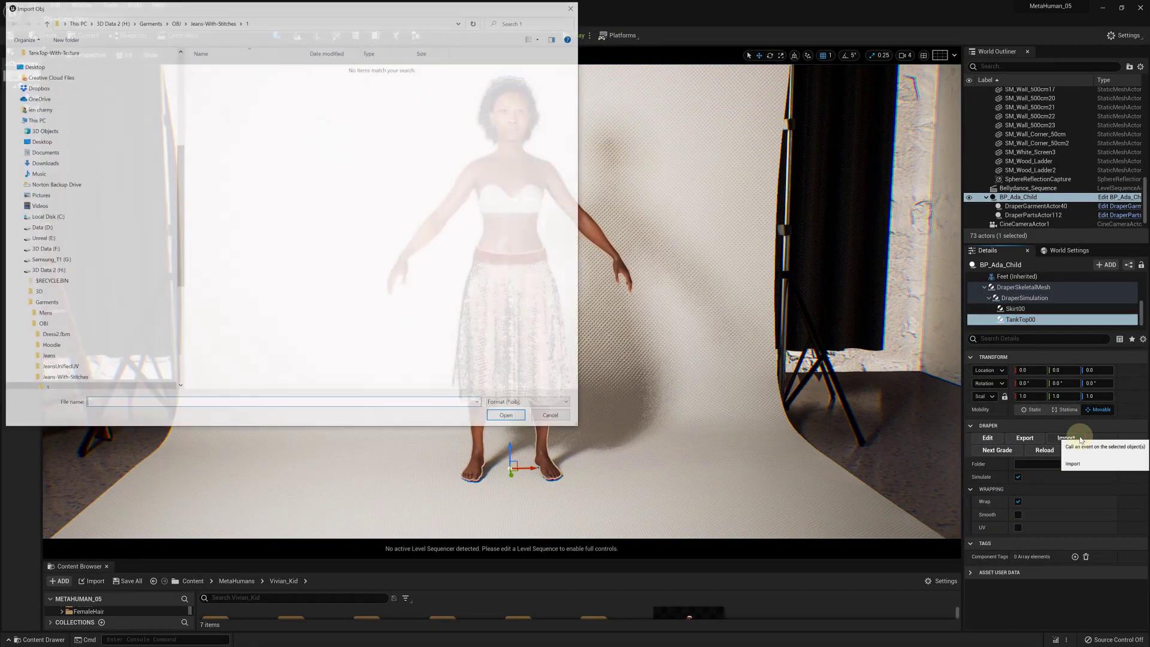
pyautogui.rightClick(70, 388)
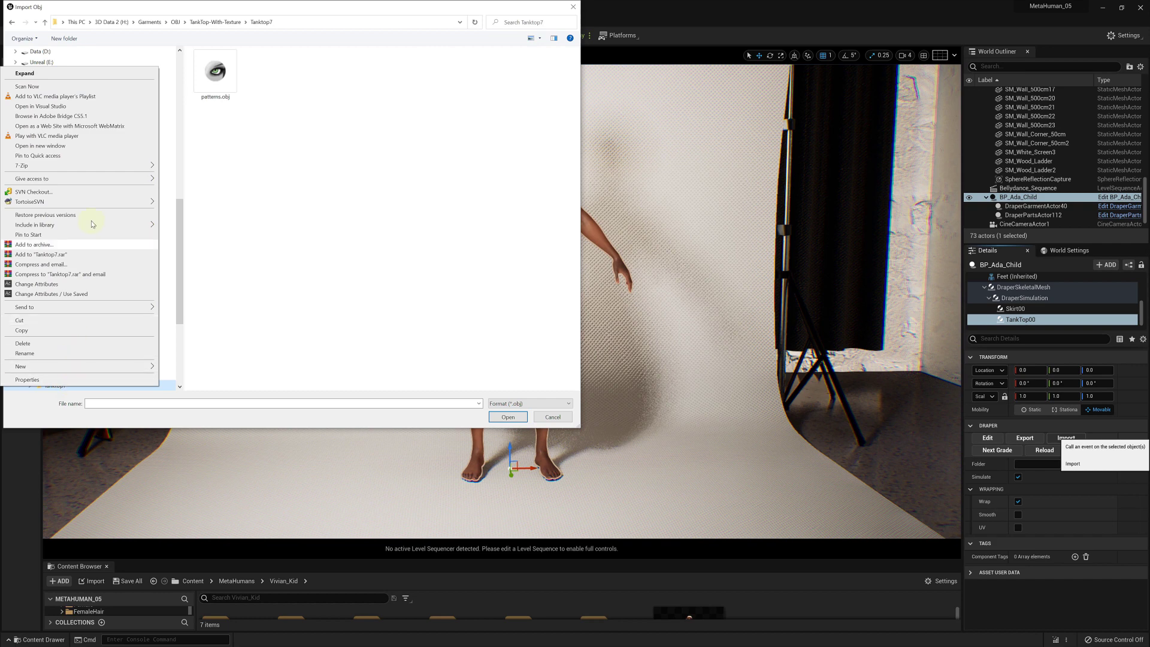
pyautogui.click(72, 146)
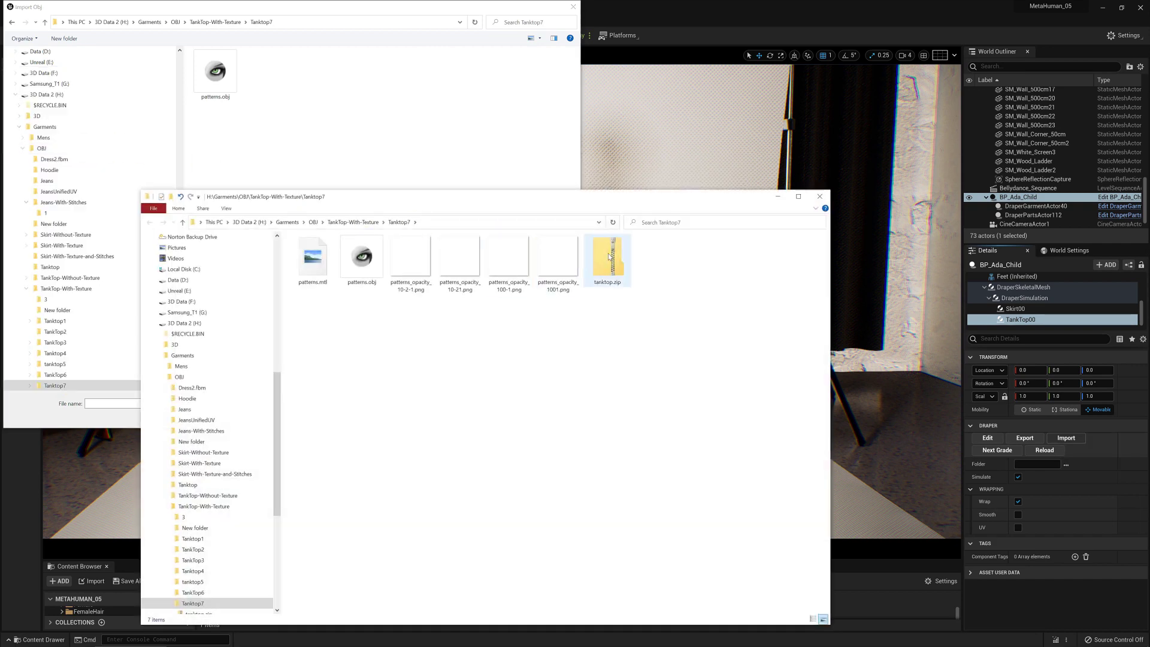
# Extract tanktop.zip into Tanktop7 with 7-Zip and choose tanktop.obj as the garment file.
pyautogui.click(607, 257)
pyautogui.rightClick(607, 255)
pyautogui.moveTo(529, 389)
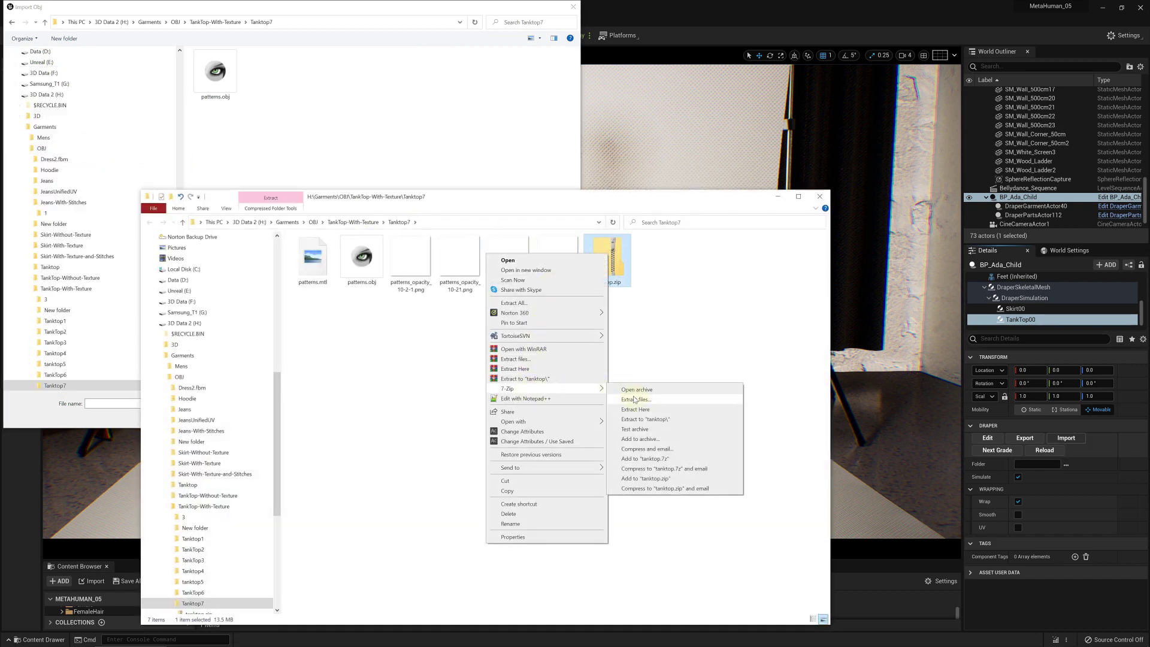
pyautogui.click(638, 412)
pyautogui.doubleClick(263, 75)
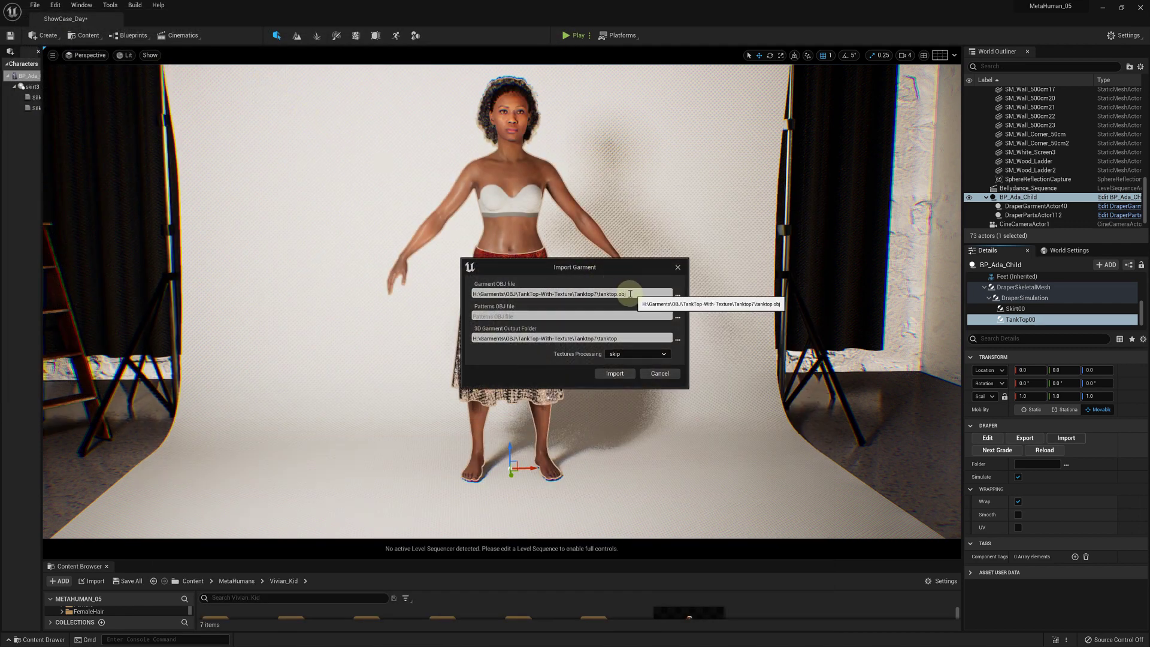
# Set patterns.obj as the patterns file and a new Tanktop7\1 output folder, then import the tank top.
pyautogui.click(678, 317)
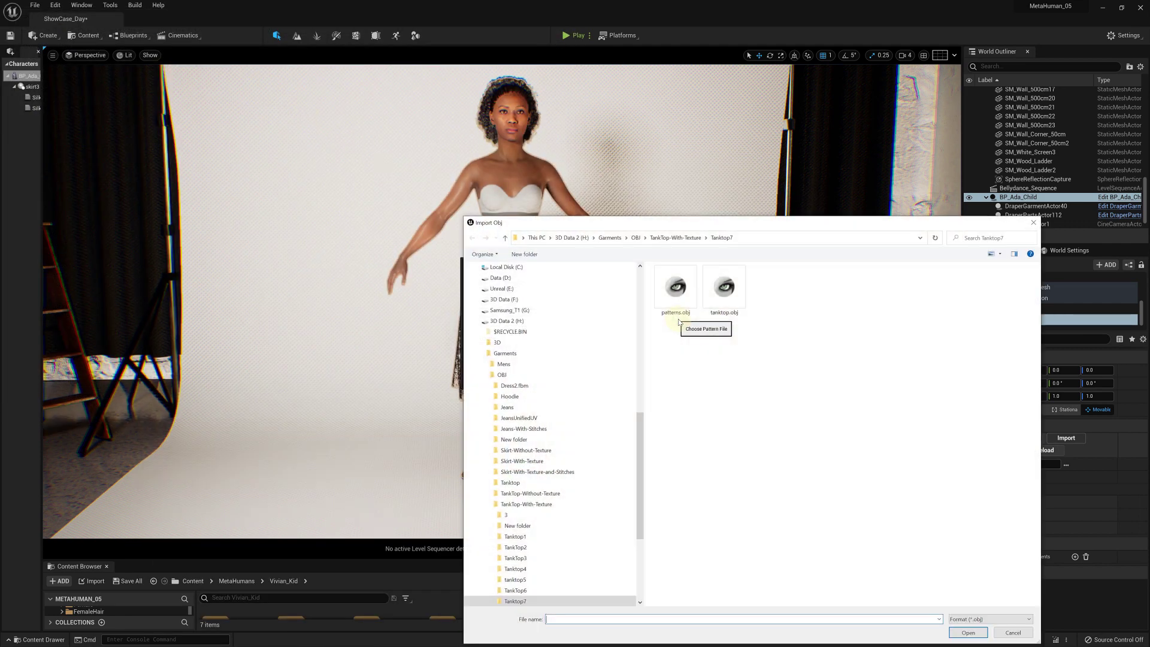
pyautogui.doubleClick(677, 299)
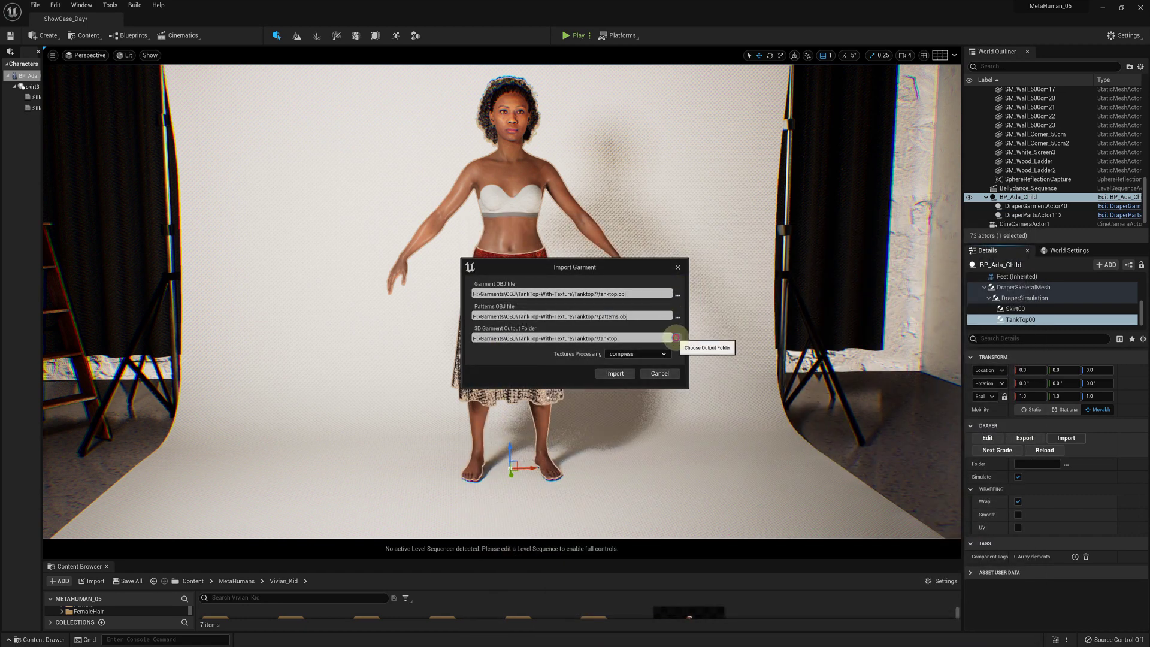
pyautogui.click(677, 338)
pyautogui.click(524, 254)
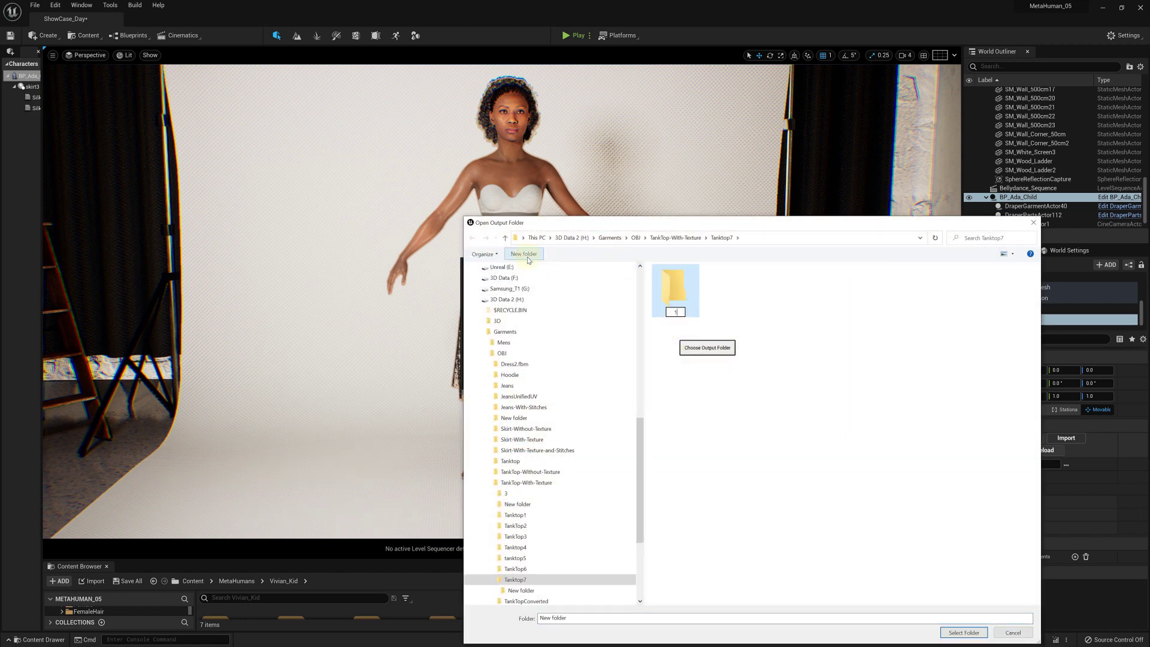
pyautogui.click(963, 633)
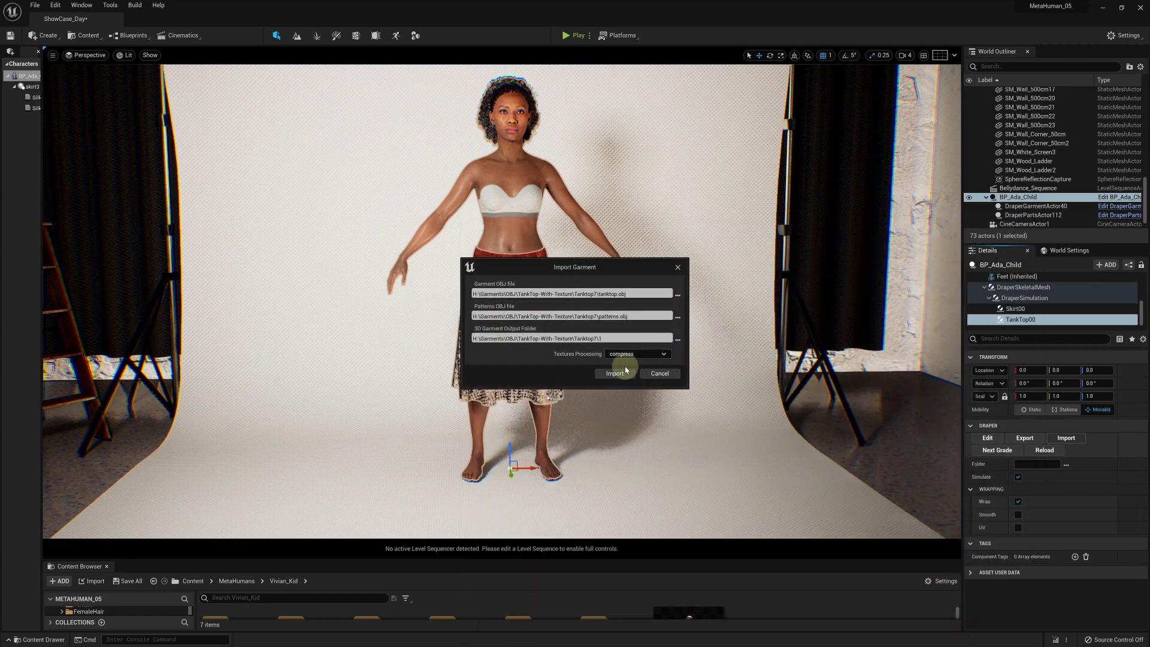
pyautogui.click(622, 373)
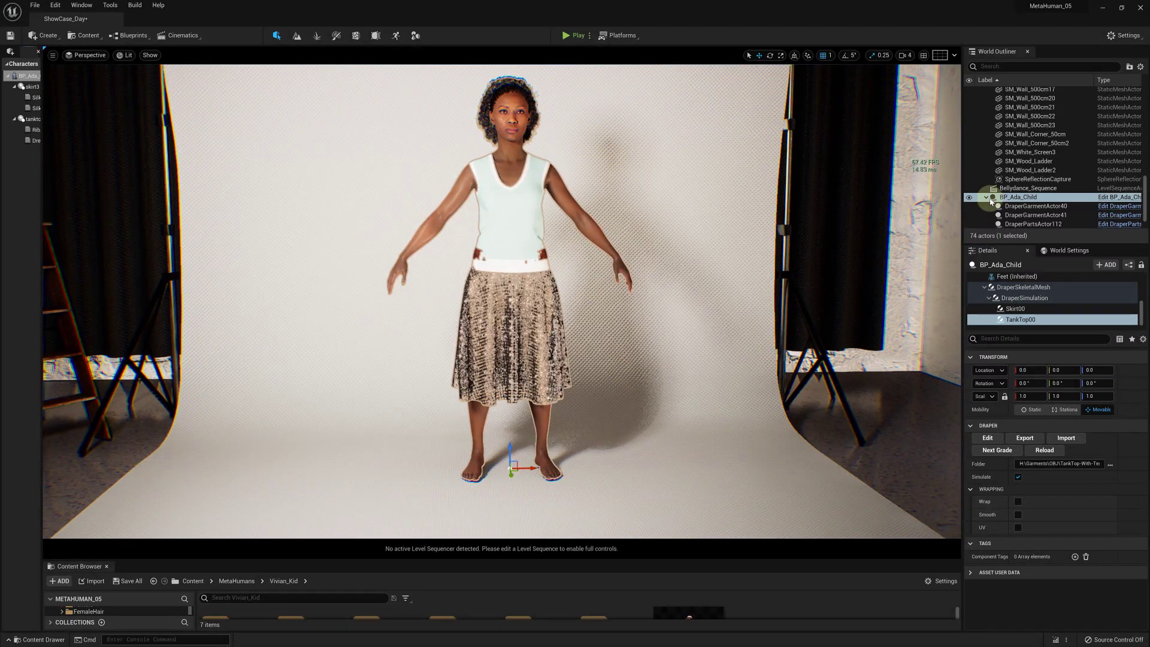
# Give DRESS_FRONT_1410971 thickness 1.4, bias 0.7, curvature 1 and offset 1.5, and save.
pyautogui.scroll(-1, 1013, 299)
pyautogui.click(987, 438)
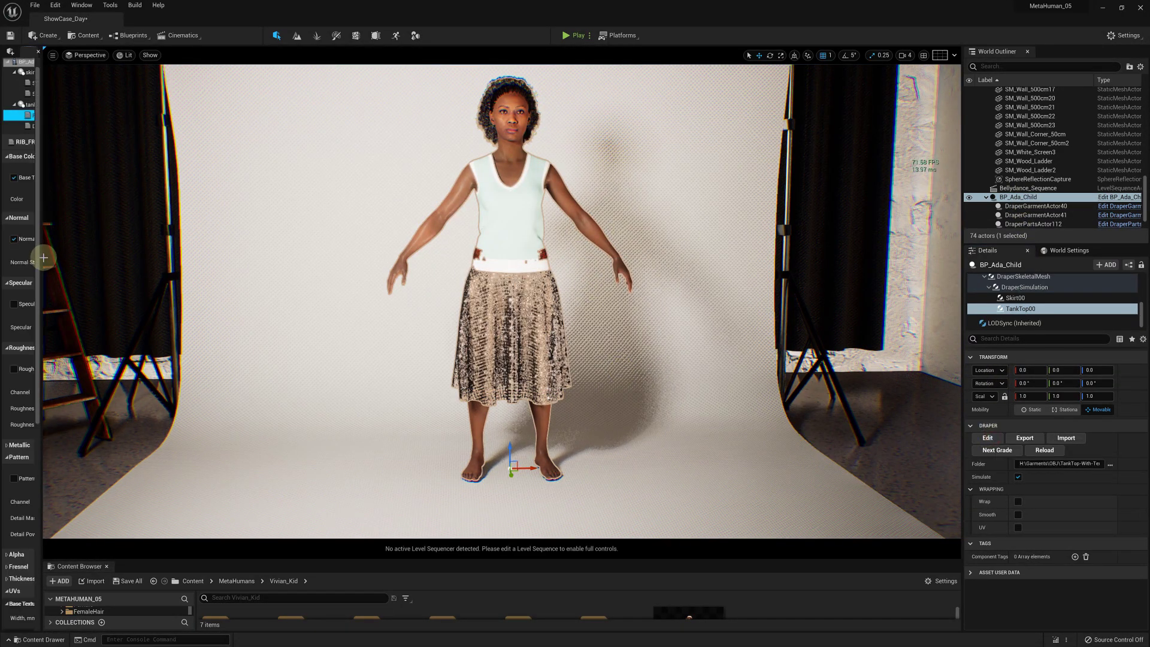
pyautogui.moveTo(40, 258); pyautogui.dragTo(244, 261)
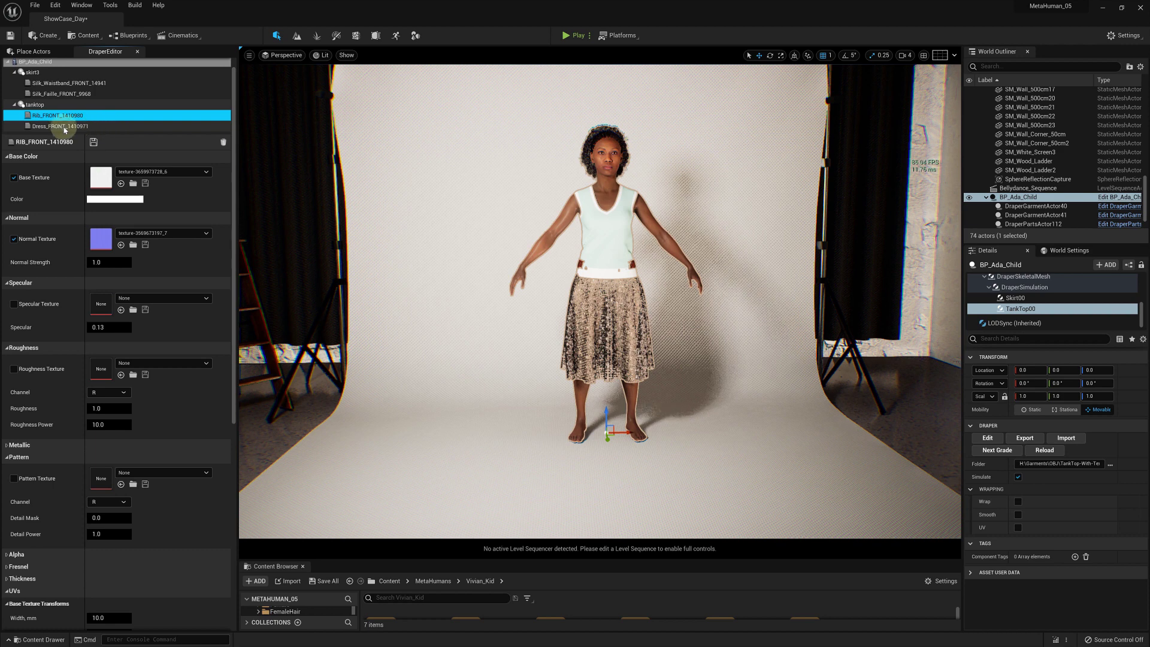
pyautogui.click(53, 127)
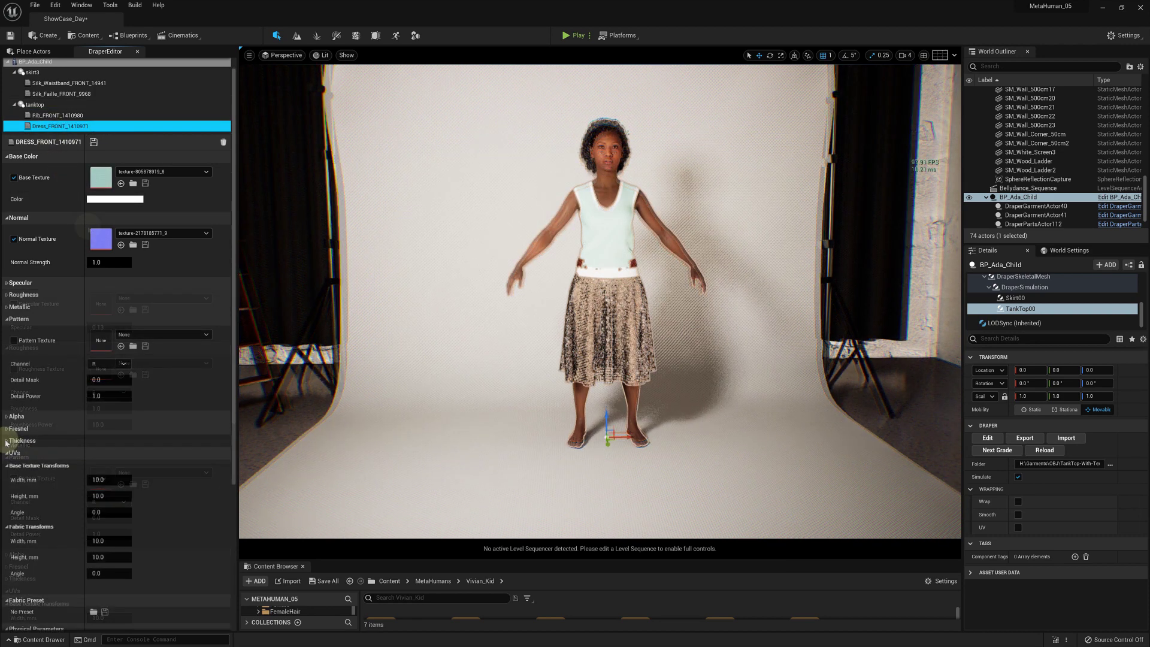
pyautogui.click(22, 440)
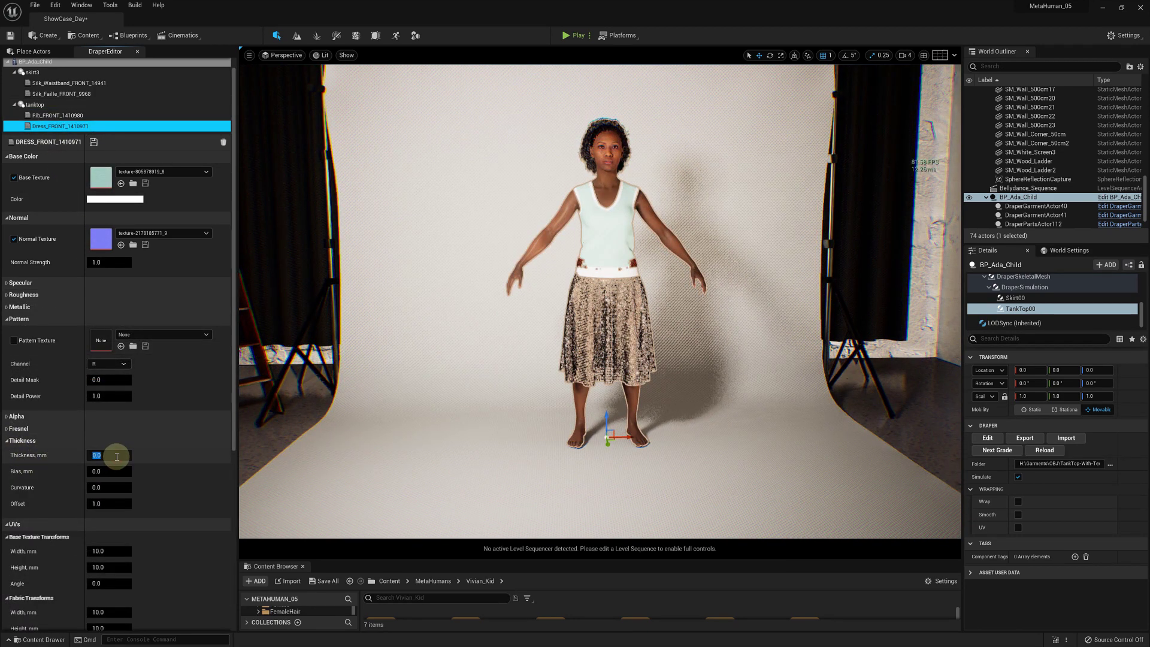
pyautogui.click(116, 456)
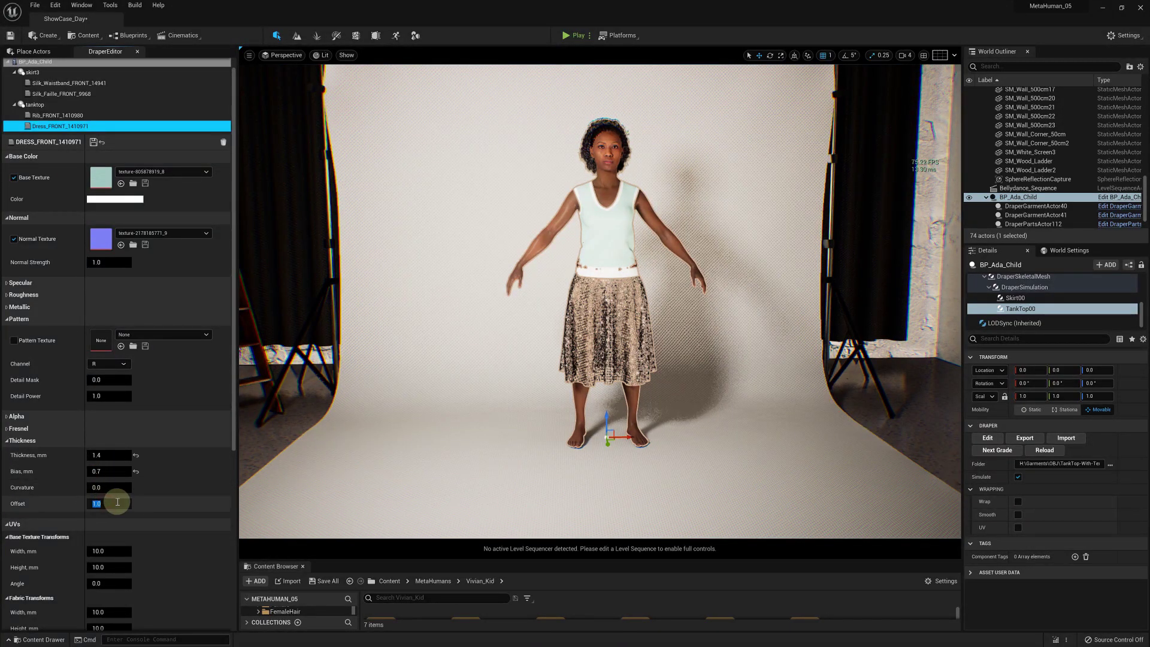
pyautogui.click(108, 492)
pyautogui.write('1')
pyautogui.click(108, 501)
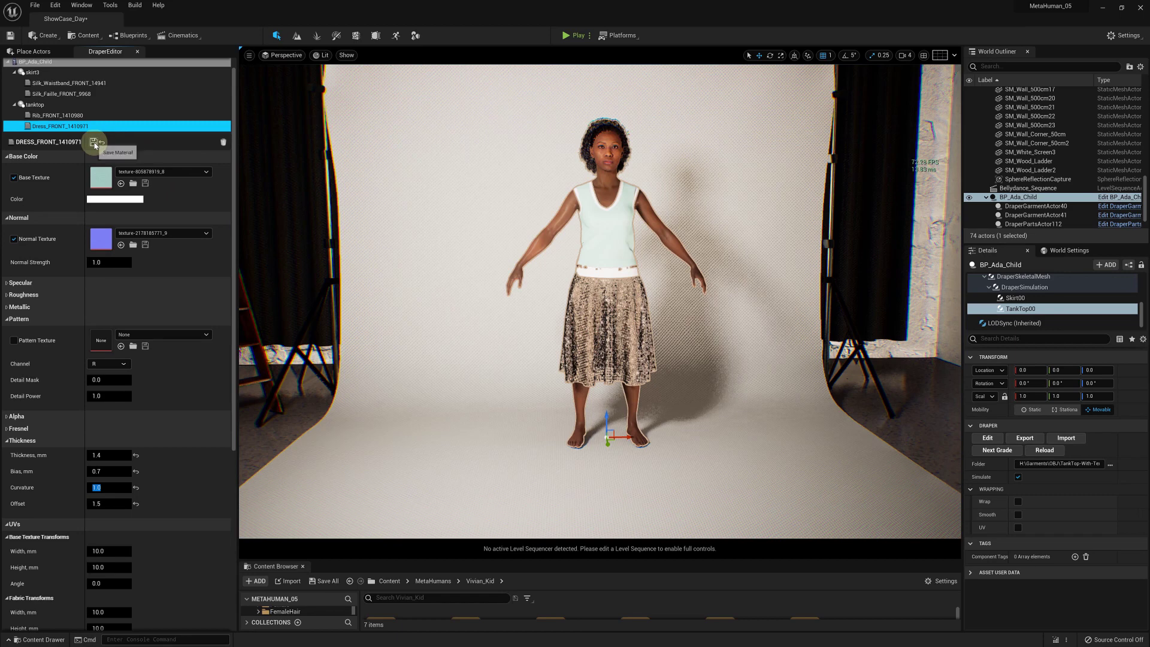
pyautogui.click(94, 143)
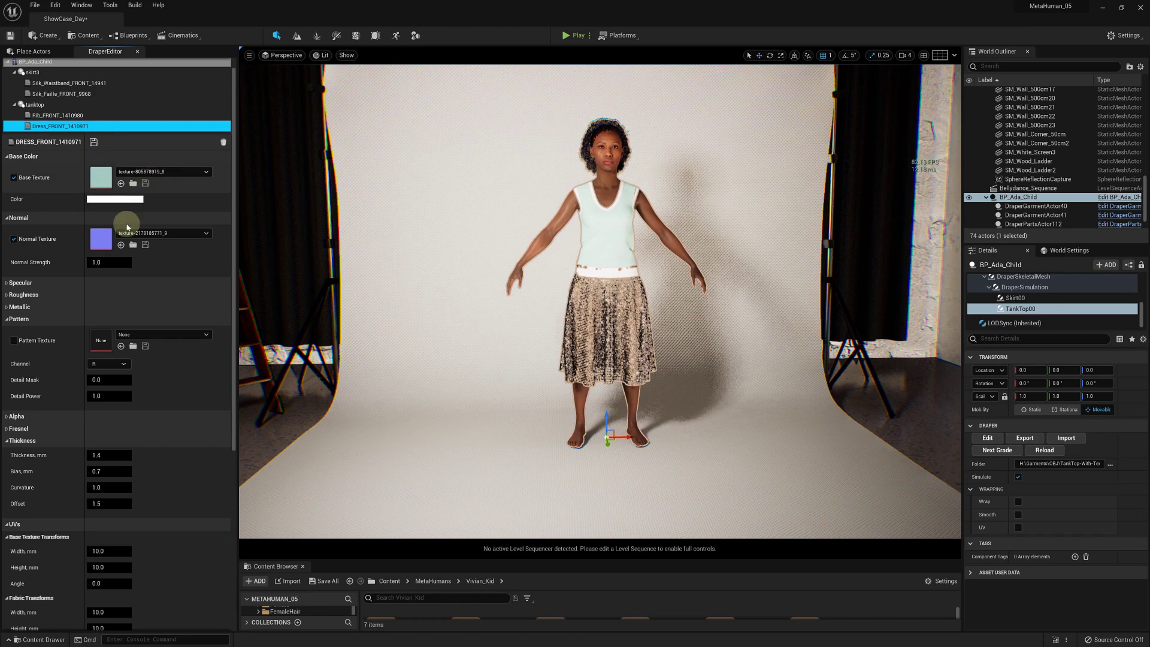
# Load texture-1636038615.dds as the dress pattern texture with Detail Mask 1.0 and Detail Power 1.44, and save.
pyautogui.click(134, 347)
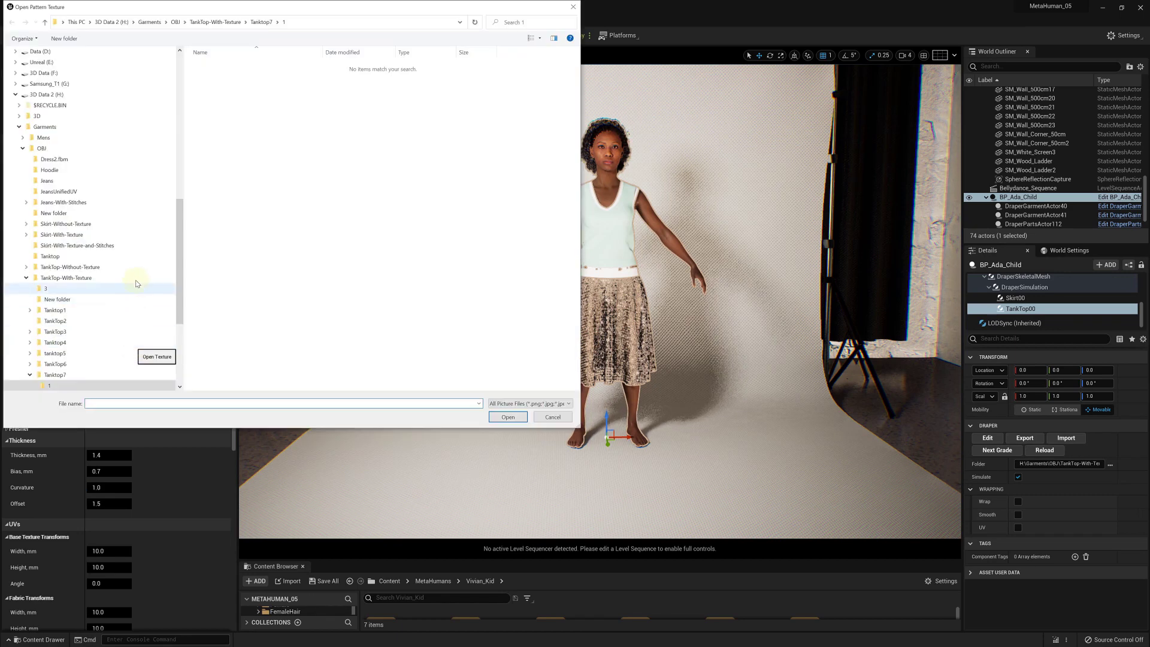
pyautogui.scroll(-1, 84, 346)
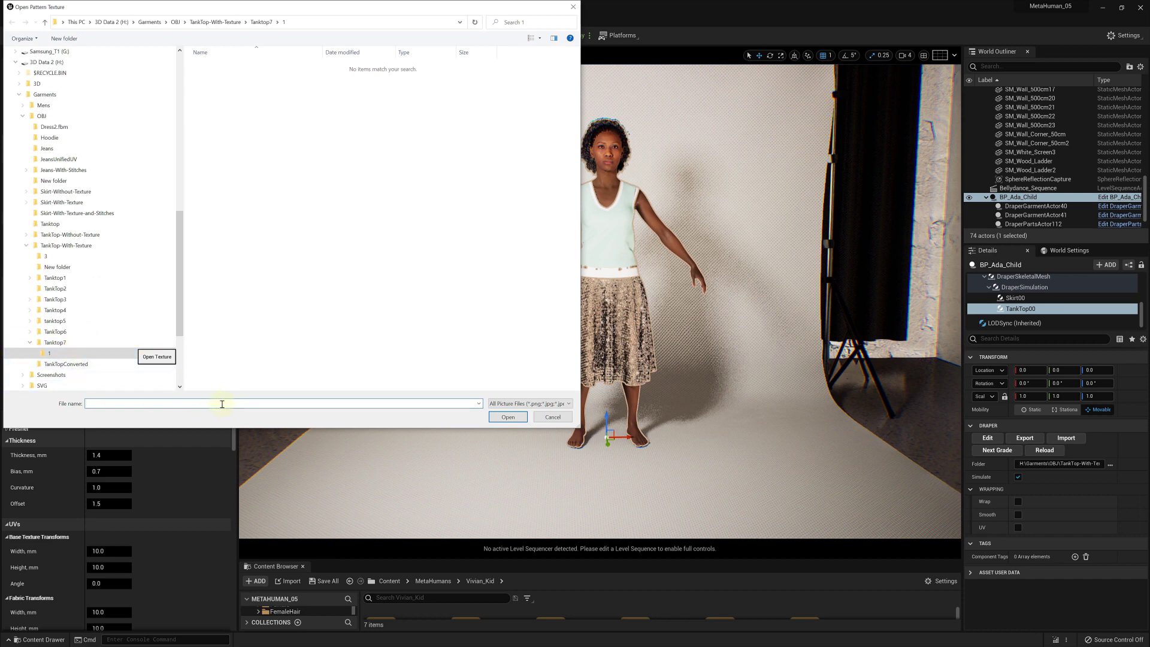
pyautogui.click(540, 39)
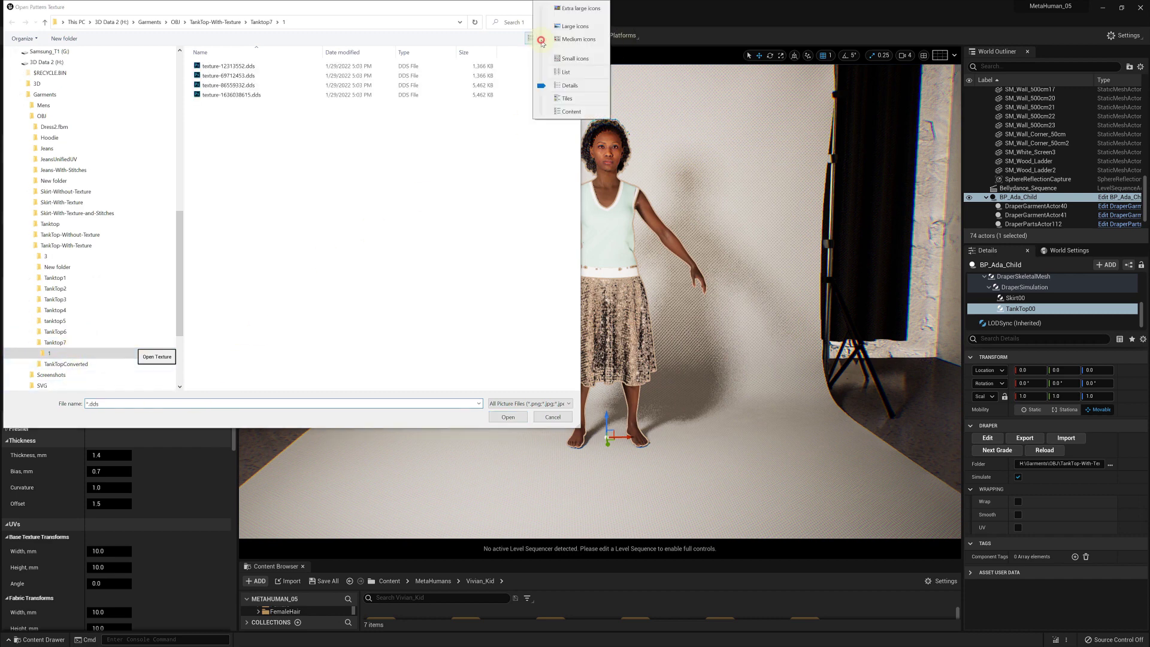
pyautogui.click(572, 26)
pyautogui.doubleClick(362, 71)
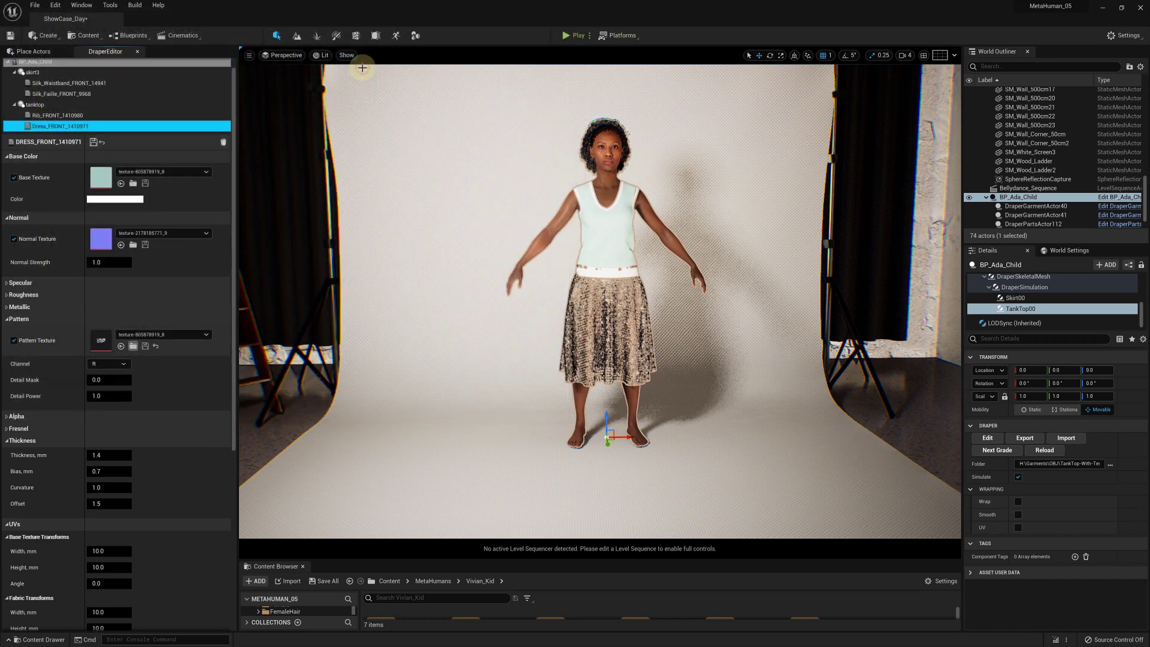
pyautogui.click(95, 380)
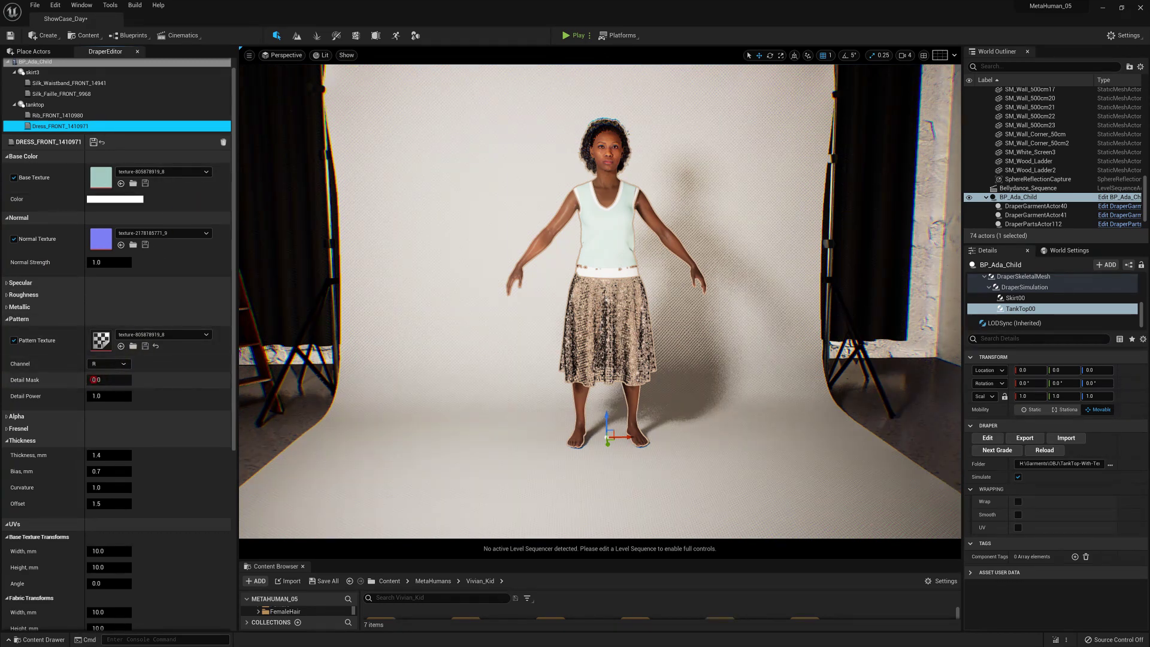
pyautogui.moveTo(96, 380); pyautogui.dragTo(90, 372)
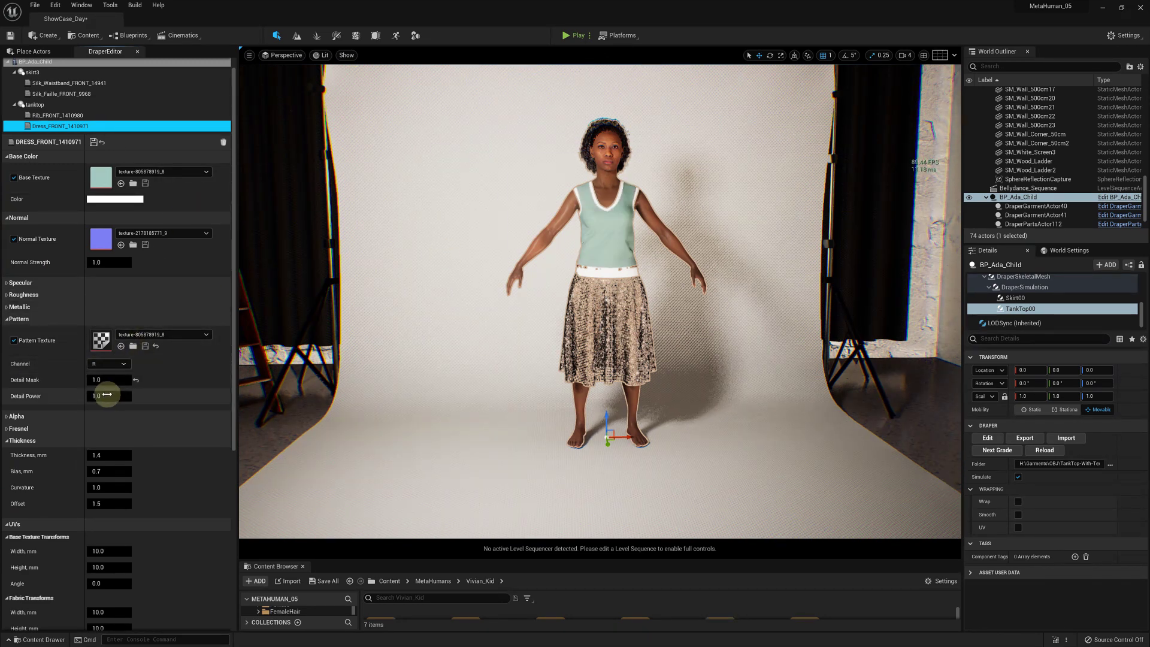
pyautogui.moveTo(98, 396); pyautogui.dragTo(98, 390)
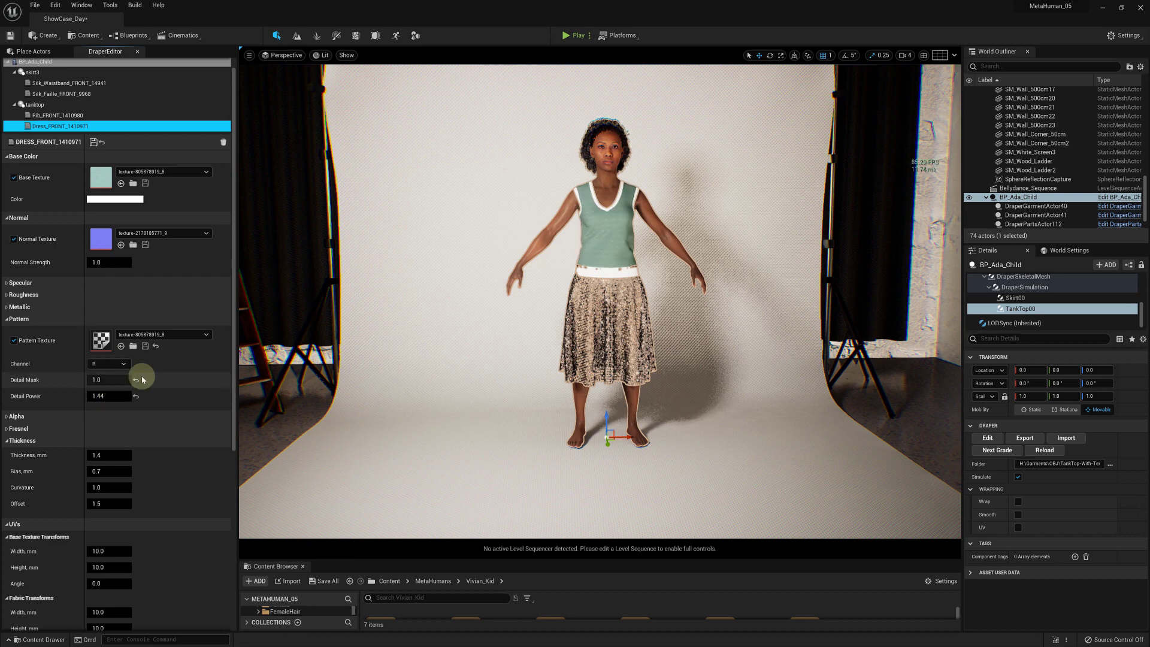
pyautogui.click(94, 143)
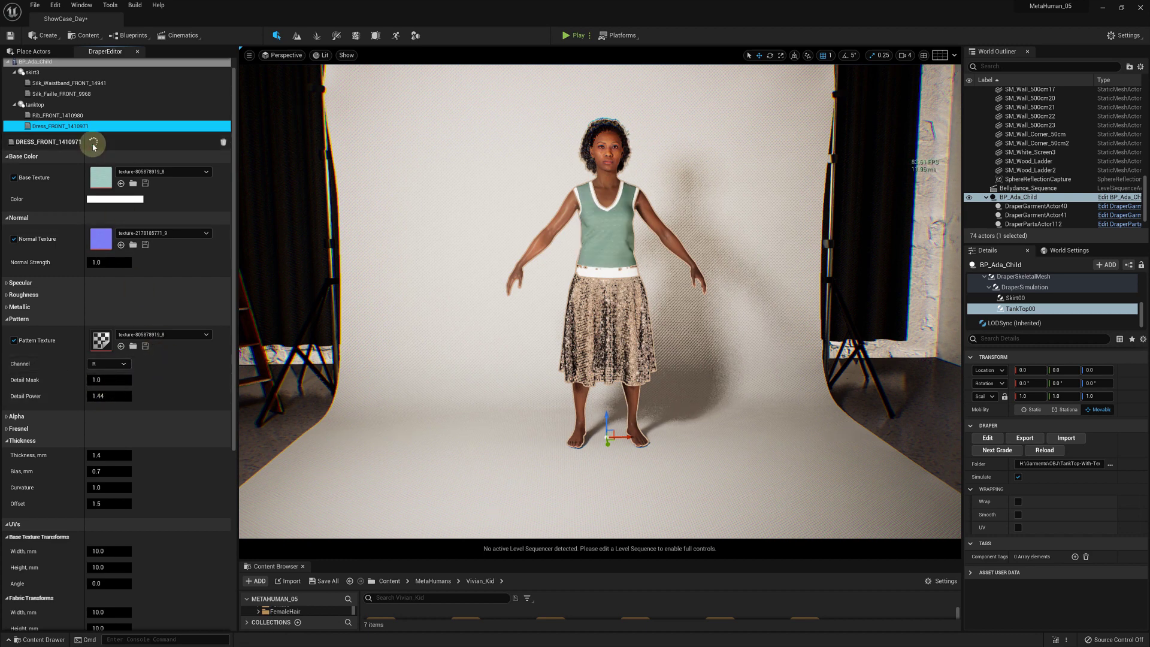
# Give Rib_FRONT_1410980 thickness 3, bias 1.5, curvature 1 and offset 1.5.
pyautogui.click(57, 115)
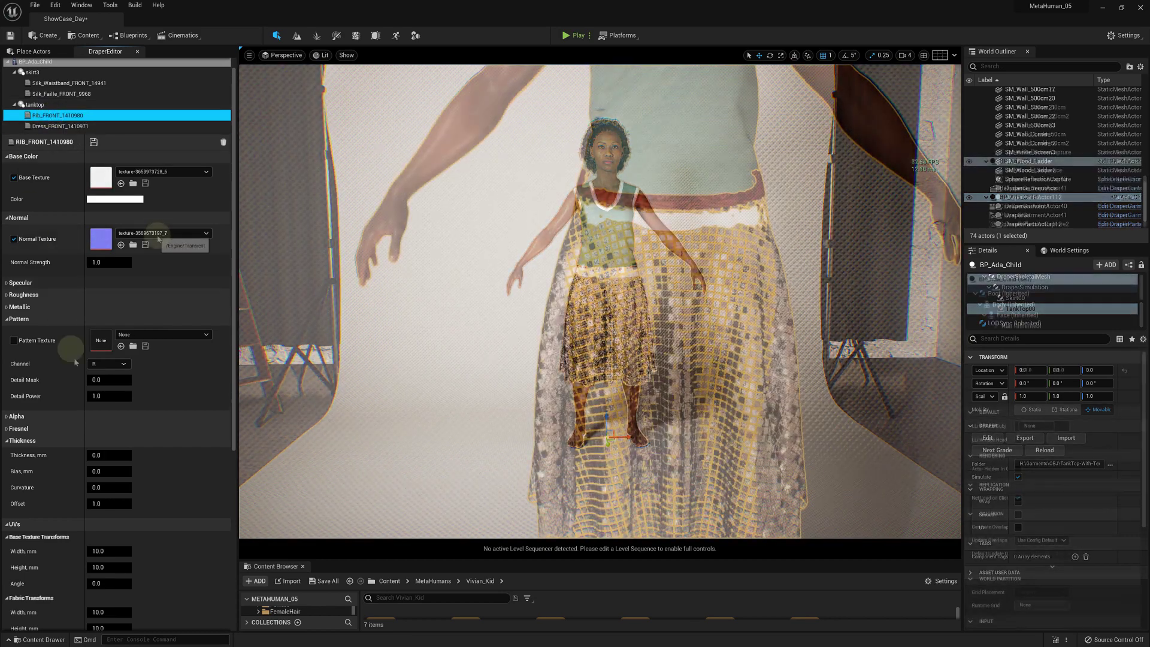
pyautogui.click(102, 455)
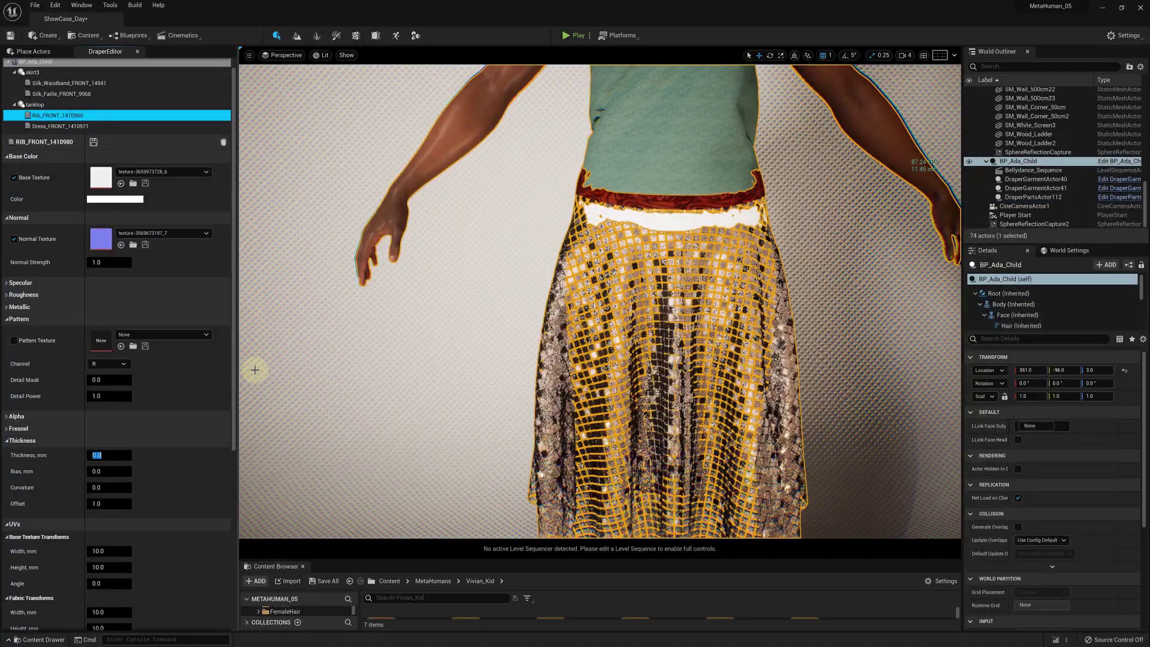
pyautogui.click(102, 471)
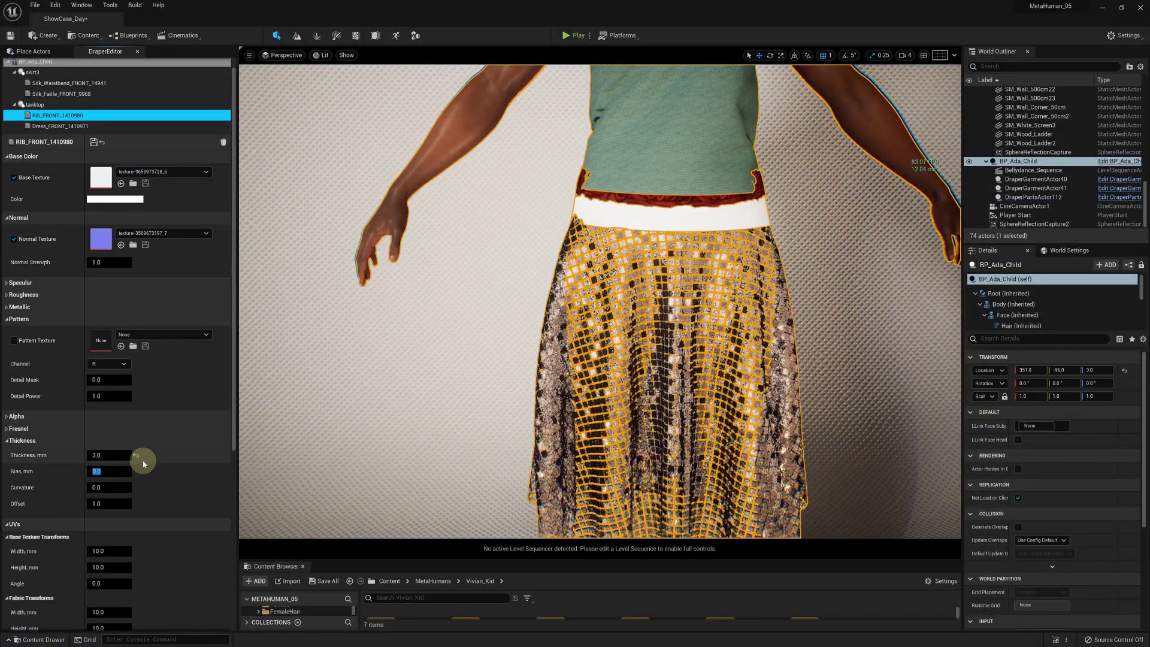
pyautogui.write('1.5')
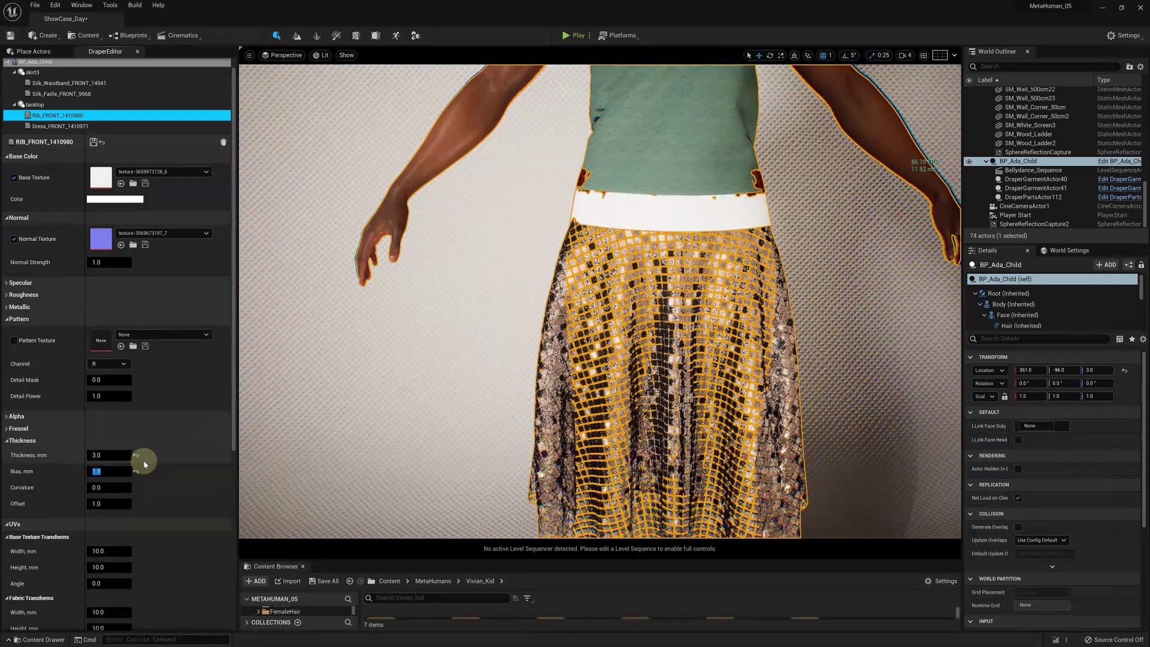
pyautogui.press('Return')
pyautogui.click(111, 487)
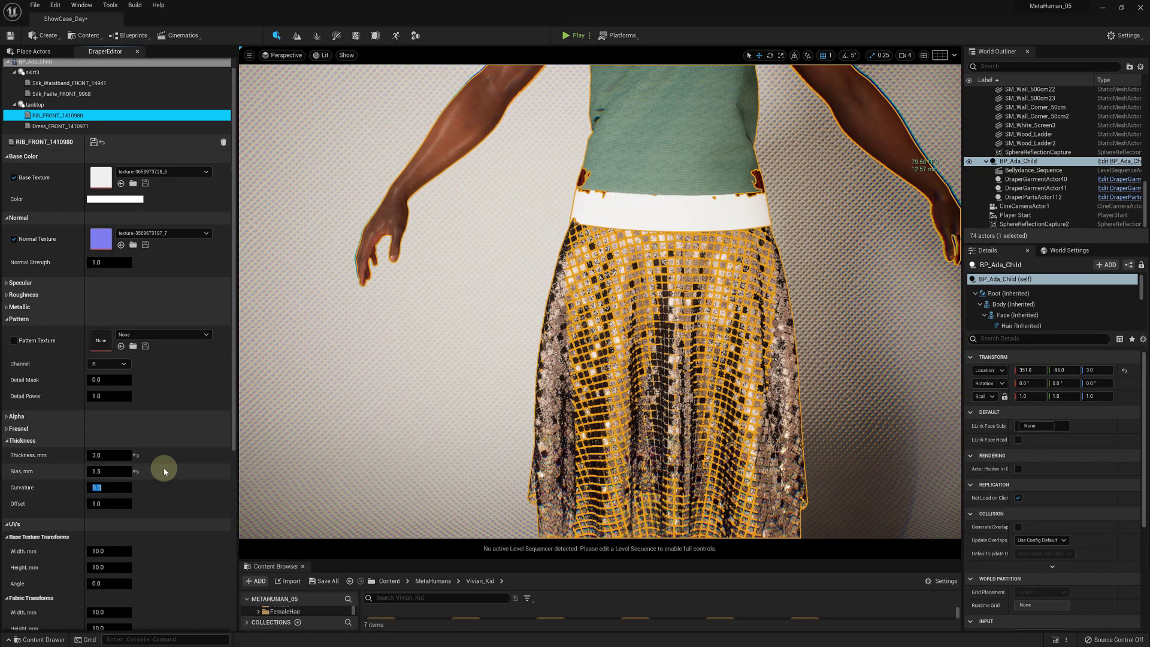
pyautogui.press('Tab')
pyautogui.write('1')
# Turn off the rib's base texture and give it a darker grey colour.
pyautogui.click(14, 178)
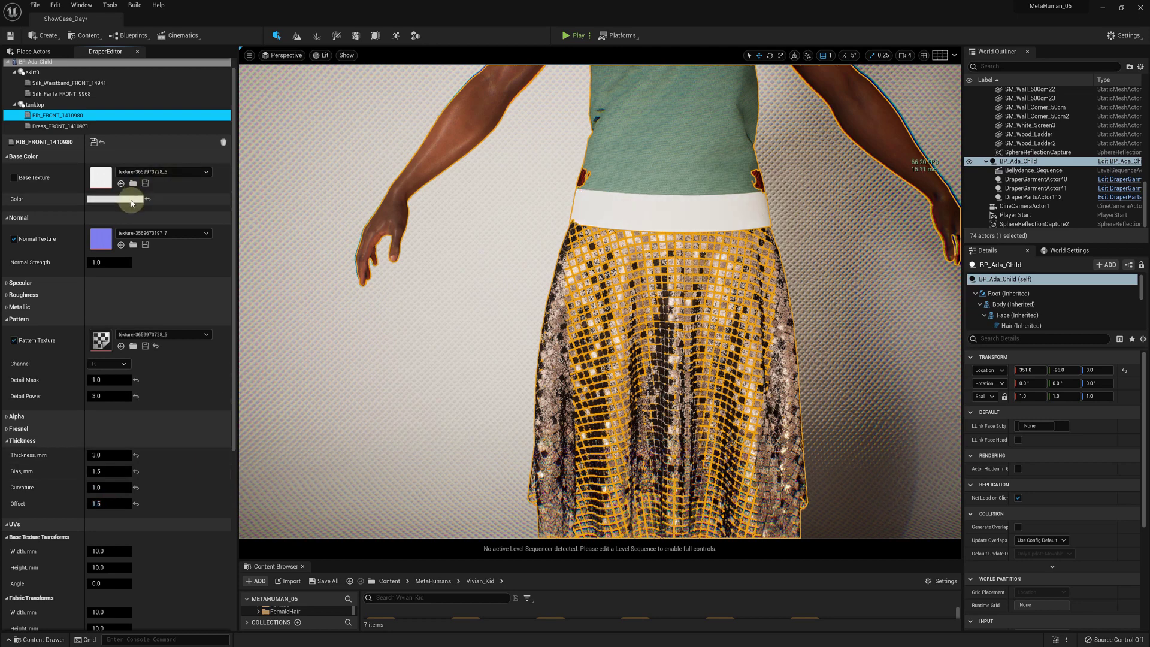
pyautogui.click(129, 199)
pyautogui.moveTo(269, 276); pyautogui.dragTo(267, 280)
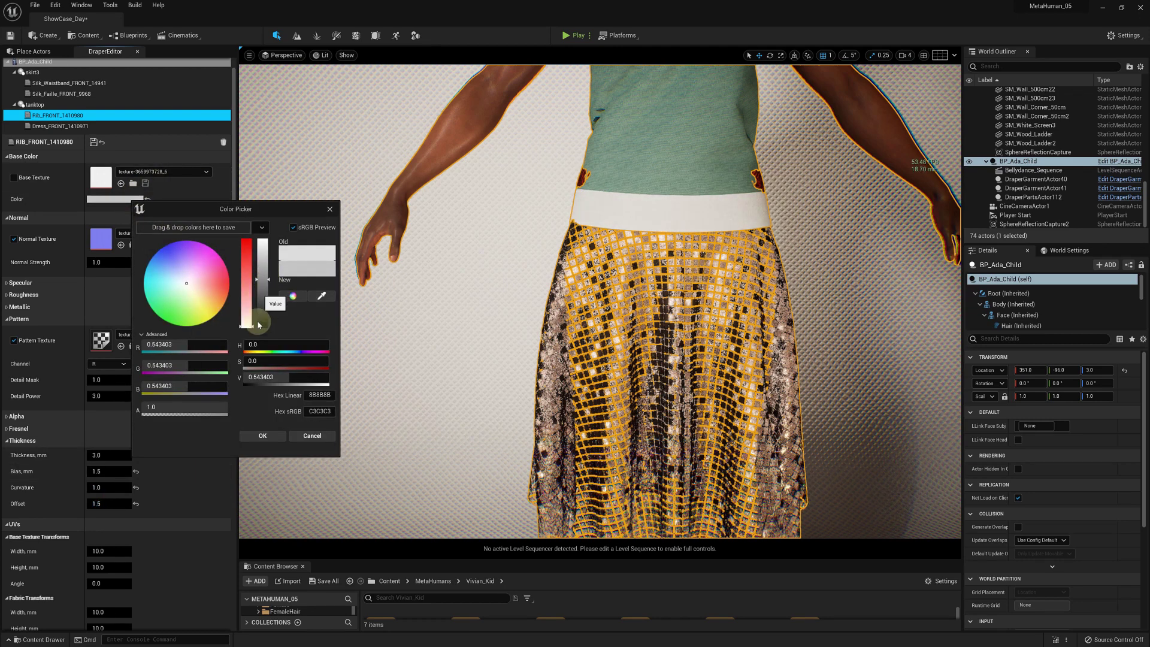
pyautogui.click(258, 436)
pyautogui.press('f')
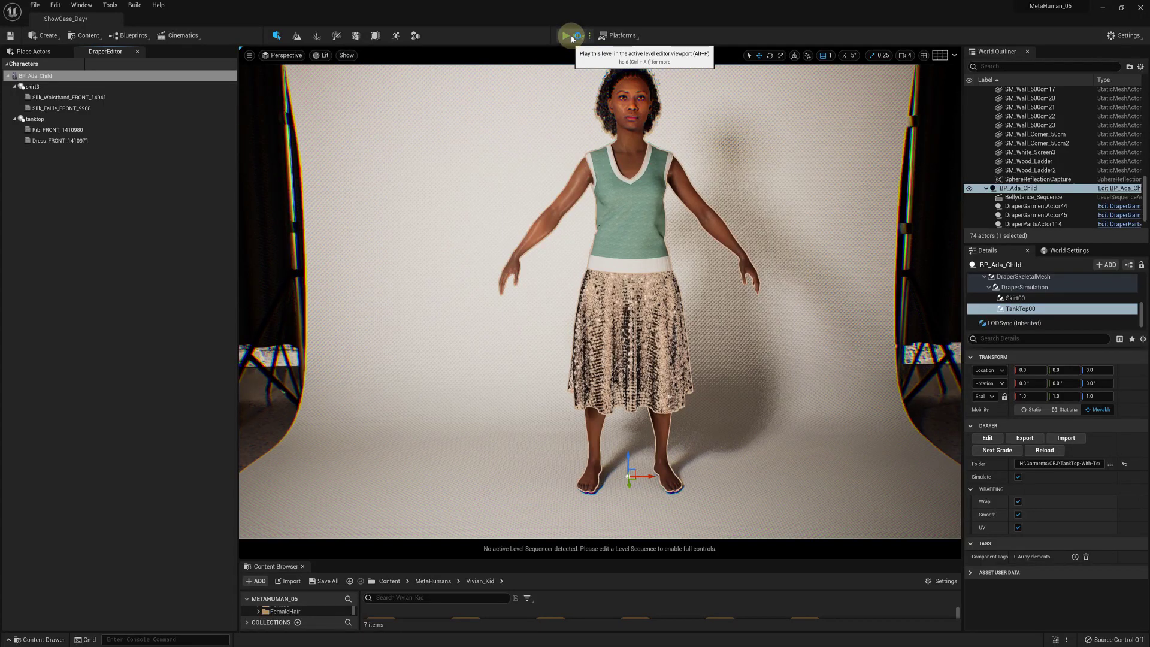
# Play the level in the editor and turn the view to watch the skirt and tank top simulate.
pyautogui.click(572, 37)
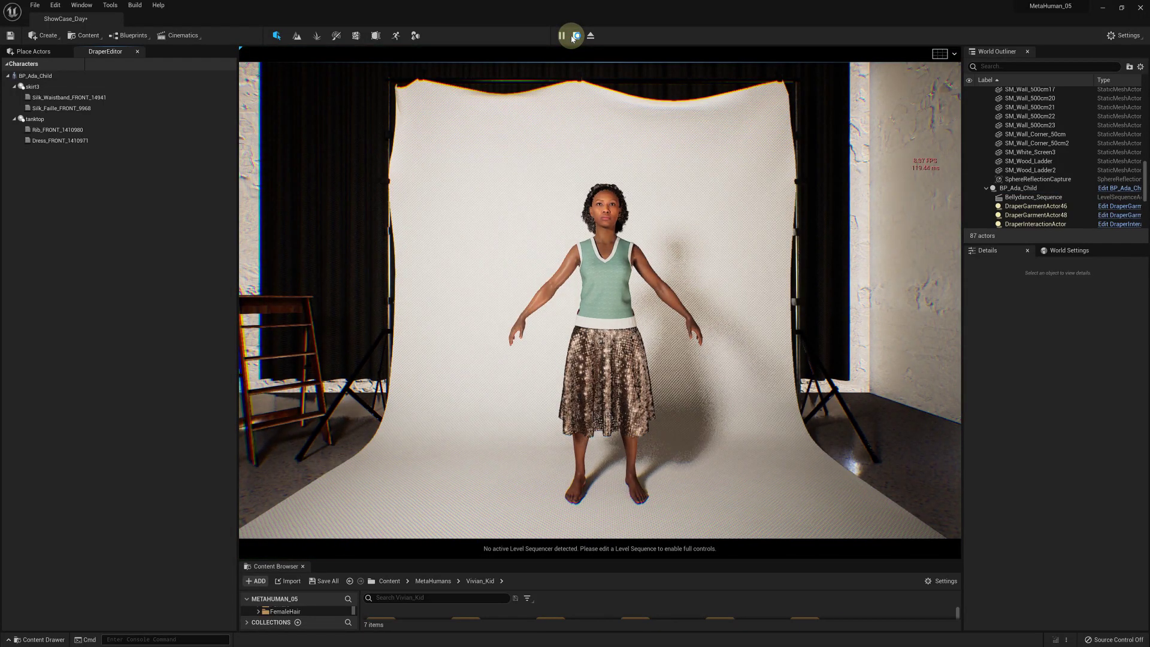
pyautogui.click(111, 130)
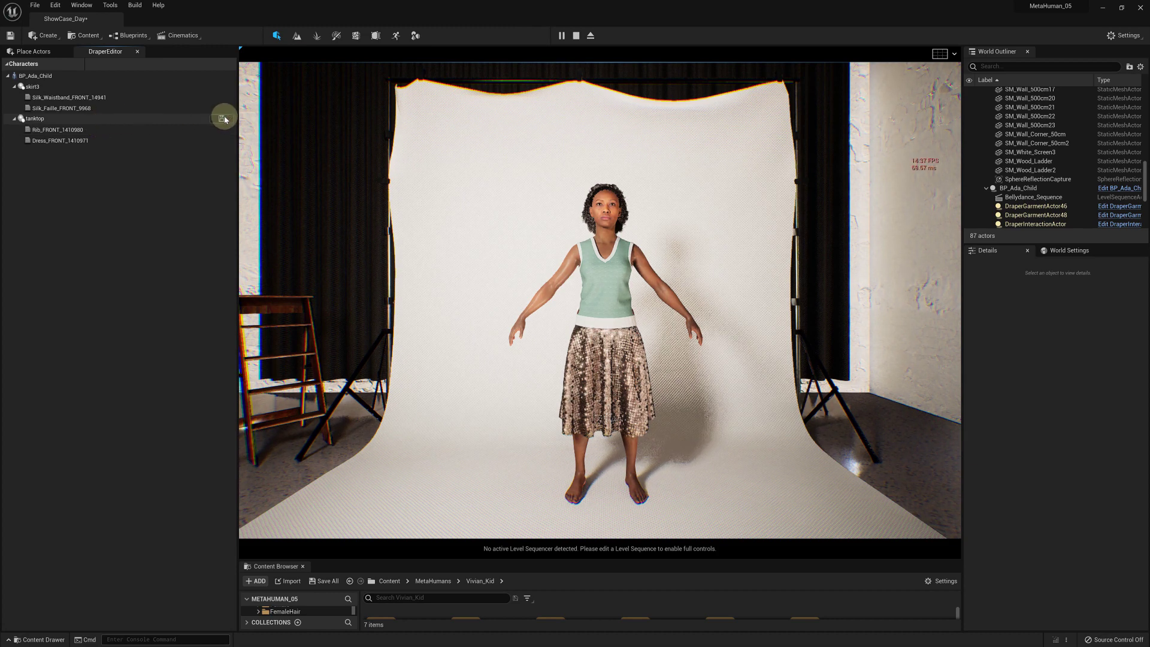
pyautogui.moveTo(662, 422); pyautogui.dragTo(713, 411)
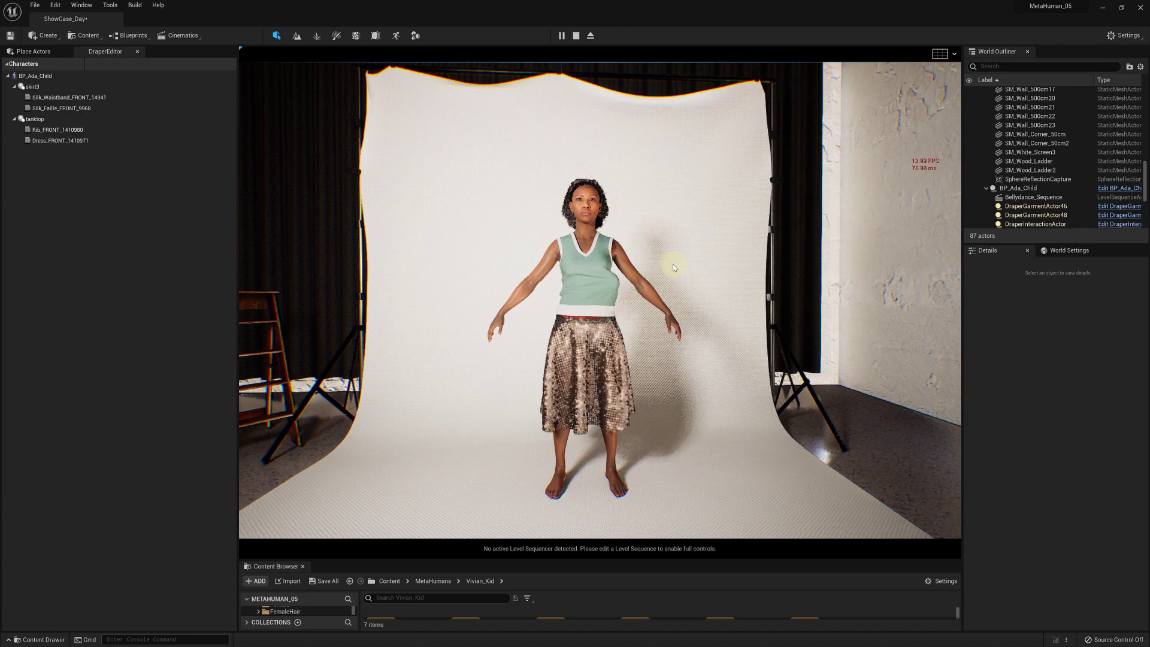
# Launch the level as a Standalone Game and enter 'stat fps' in the game console.
pyautogui.click(685, 48)
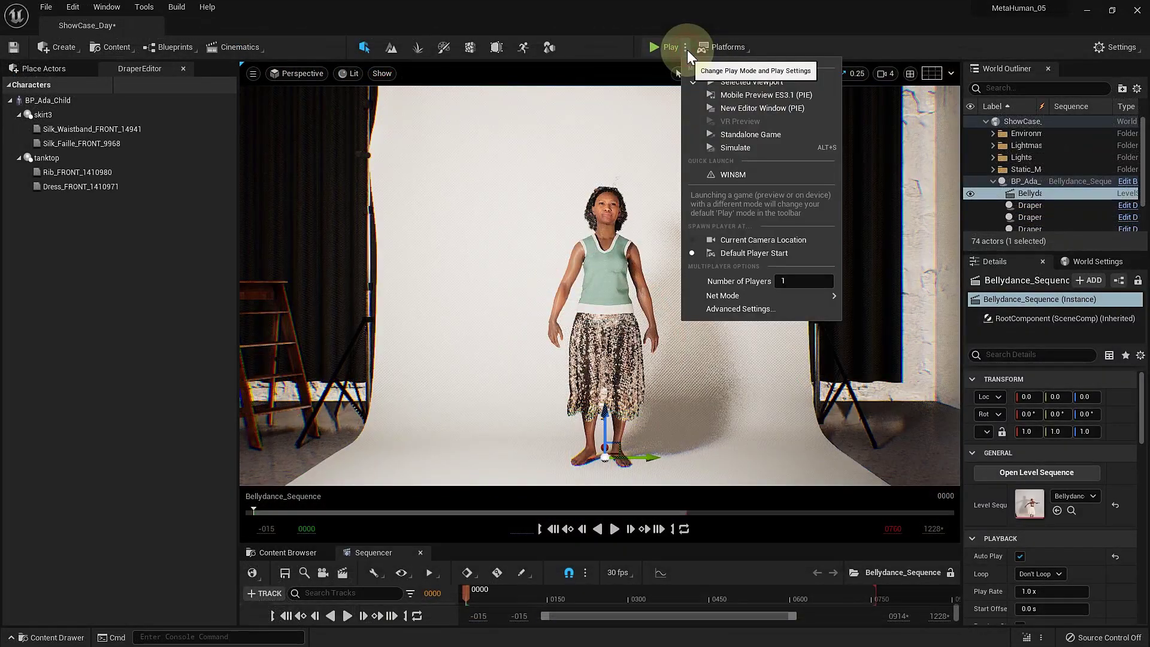
pyautogui.click(731, 137)
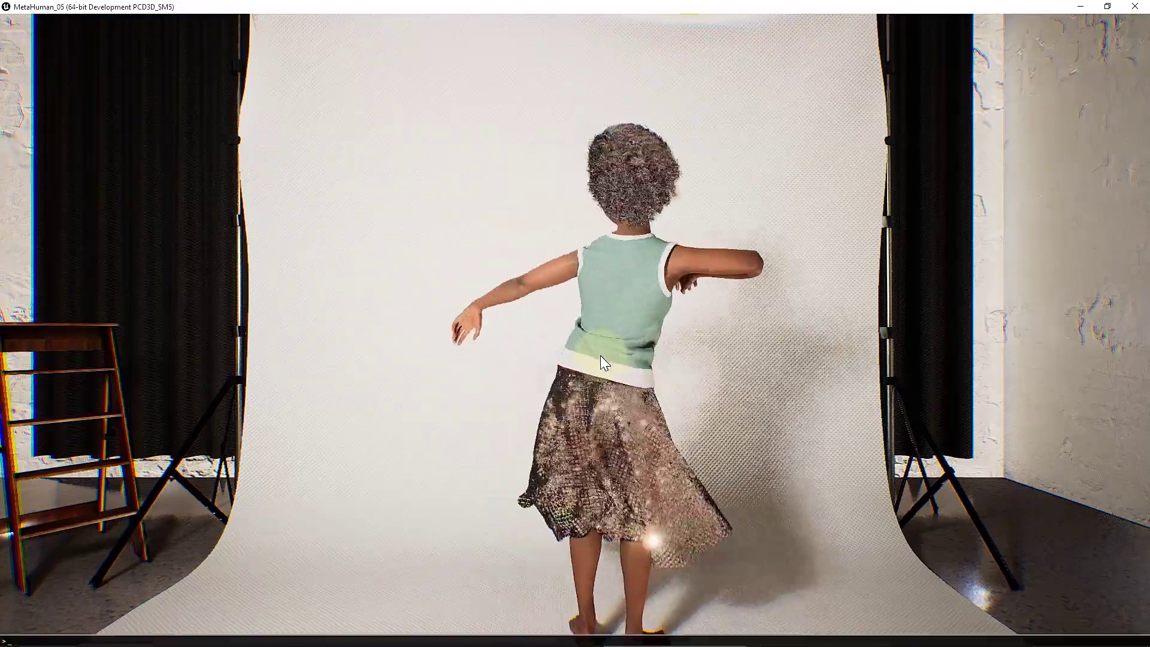
pyautogui.write('stat ')
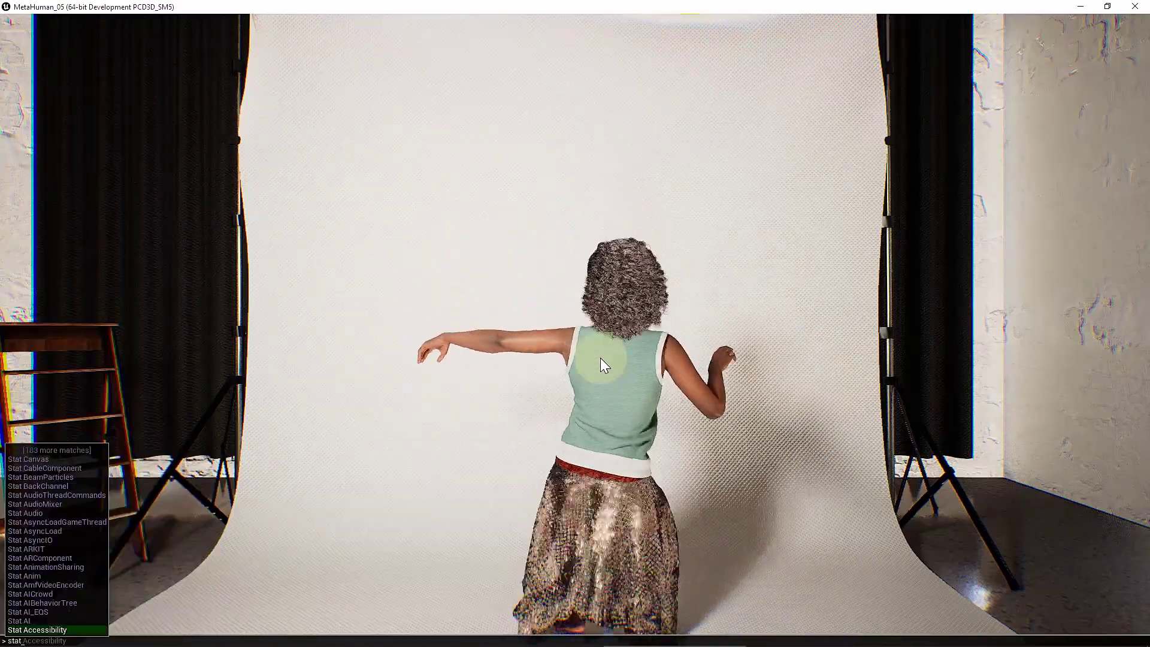
pyautogui.write('fps')
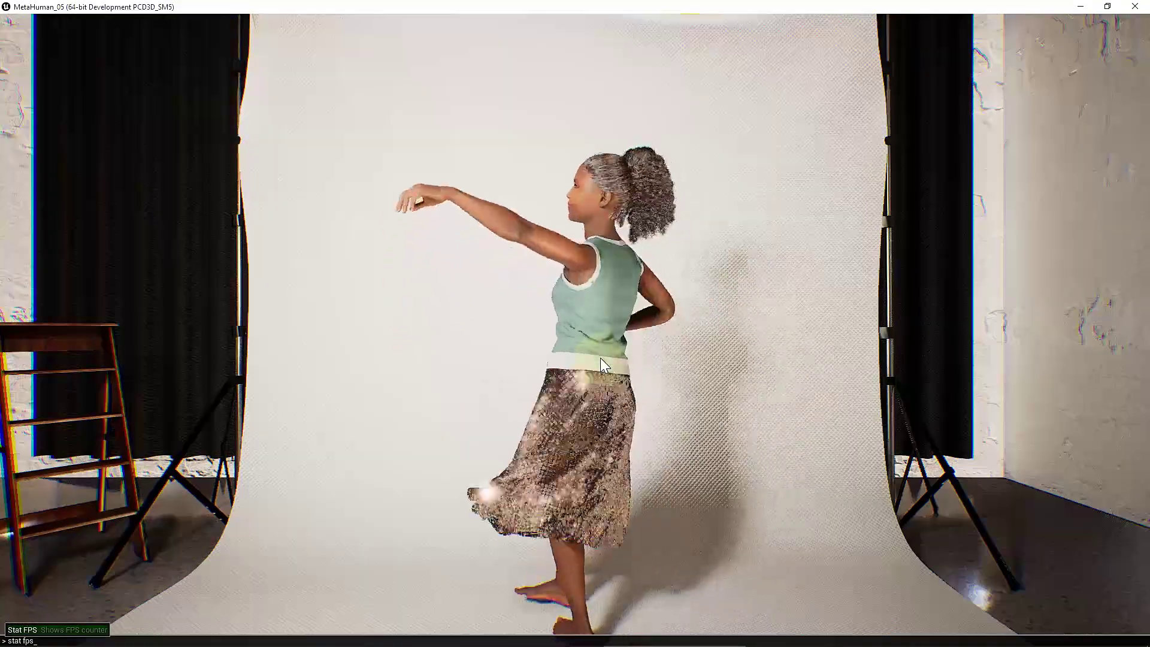